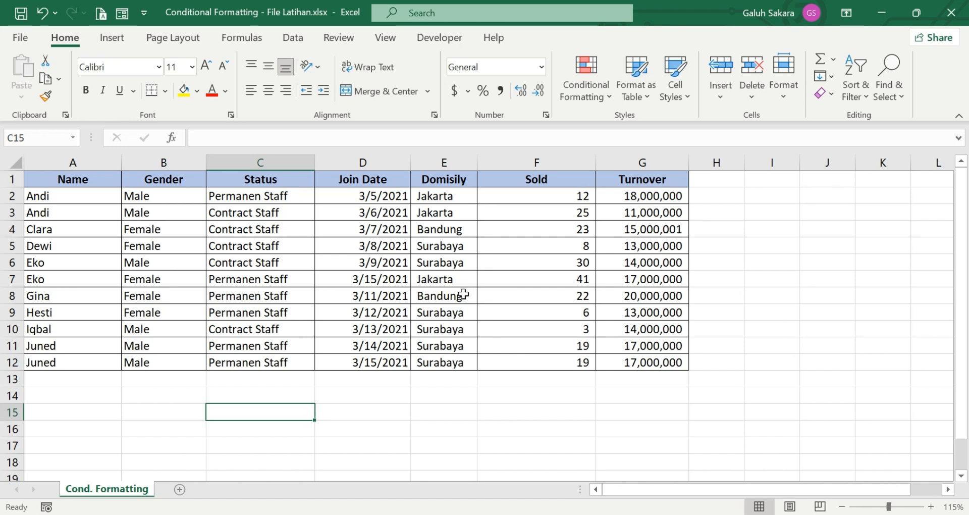
Step: Select the whole sales table A1:G12, then clear the selection
{"action": "left_click_drag", "start_coordinate": [91, 184], "coordinate": [610, 359]}
{"action": "left_click", "coordinate": [517, 407]}
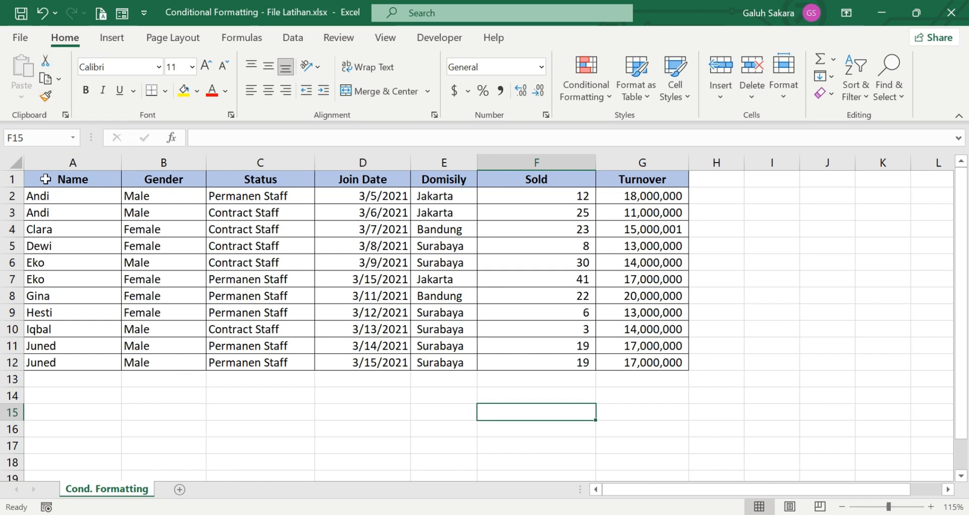
{"action": "left_click_drag", "start_coordinate": [45, 179], "coordinate": [655, 364]}
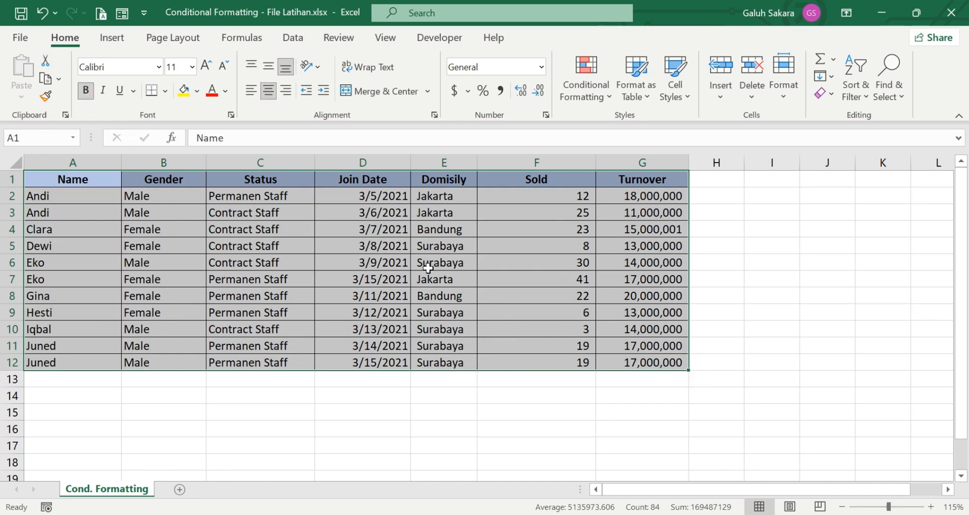
{"action": "left_click", "coordinate": [84, 262]}
Step: Click through the Name to Turnover column headers and sample a few cells
{"action": "left_click", "coordinate": [73, 162]}
{"action": "left_click", "coordinate": [157, 162]}
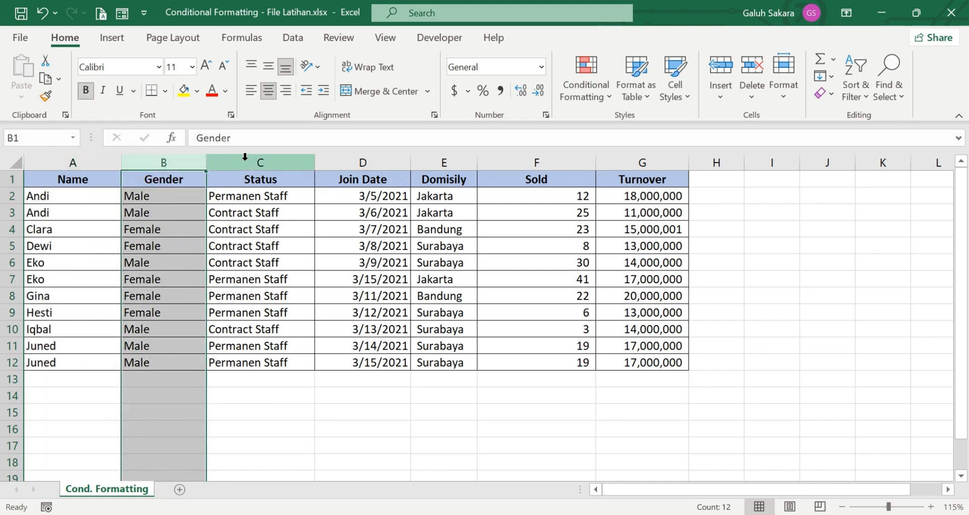
{"action": "left_click", "coordinate": [260, 162]}
{"action": "left_click", "coordinate": [391, 158]}
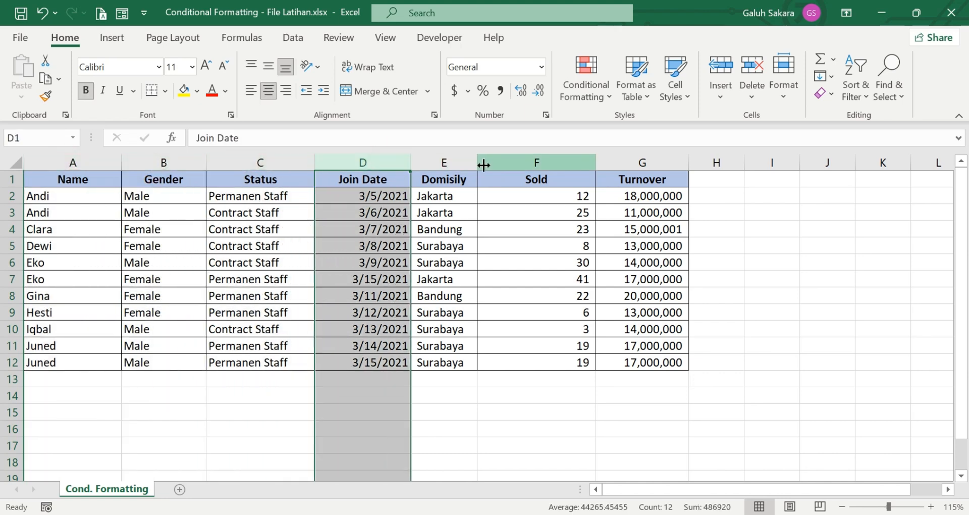
{"action": "left_click", "coordinate": [456, 157]}
{"action": "left_click", "coordinate": [534, 159]}
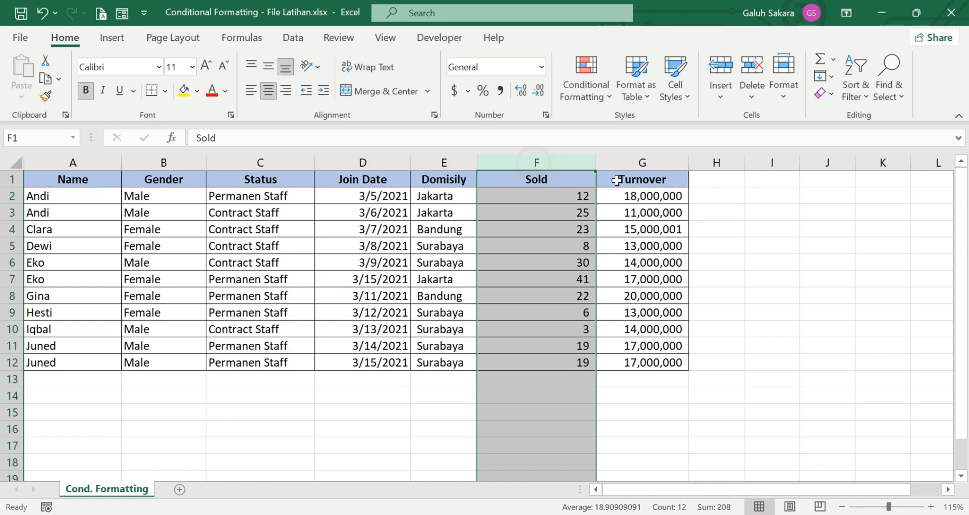
{"action": "left_click", "coordinate": [628, 157]}
{"action": "left_click_drag", "start_coordinate": [514, 313], "coordinate": [514, 328]}
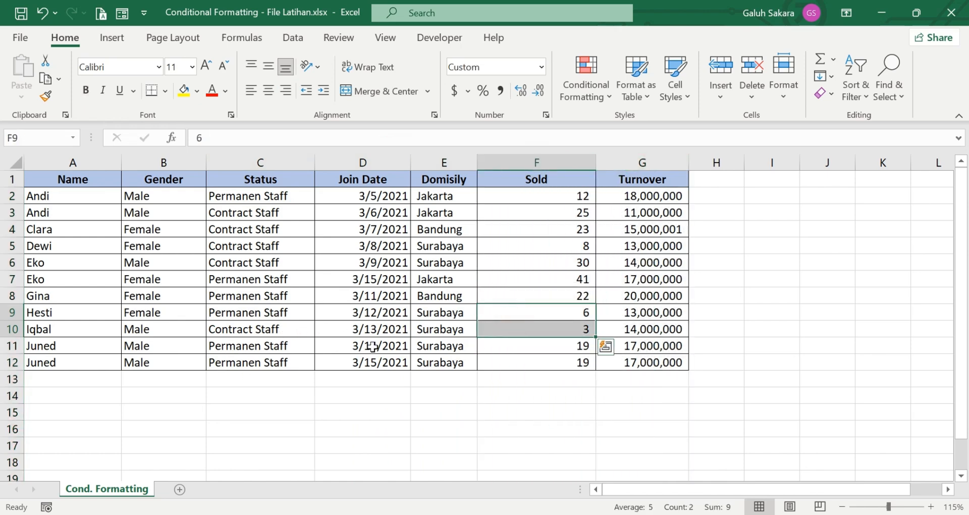
{"action": "left_click", "coordinate": [399, 333]}
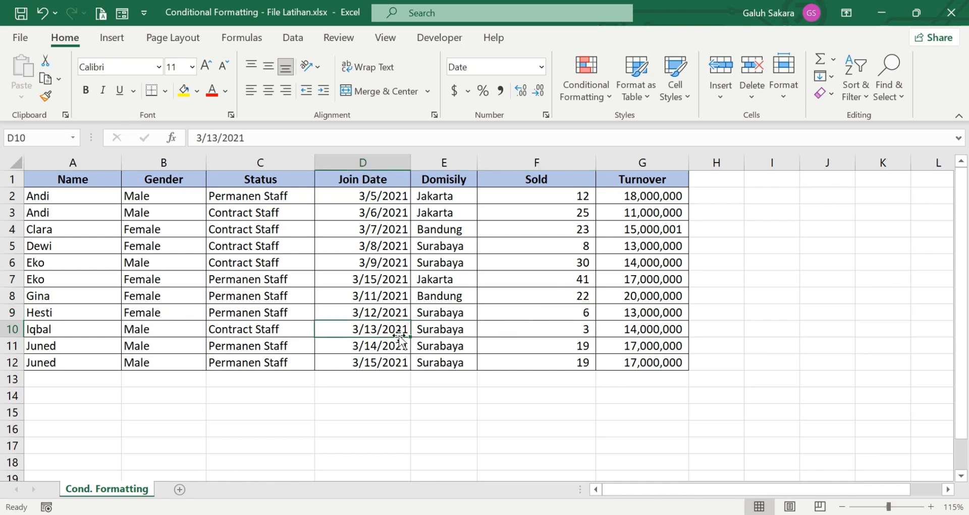
{"action": "left_click", "coordinate": [346, 404]}
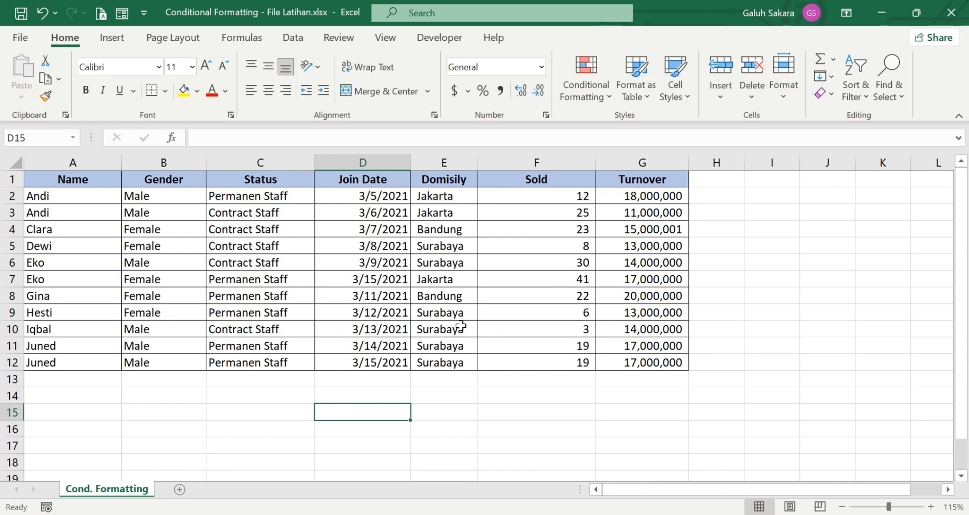
Step: With Turnover G1:G12 selected, browse the Highlight Cells, Top/Bottom and Data Bars rule menus
{"action": "left_click_drag", "start_coordinate": [650, 180], "coordinate": [682, 362]}
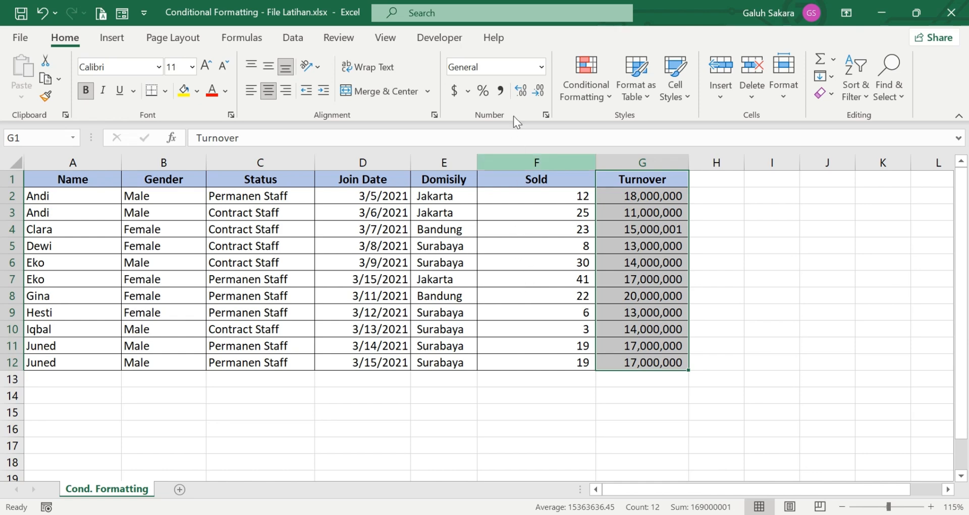
{"action": "left_click", "coordinate": [595, 95]}
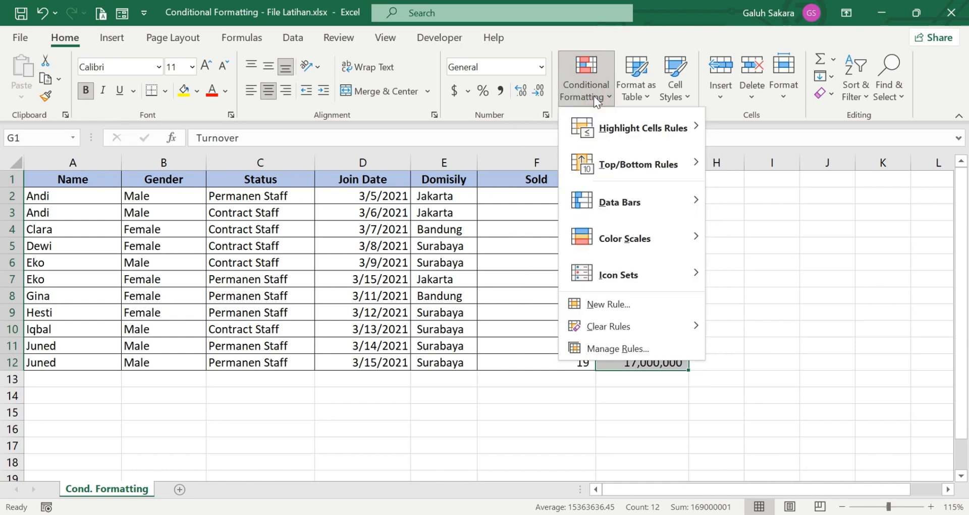
{"action": "mouse_move", "coordinate": [586, 168]}
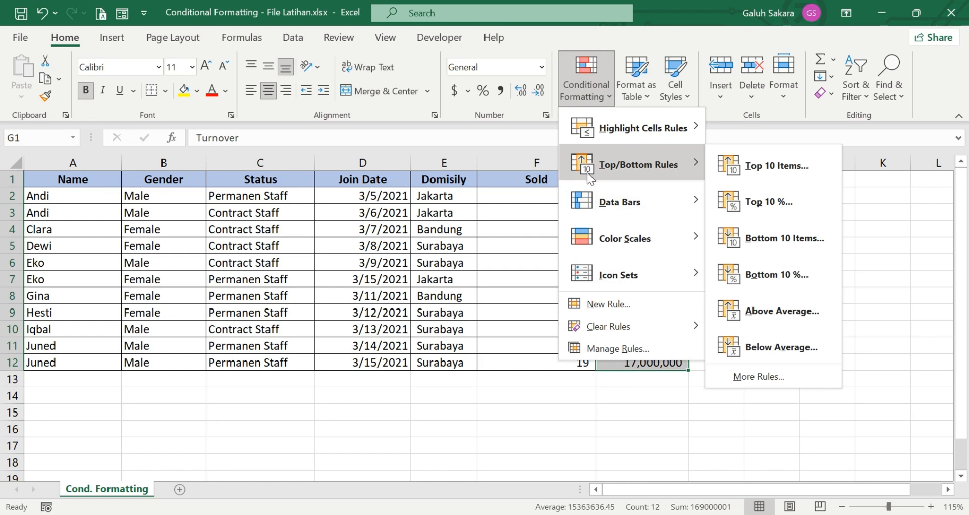
{"action": "mouse_move", "coordinate": [586, 130]}
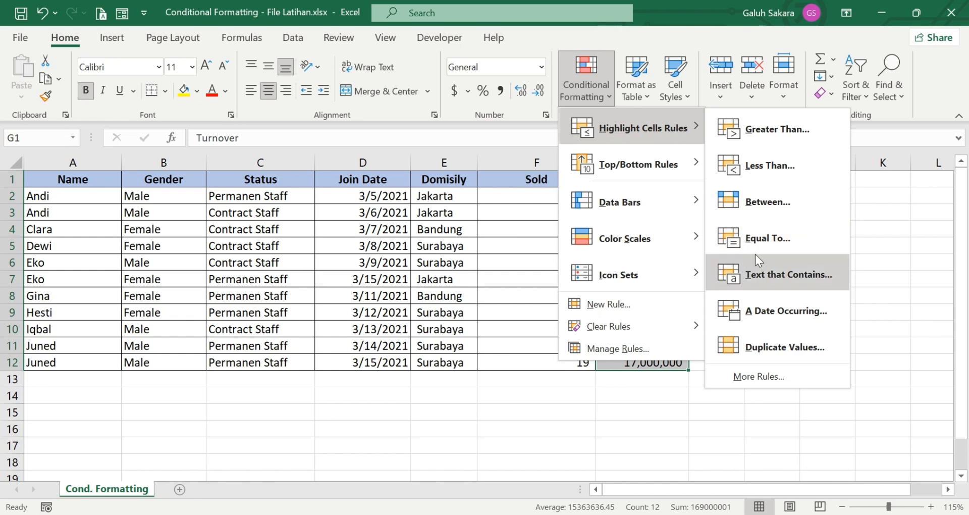
{"action": "mouse_move", "coordinate": [581, 201]}
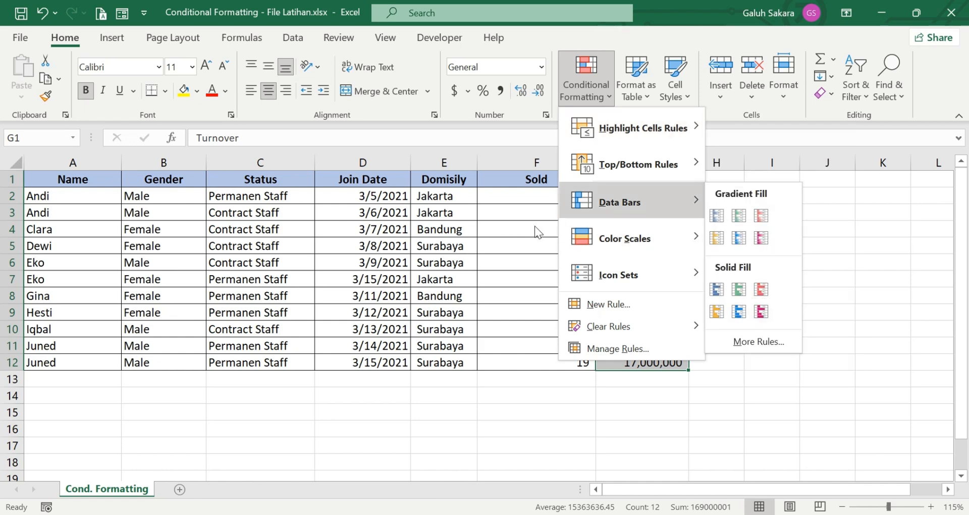
{"action": "left_click", "coordinate": [524, 229]}
{"action": "left_click_drag", "start_coordinate": [646, 186], "coordinate": [673, 359]}
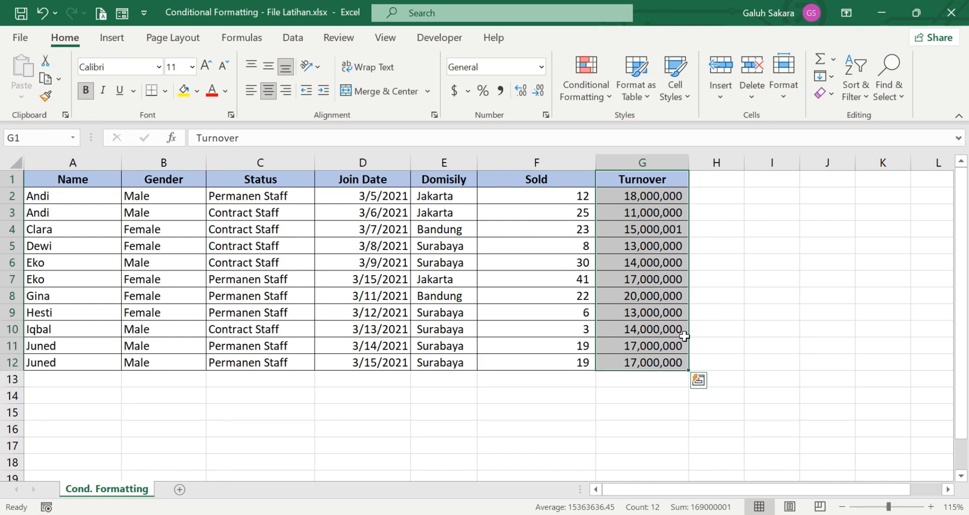
Step: Start a Greater Than 15,000,000 rule and pick Green Fill with Dark Green Text
{"action": "left_click", "coordinate": [584, 92]}
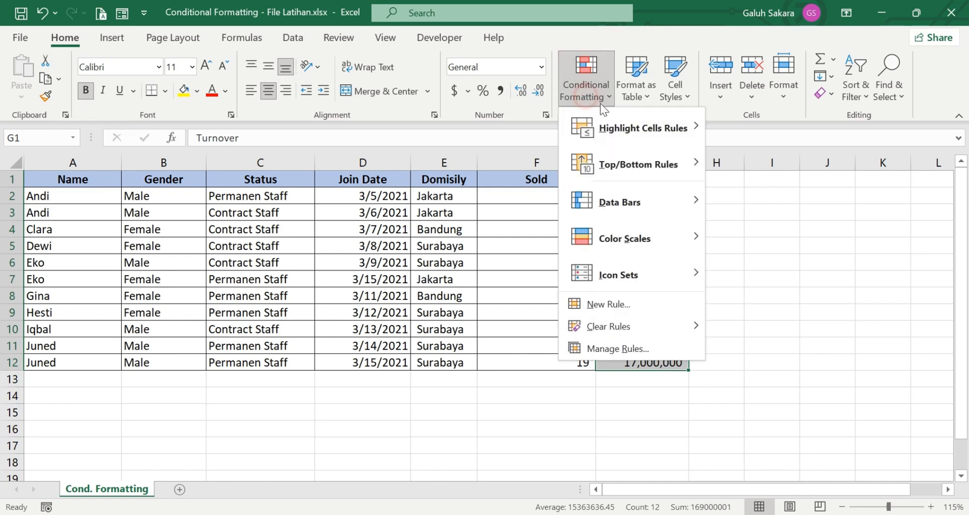
{"action": "mouse_move", "coordinate": [642, 128]}
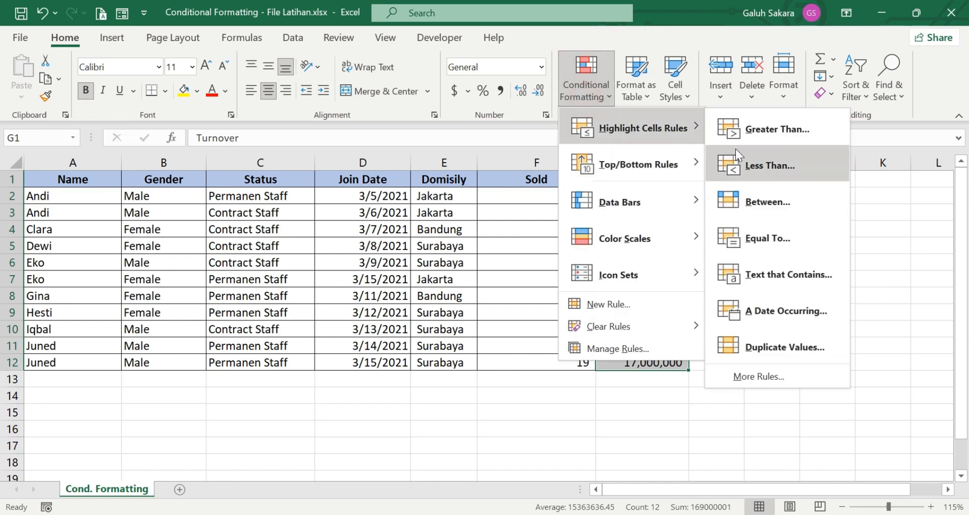
{"action": "left_click", "coordinate": [763, 133]}
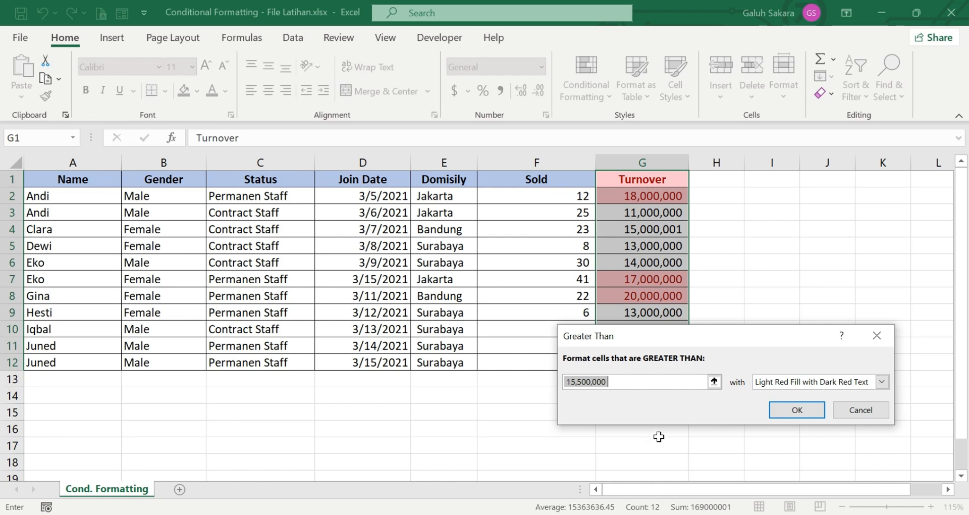
{"action": "type", "text": "1"}
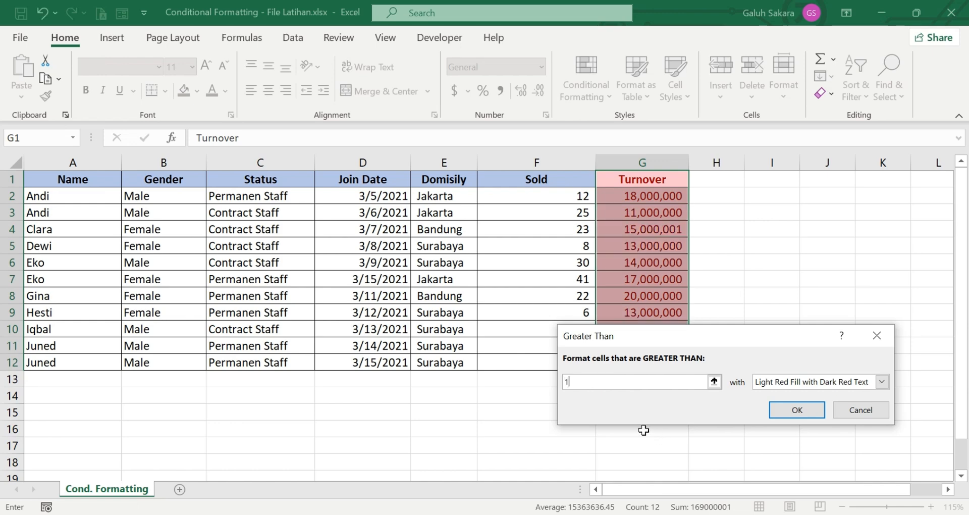
{"action": "type", "text": "5000000"}
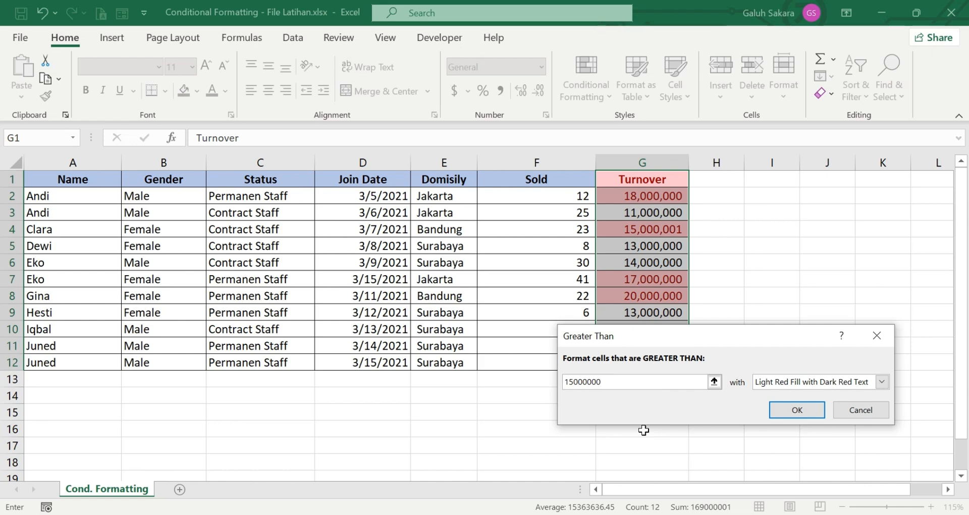
{"action": "left_click", "coordinate": [882, 382]}
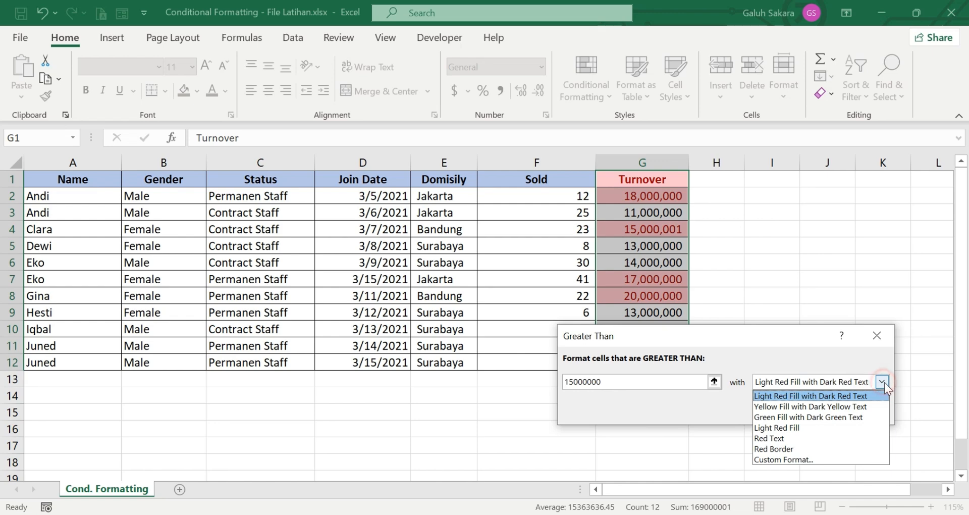
{"action": "left_click", "coordinate": [820, 416]}
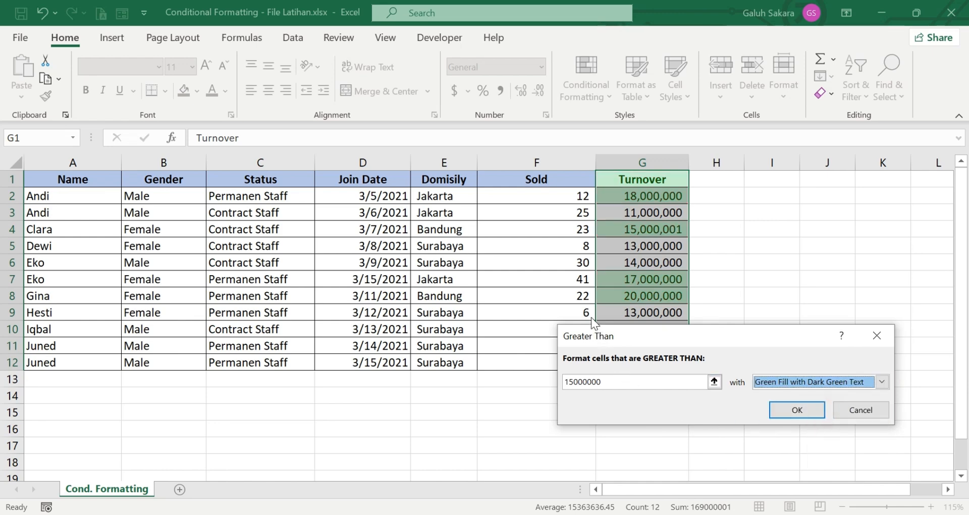
Step: Preview Custom Format's number, font, border and fill options, then cancel without applying
{"action": "left_click", "coordinate": [882, 381]}
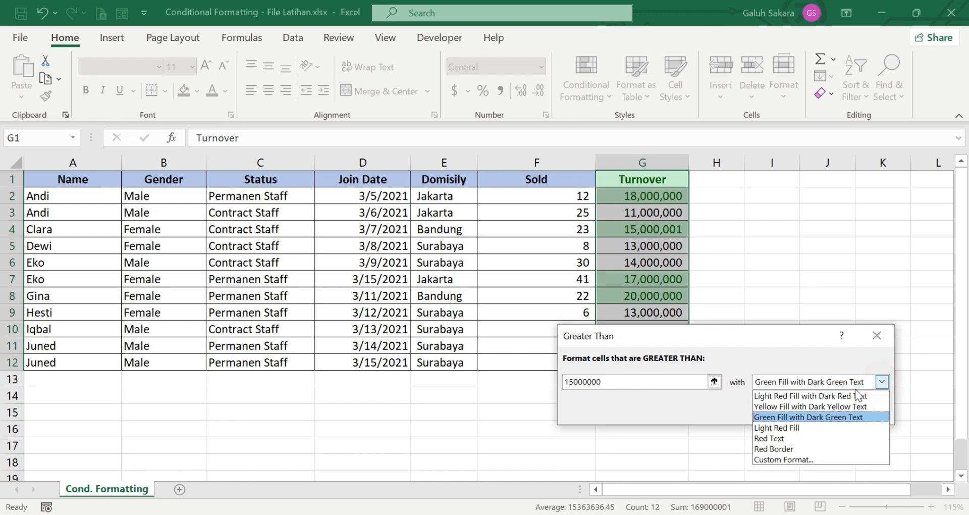
{"action": "left_click", "coordinate": [790, 460]}
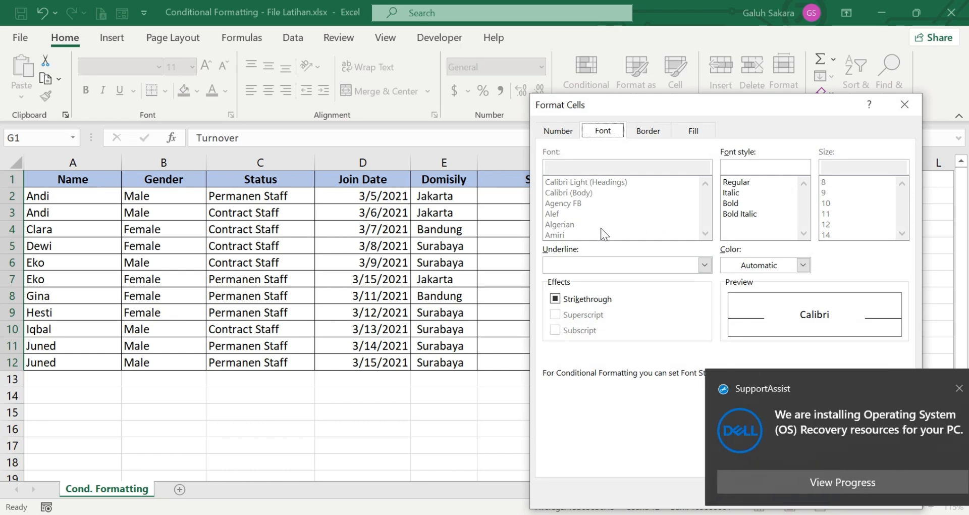
{"action": "left_click", "coordinate": [564, 132]}
{"action": "left_click", "coordinate": [603, 131]}
{"action": "left_click", "coordinate": [644, 131]}
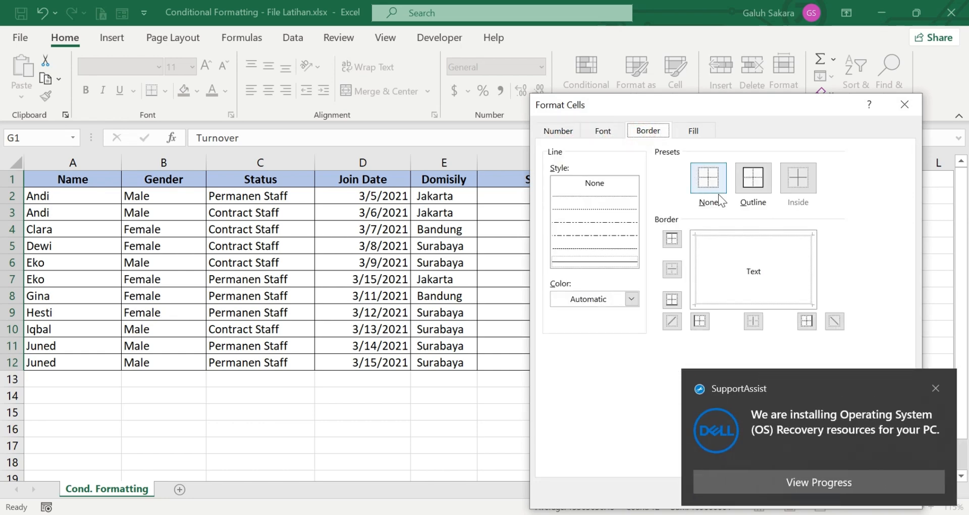
{"action": "left_click", "coordinate": [934, 388]}
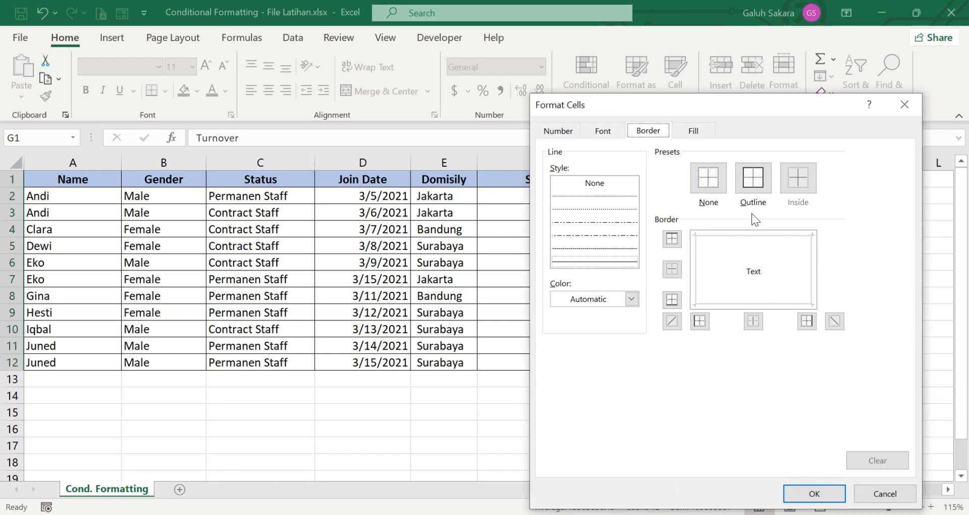
{"action": "left_click", "coordinate": [693, 130]}
{"action": "left_click", "coordinate": [596, 253]}
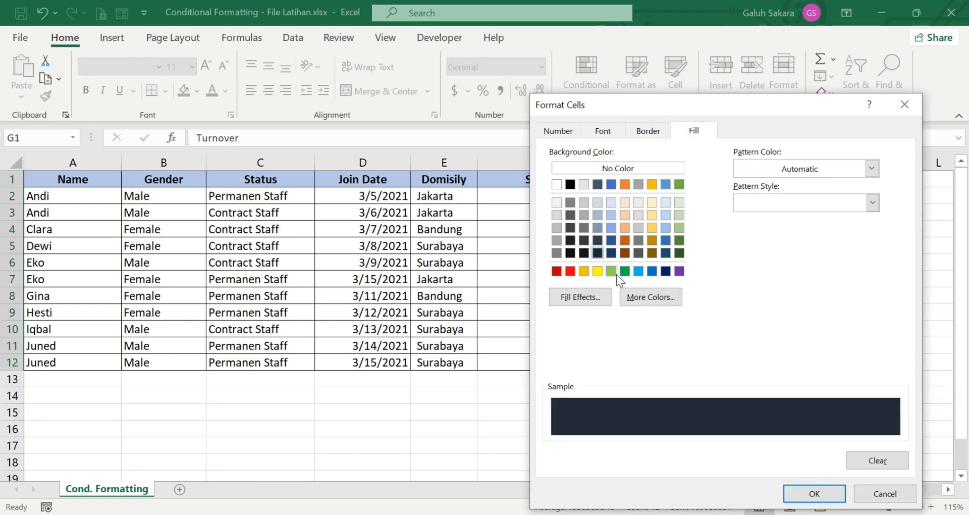
{"action": "left_click", "coordinate": [626, 252]}
{"action": "left_click", "coordinate": [610, 269]}
{"action": "left_click", "coordinate": [596, 269]}
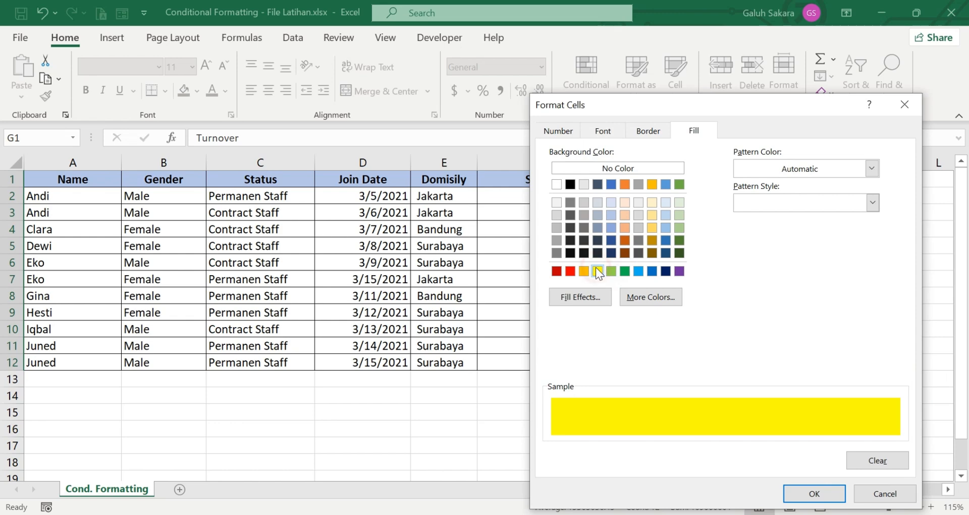
{"action": "left_click", "coordinate": [610, 271]}
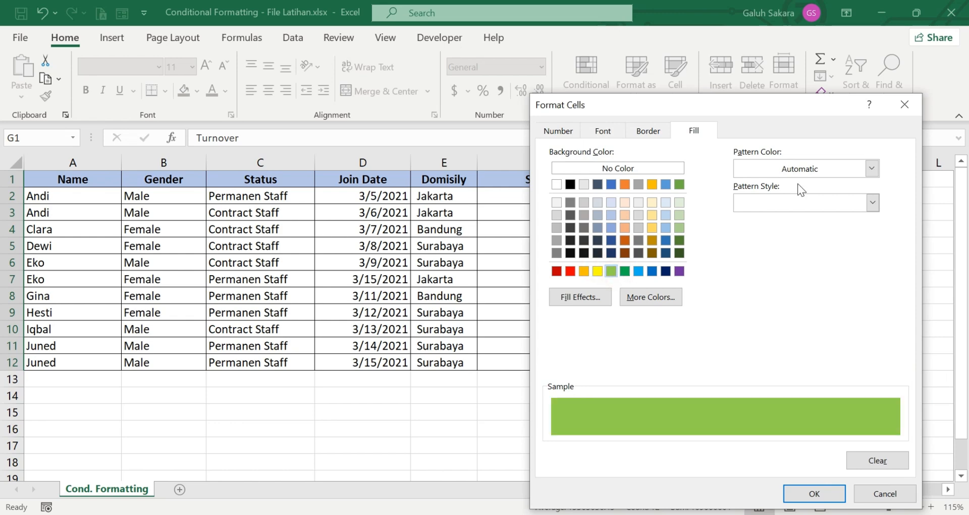
{"action": "left_click", "coordinate": [899, 106]}
Step: Keep Green Fill with Dark Green Text and apply the Greater Than rule
{"action": "left_click", "coordinate": [882, 381]}
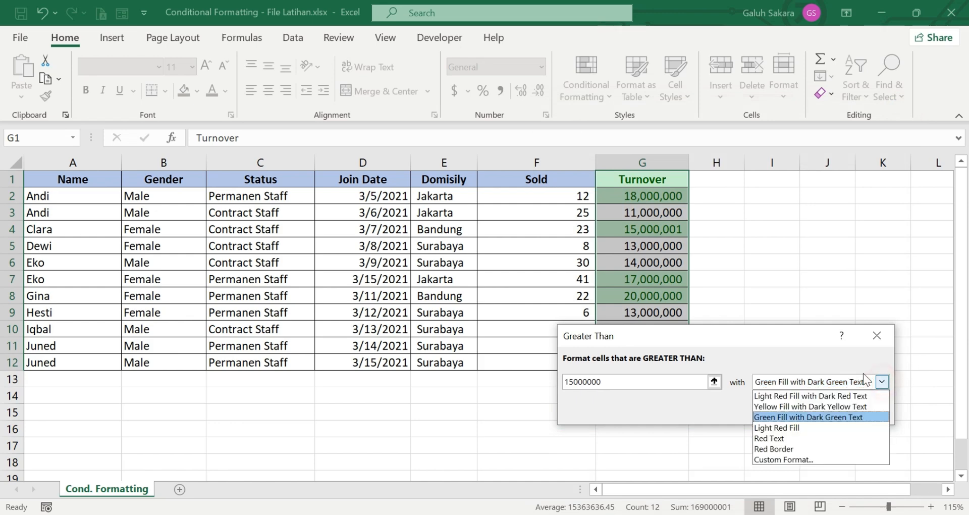
{"action": "left_click", "coordinate": [817, 420]}
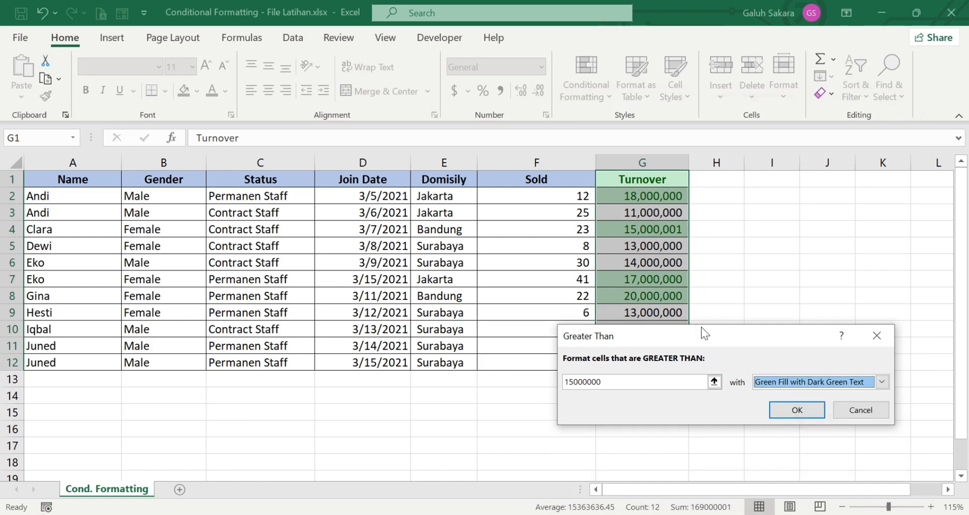
{"action": "left_click", "coordinate": [782, 415]}
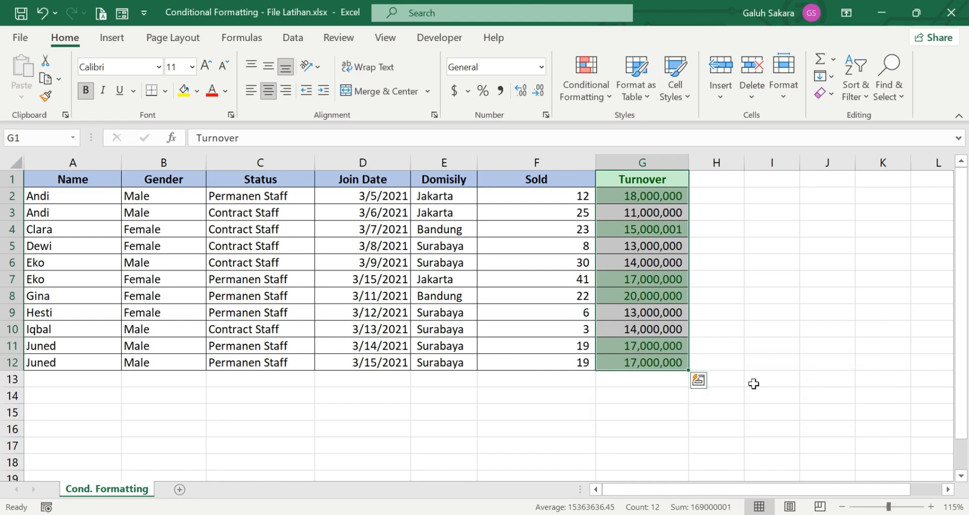
Step: Change cell G2's turnover to 12,000,000
{"action": "left_click", "coordinate": [738, 337]}
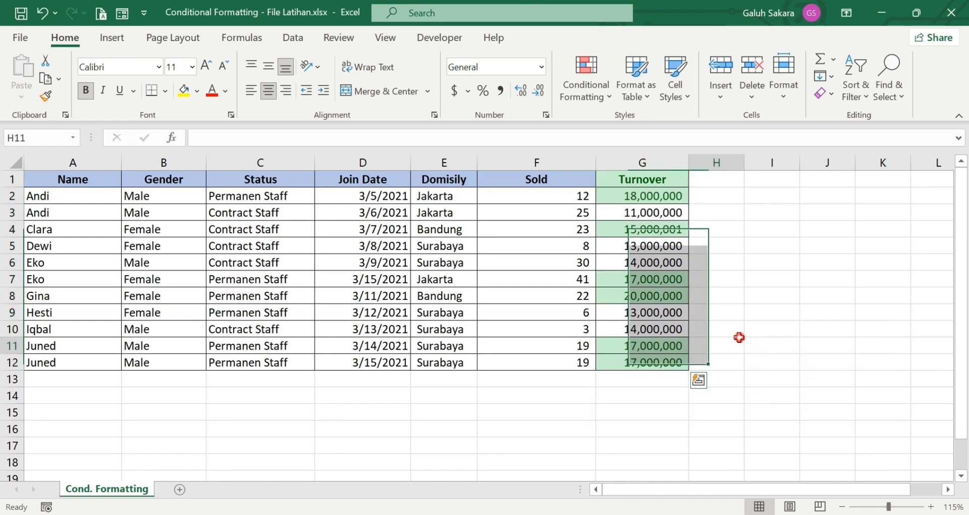
{"action": "left_click", "coordinate": [654, 193]}
{"action": "type", "text": "1"}
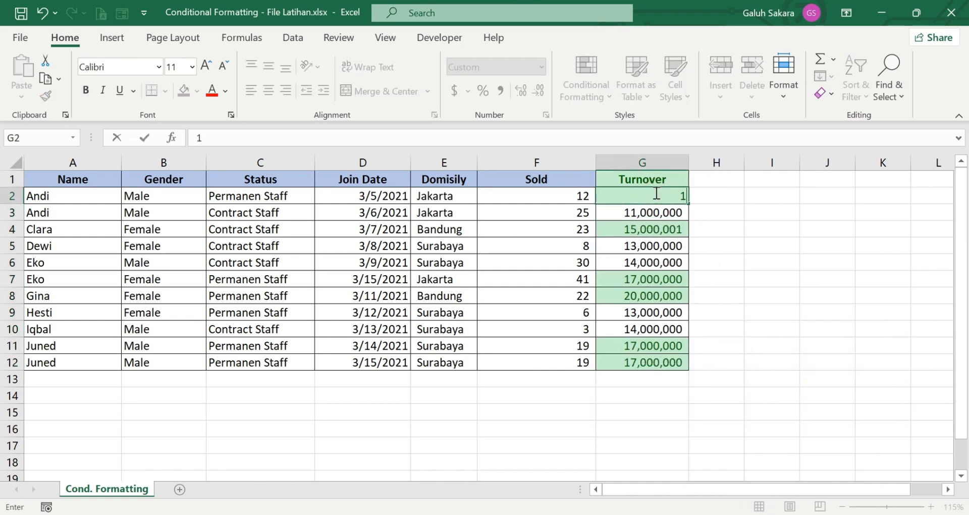
{"action": "type", "text": "2000000"}
{"action": "key", "text": "ctrl+Return"}
{"action": "key", "text": "Return"}
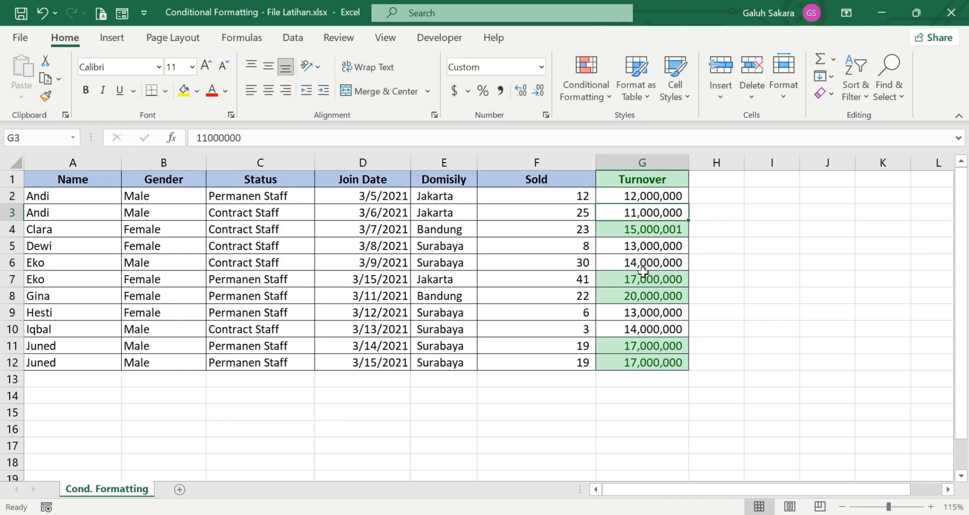
Step: Set cell G4's turnover to 15,000,000
{"action": "left_click", "coordinate": [658, 225]}
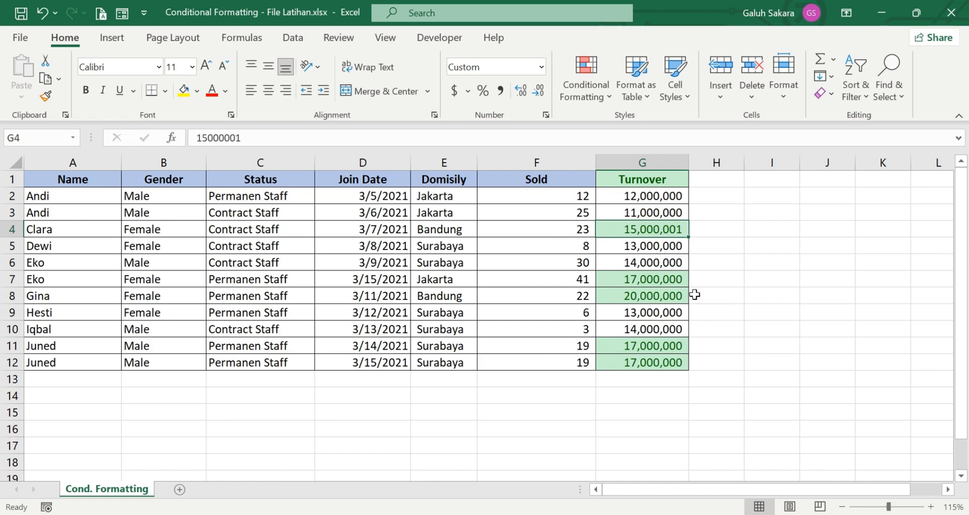
{"action": "type", "text": "15,000,000"}
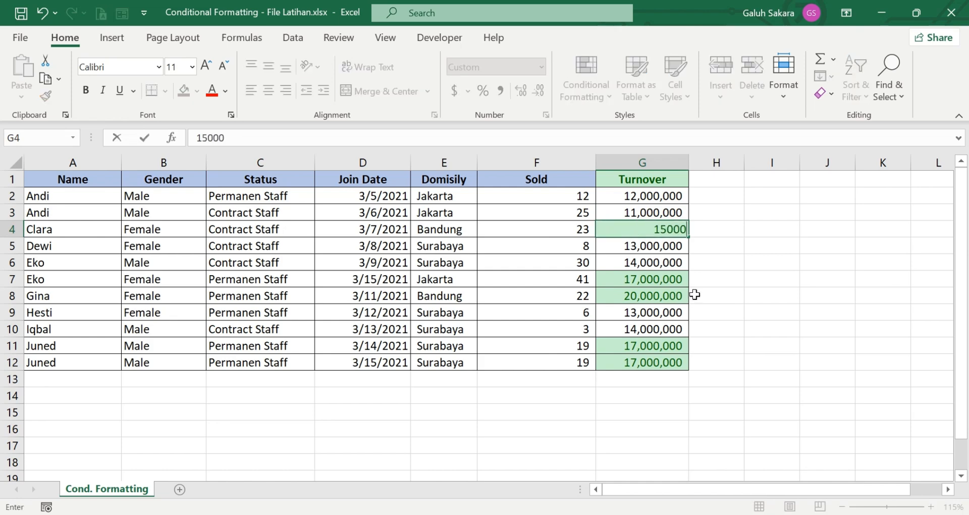
{"action": "key", "text": "ctrl+Return"}
{"action": "key", "text": "Return"}
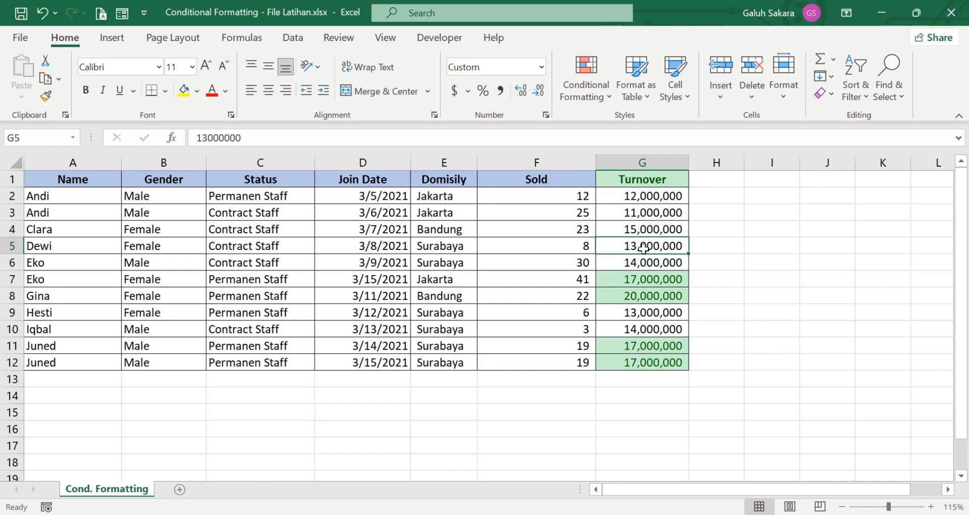
Step: Restore cell G2's turnover to 18,000,000
{"action": "left_click", "coordinate": [651, 196]}
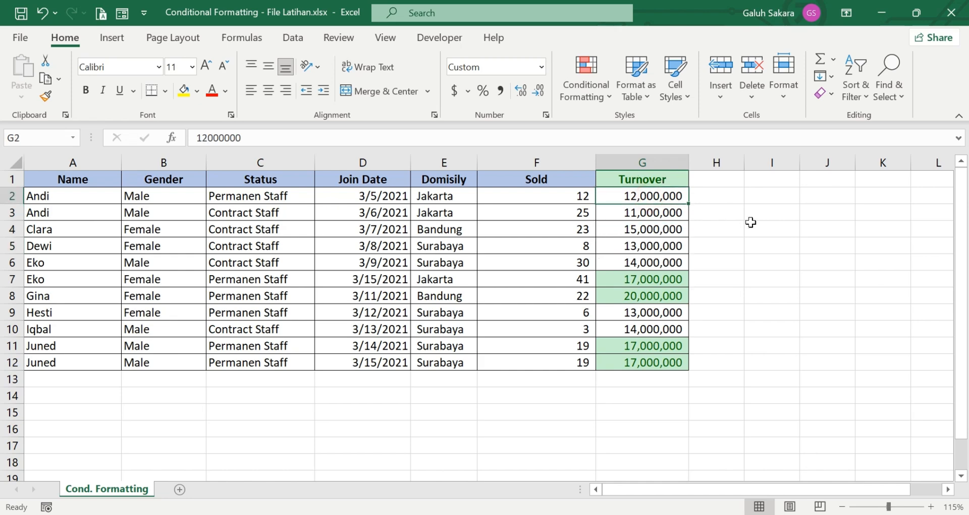
{"action": "type", "text": "18000000"}
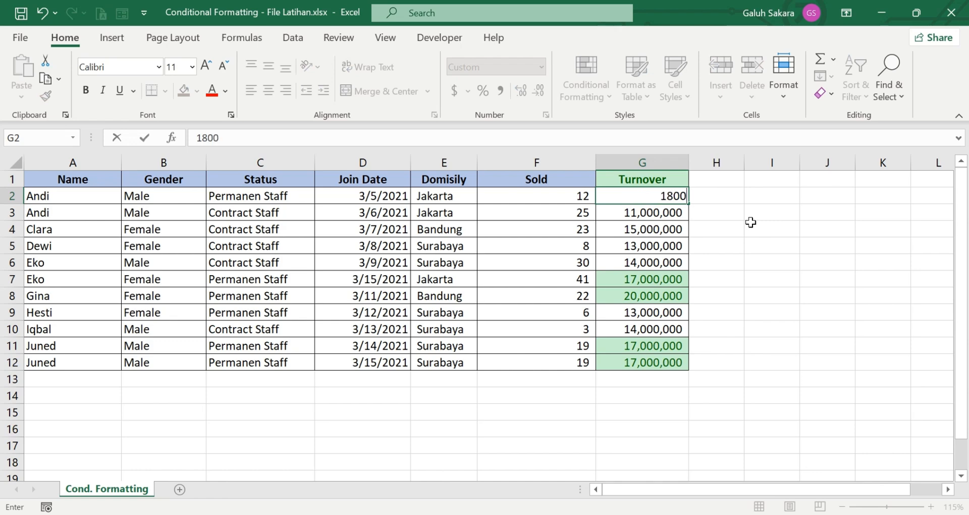
{"action": "key", "text": "Return"}
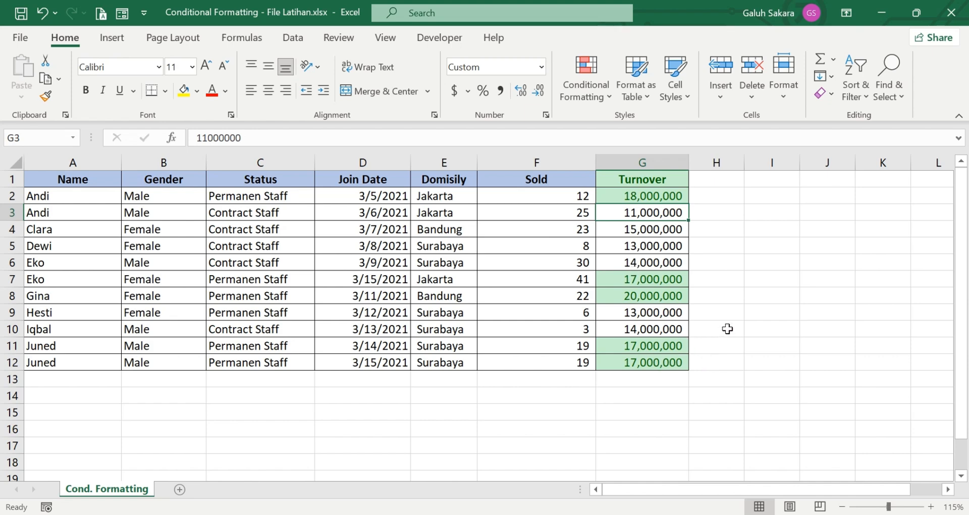
Step: Add a Less Than 15,000,000 rule on G1:G12 with Light Red Fill and Dark Red Text
{"action": "left_click_drag", "start_coordinate": [650, 197], "coordinate": [671, 296]}
{"action": "left_click_drag", "start_coordinate": [671, 179], "coordinate": [671, 359]}
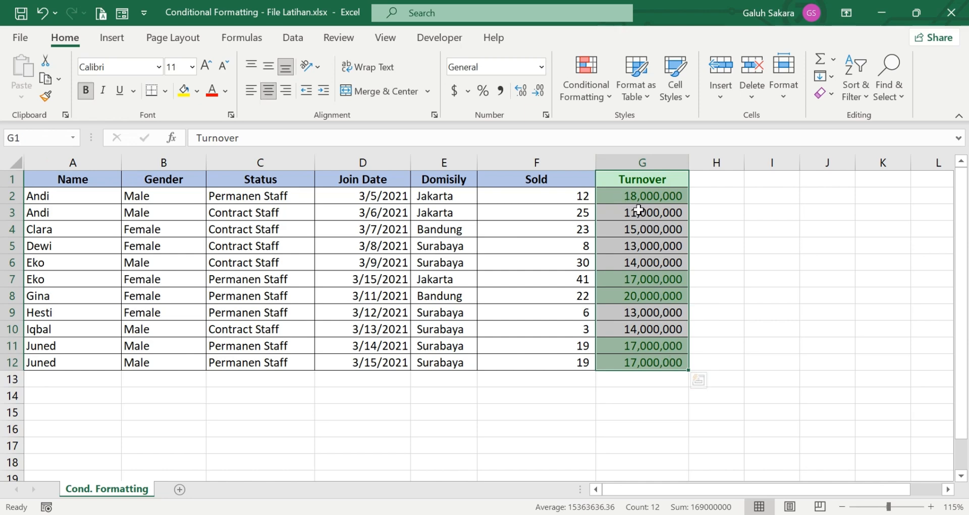
{"action": "left_click", "coordinate": [607, 91]}
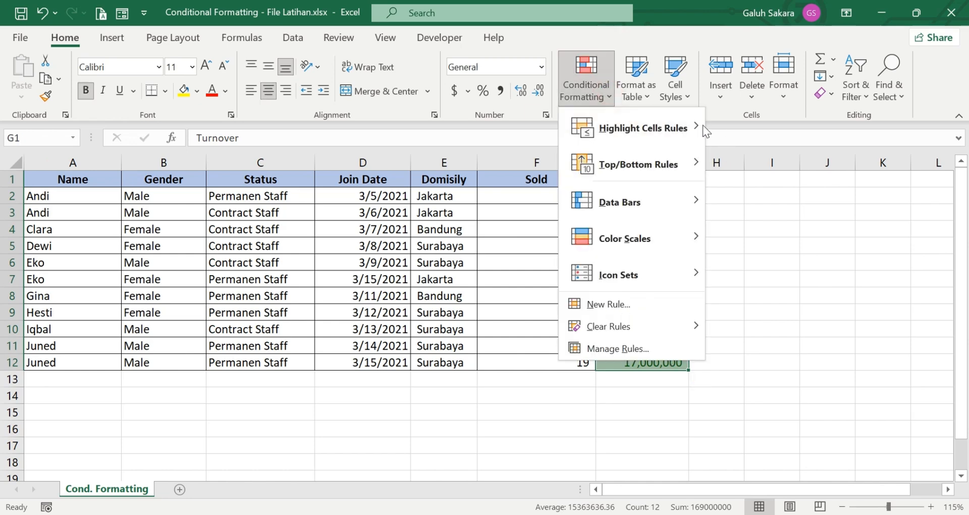
{"action": "mouse_move", "coordinate": [701, 125]}
{"action": "left_click", "coordinate": [765, 174]}
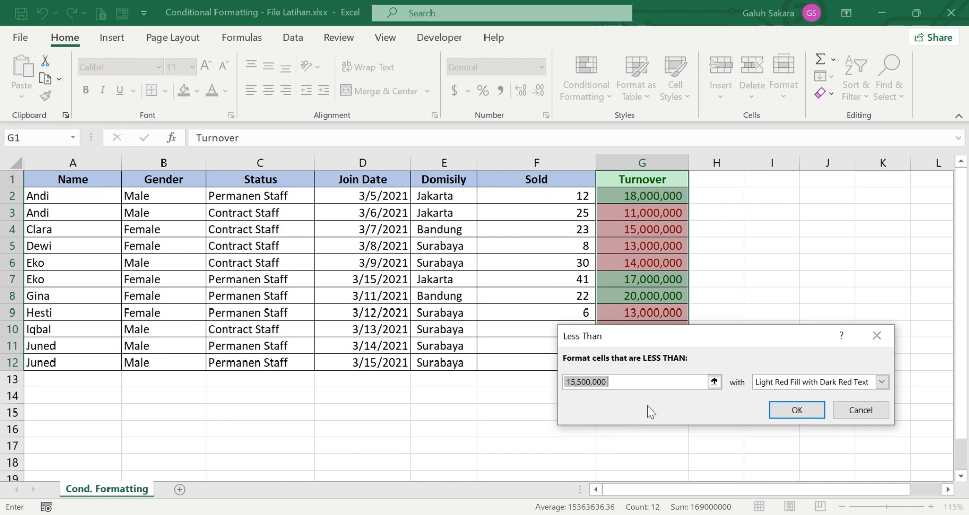
{"action": "type", "text": "1"}
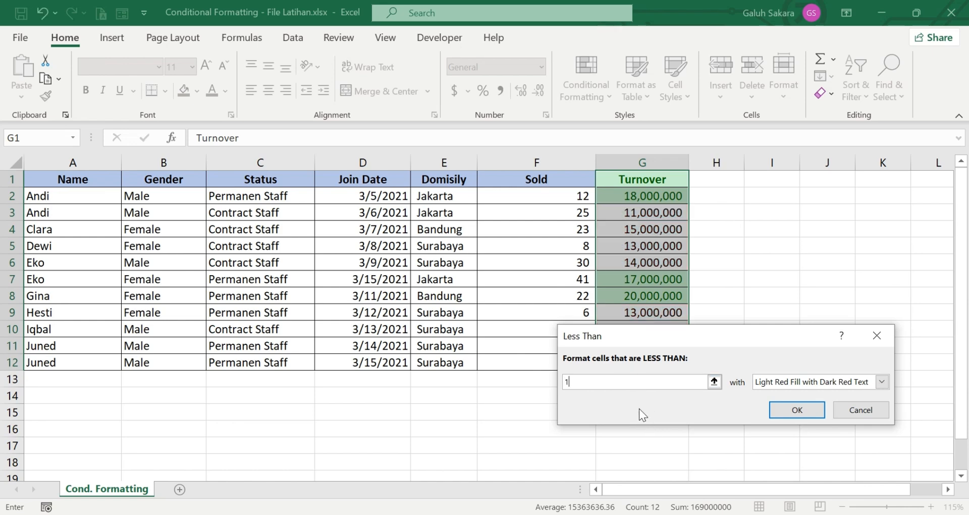
{"action": "type", "text": "5000000"}
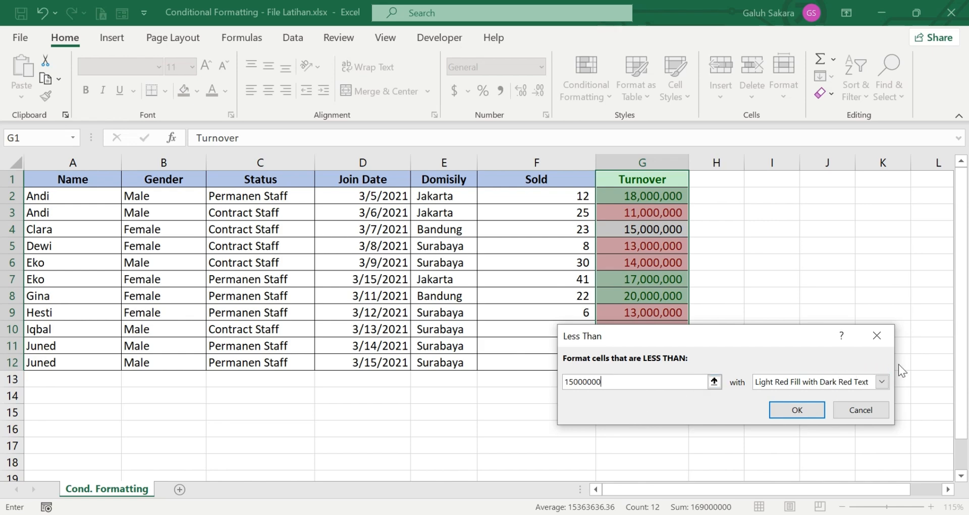
{"action": "left_click", "coordinate": [881, 382]}
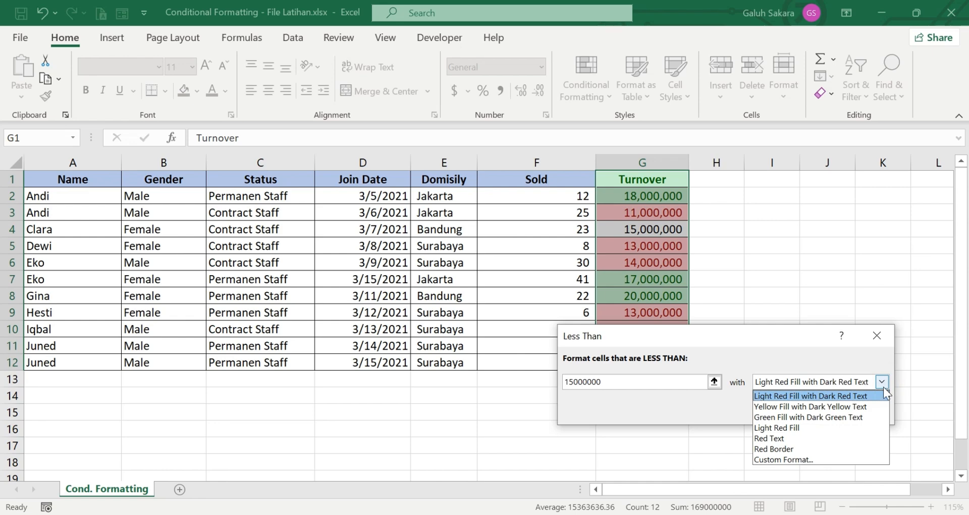
{"action": "left_click", "coordinate": [858, 394]}
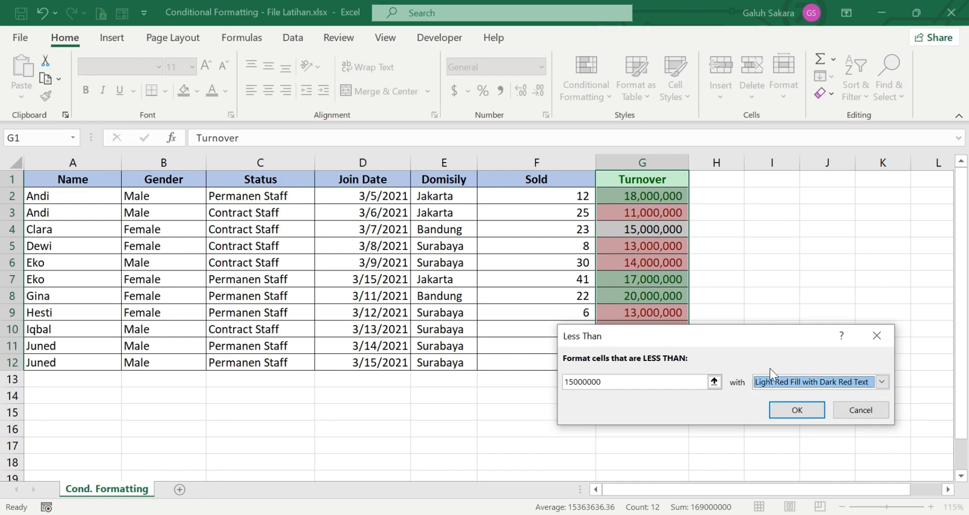
{"action": "left_click", "coordinate": [781, 409]}
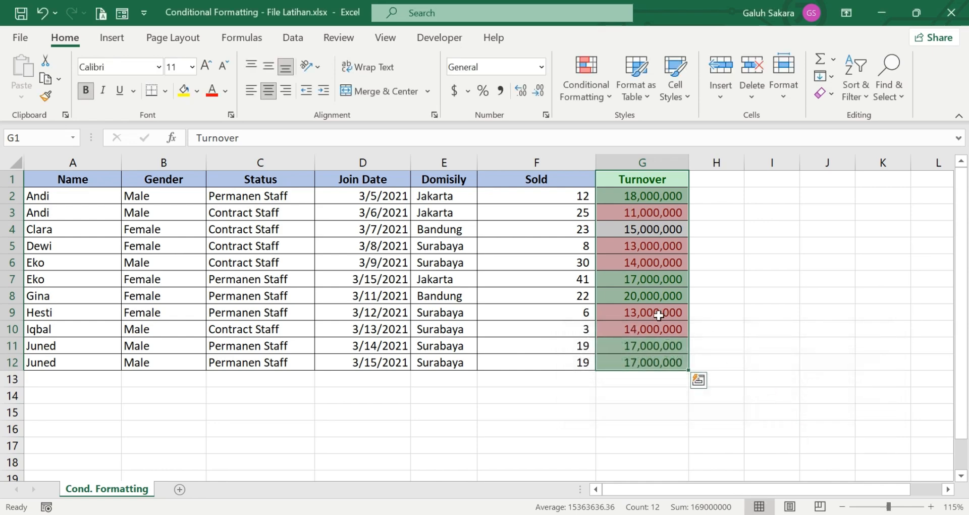
{"action": "left_click", "coordinate": [724, 327]}
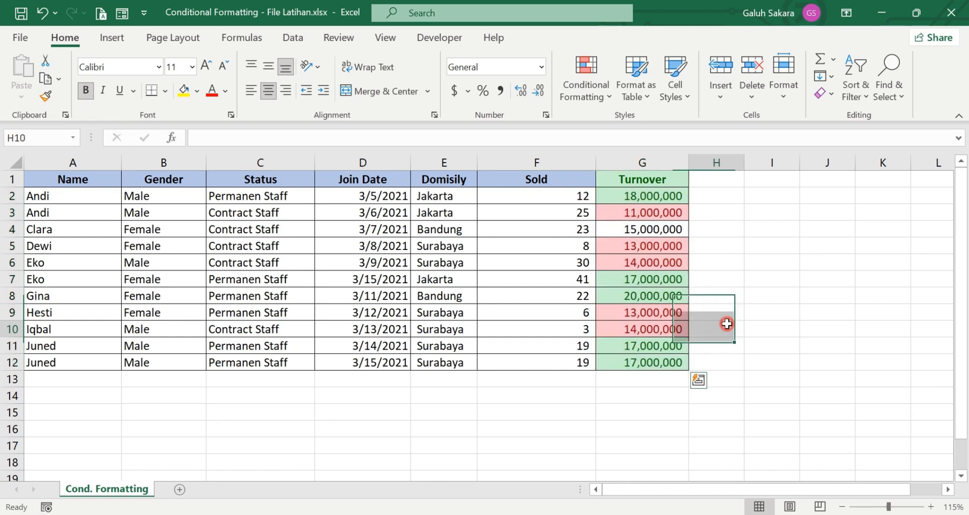
{"action": "left_click", "coordinate": [663, 232]}
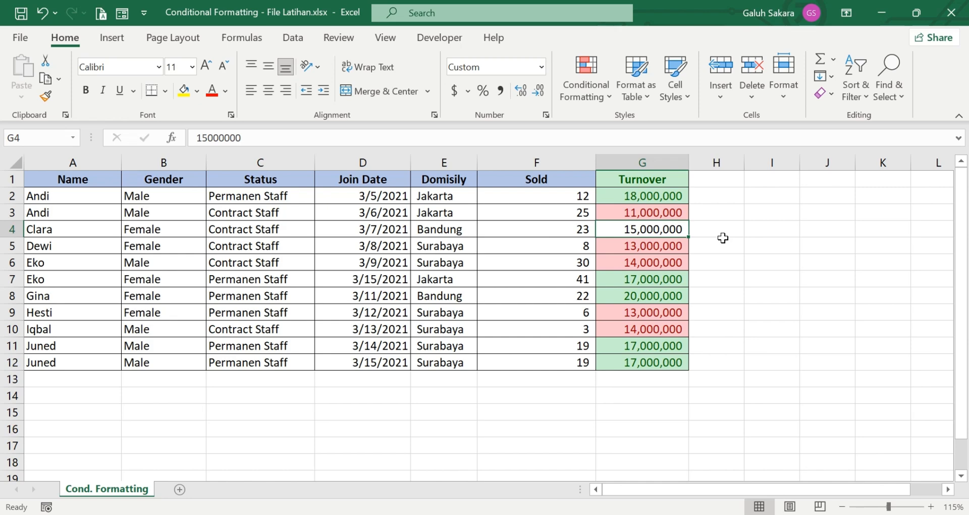
Step: Enter 15,000,001 in G4 and click away to see it turn green
{"action": "type", "text": "1"}
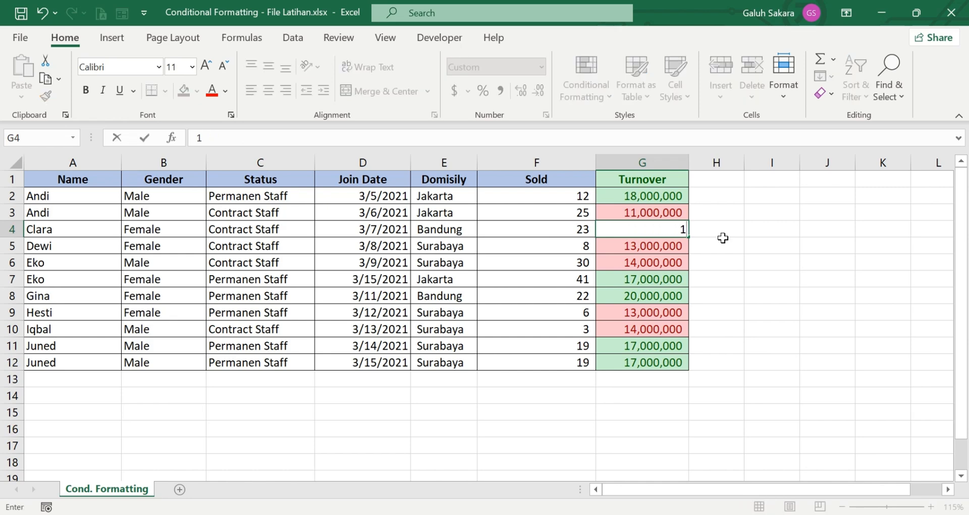
{"action": "type", "text": "5000001"}
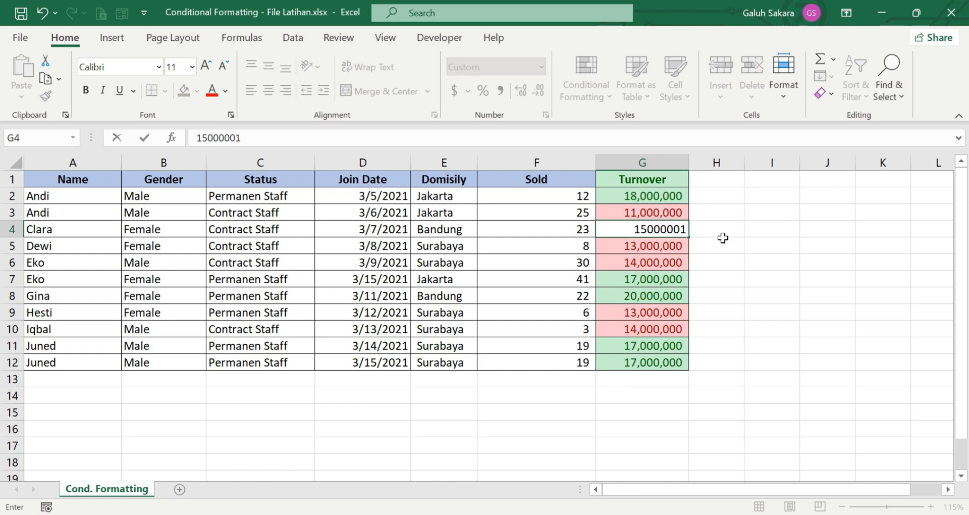
{"action": "key", "text": "Return"}
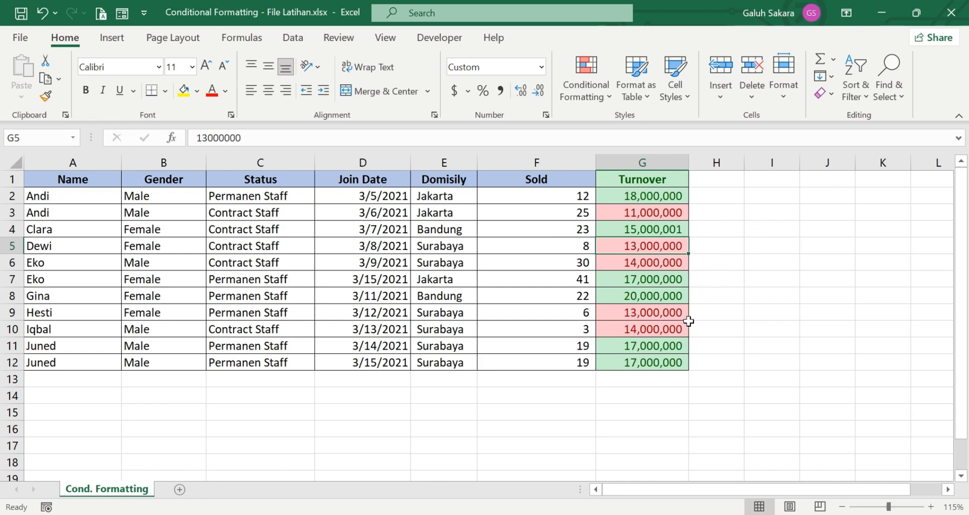
{"action": "left_click", "coordinate": [753, 275]}
{"action": "left_click_drag", "start_coordinate": [747, 365], "coordinate": [739, 359]}
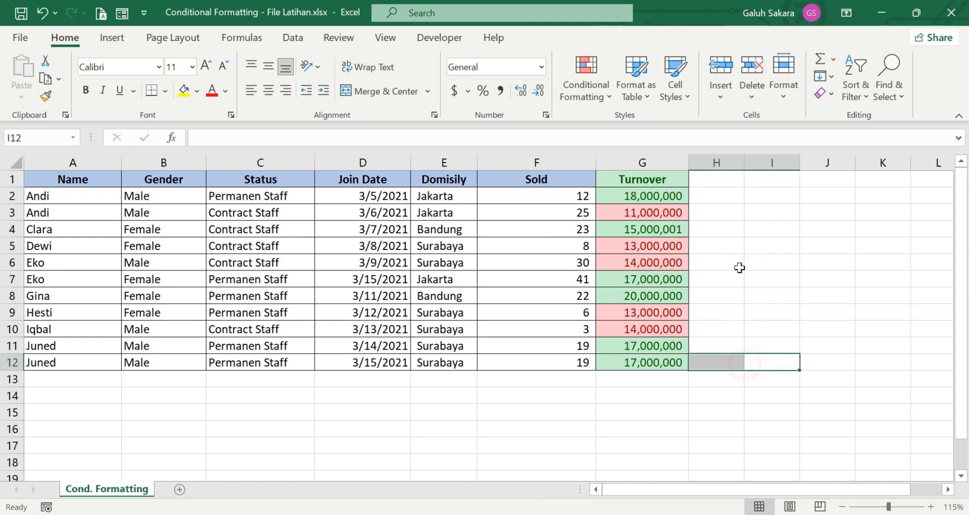
{"action": "left_click", "coordinate": [738, 263]}
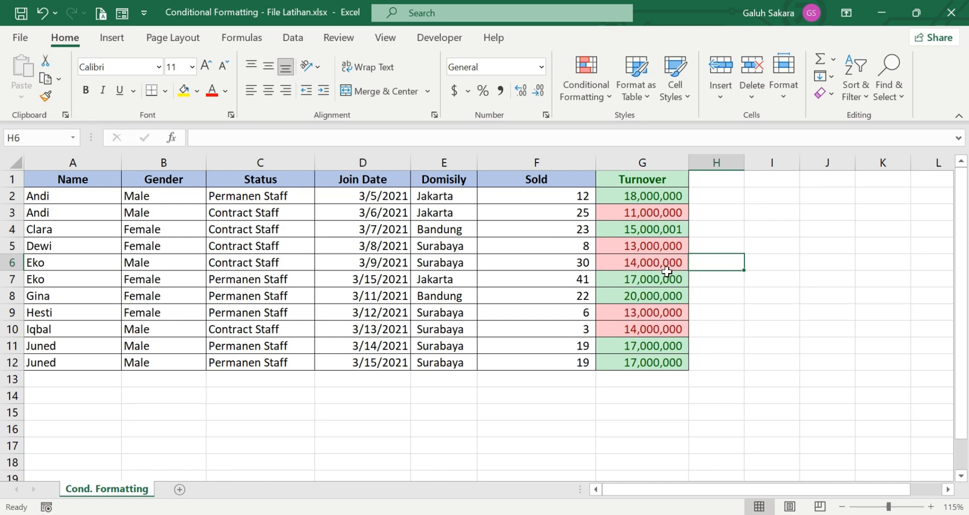
Step: Look at the Highlight Cells Rules menu, close it without choosing, and select F2
{"action": "left_click", "coordinate": [586, 83]}
{"action": "mouse_move", "coordinate": [659, 132]}
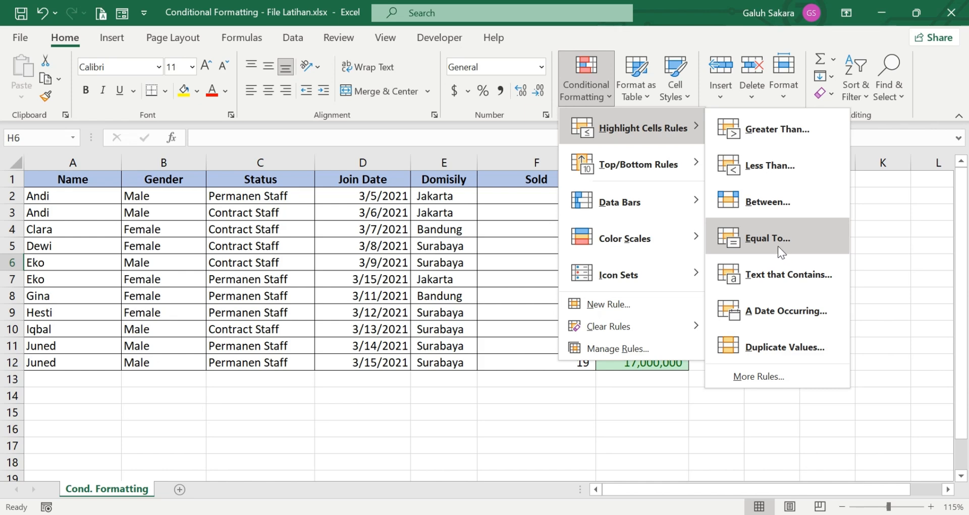
{"action": "left_click", "coordinate": [861, 220]}
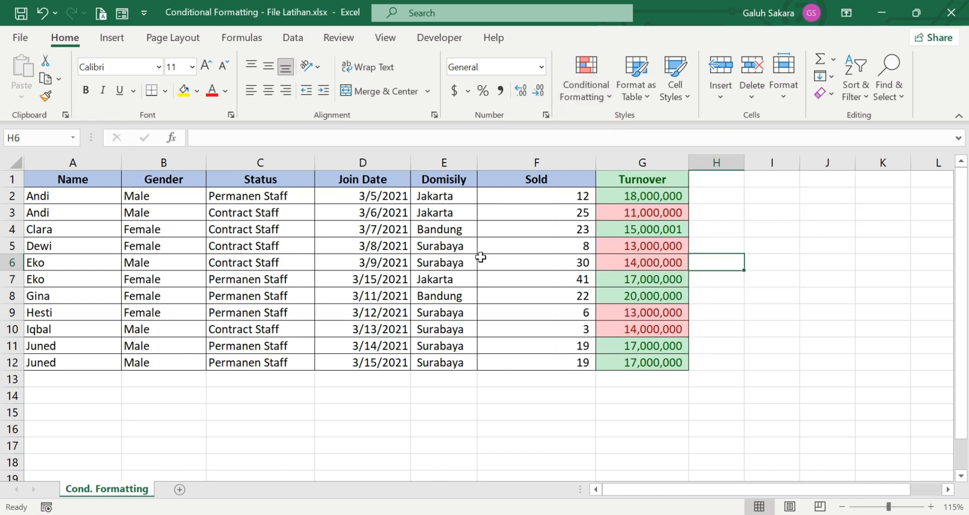
{"action": "left_click", "coordinate": [553, 200]}
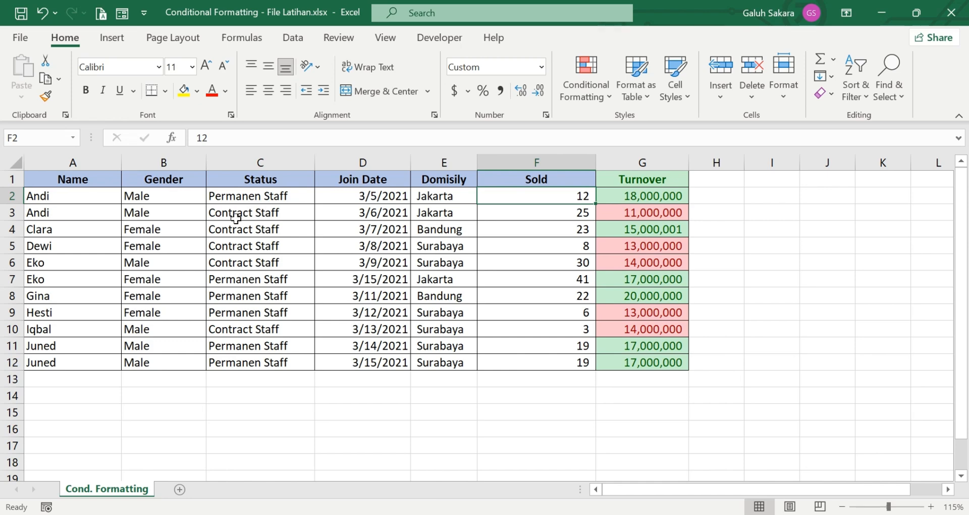
Step: Start an Equal To rule on the Status values matching 'Permanen Staff'
{"action": "left_click_drag", "start_coordinate": [263, 194], "coordinate": [259, 363]}
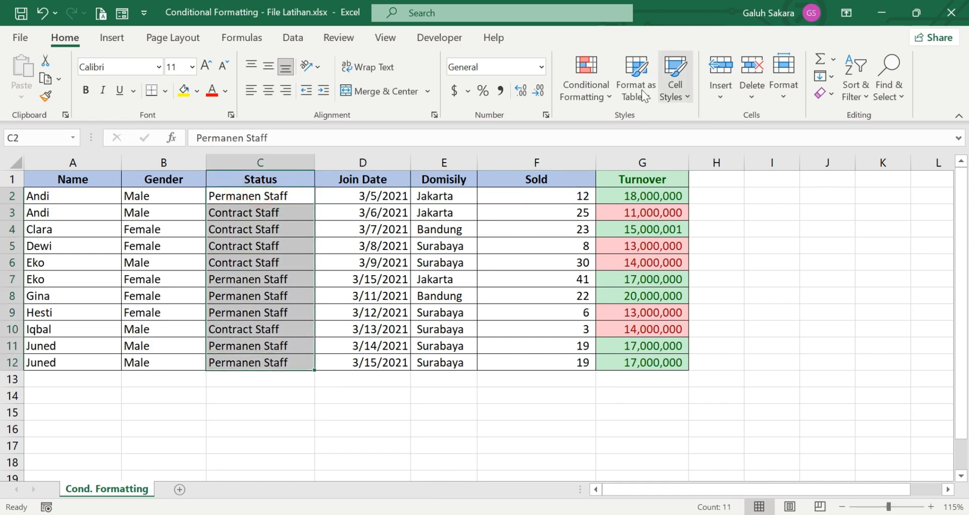
{"action": "left_click", "coordinate": [585, 83]}
{"action": "mouse_move", "coordinate": [698, 129]}
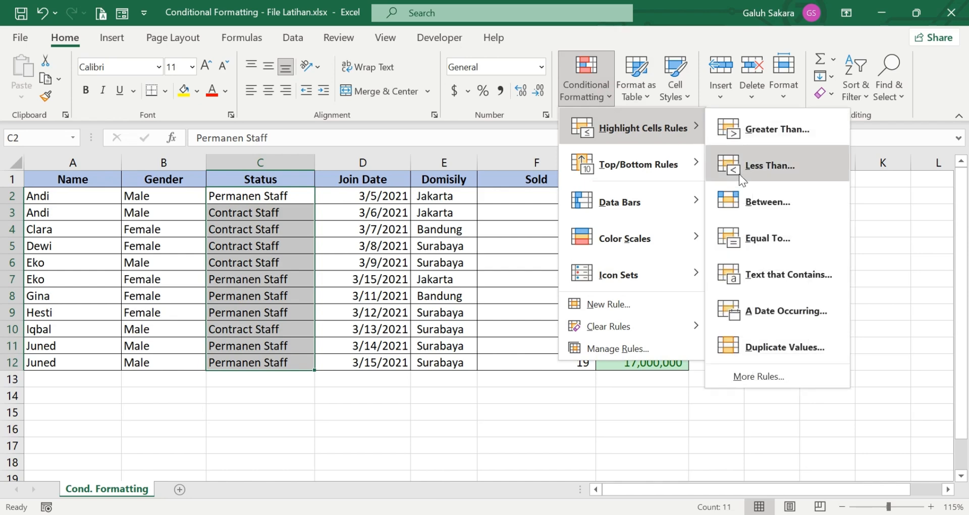
{"action": "left_click", "coordinate": [756, 237]}
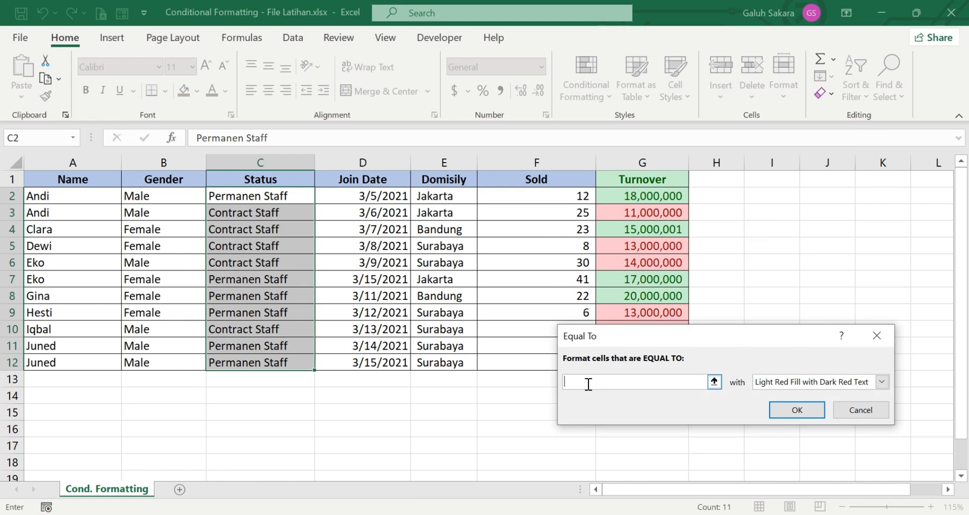
{"action": "type", "text": "Permanen Staff"}
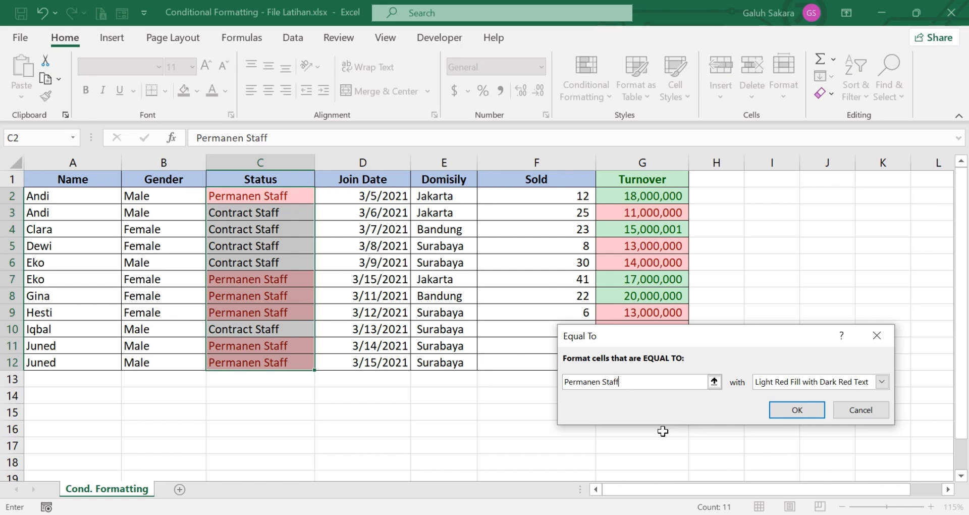
{"action": "key", "text": "BackSpace"}
{"action": "key", "text": "BackSpace"}
{"action": "key", "text": "BackSpace"}
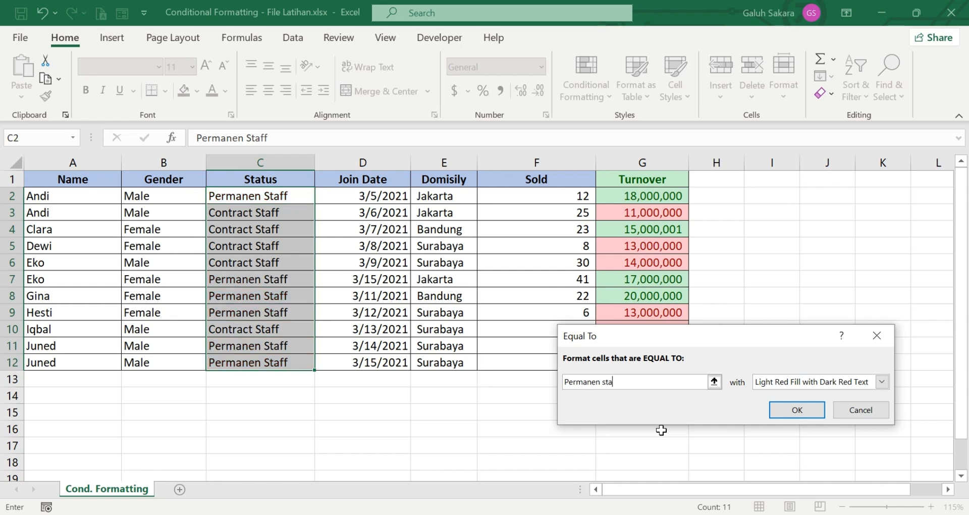
{"action": "type", "text": "ff"}
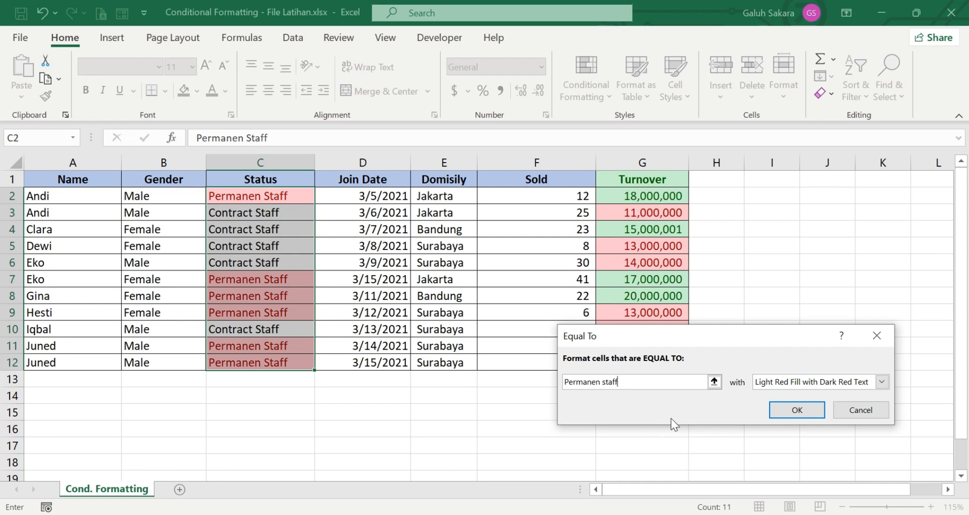
Step: Give matching cells a custom gold fill and apply the rule
{"action": "left_click", "coordinate": [881, 381]}
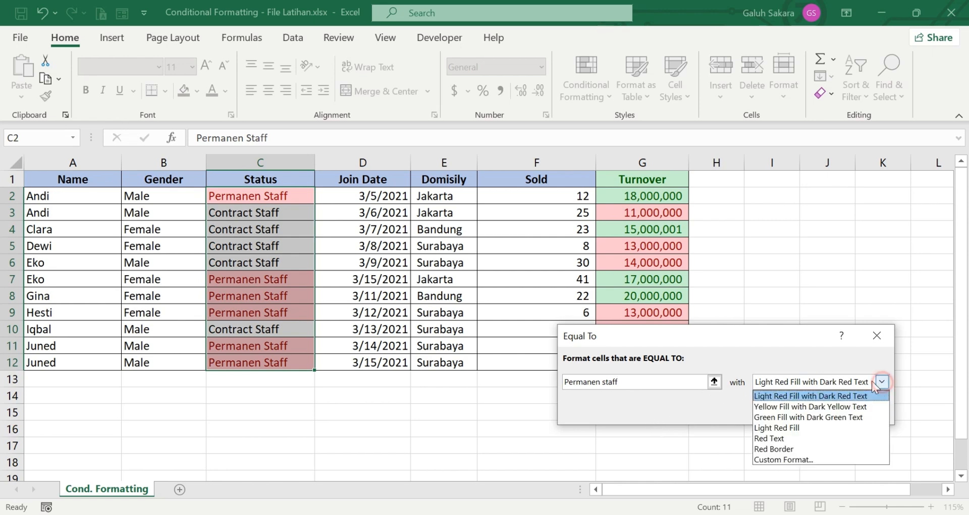
{"action": "left_click", "coordinate": [775, 458]}
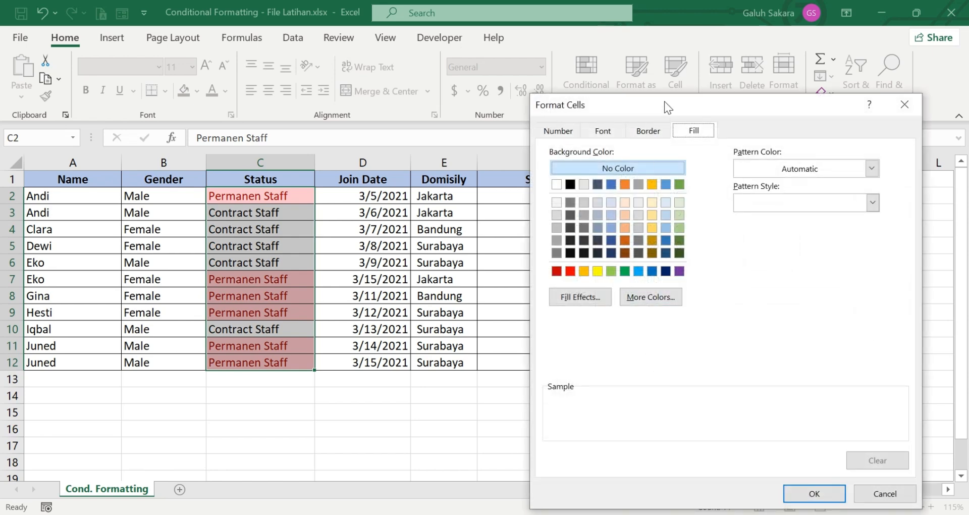
{"action": "left_click", "coordinate": [651, 185]}
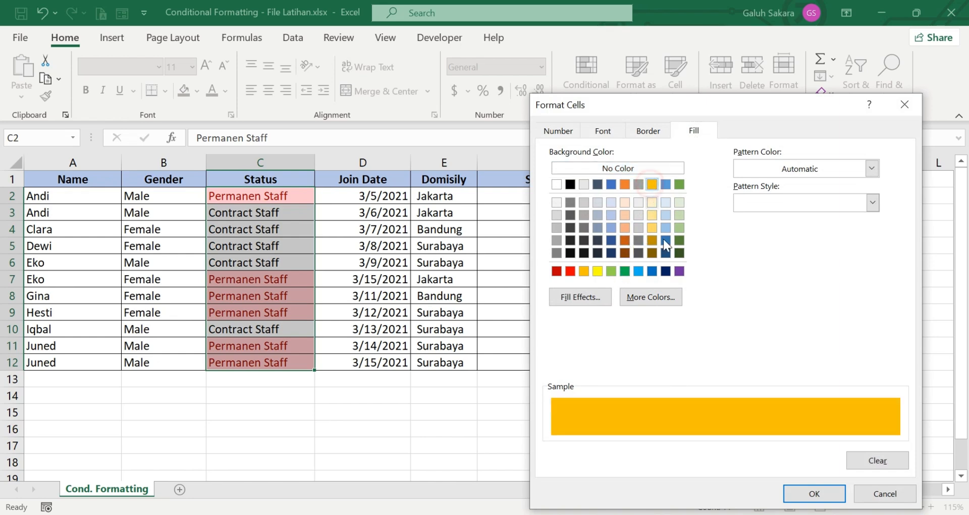
{"action": "left_click", "coordinate": [803, 494]}
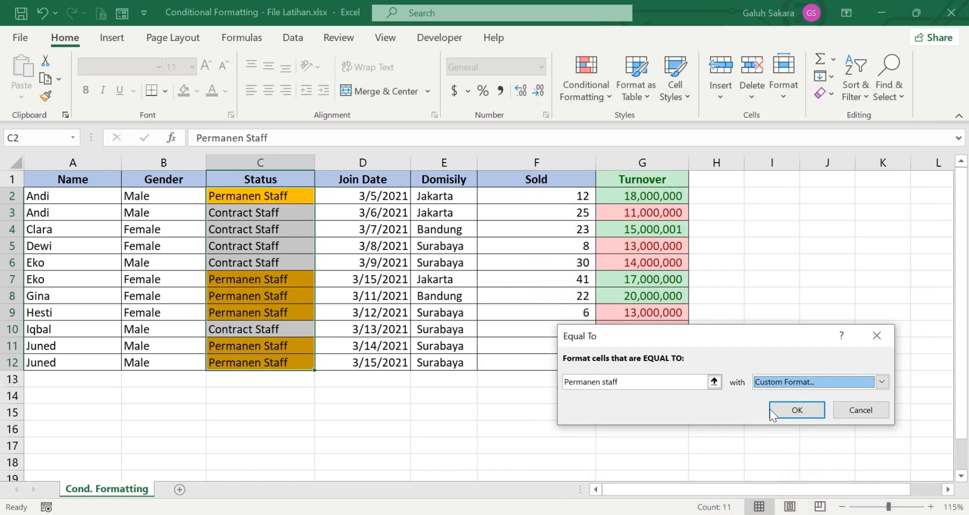
{"action": "left_click", "coordinate": [796, 408]}
Step: Reselect the Status values C2:C12
{"action": "left_click", "coordinate": [439, 406]}
{"action": "left_click", "coordinate": [278, 195]}
{"action": "left_click_drag", "start_coordinate": [297, 245], "coordinate": [288, 359]}
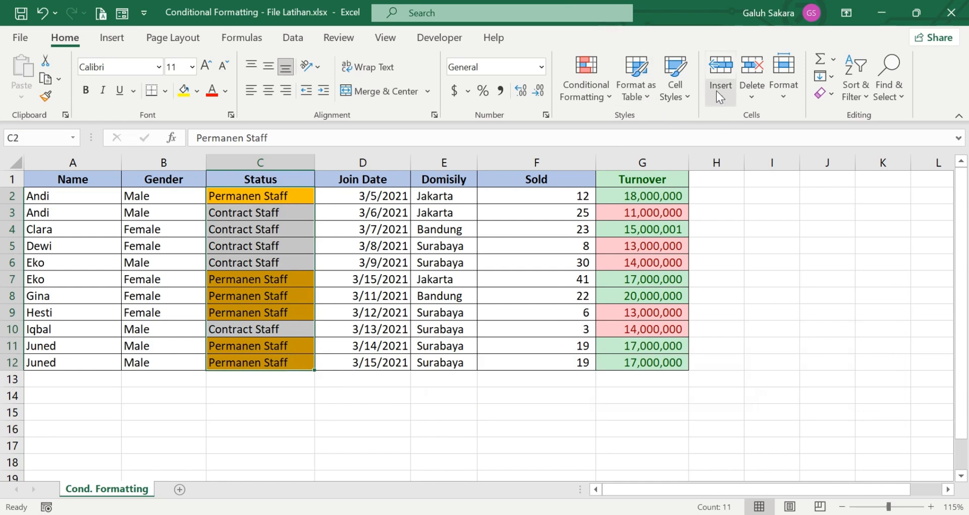
Step: Start an Equal To rule on the Status values matching 'Contract staff'
{"action": "left_click", "coordinate": [590, 98]}
{"action": "mouse_move", "coordinate": [688, 125]}
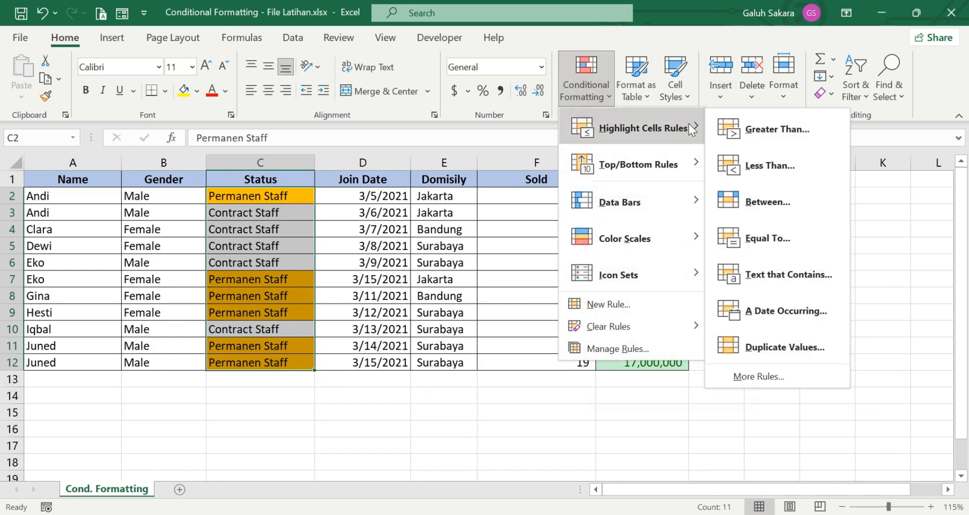
{"action": "left_click", "coordinate": [766, 252]}
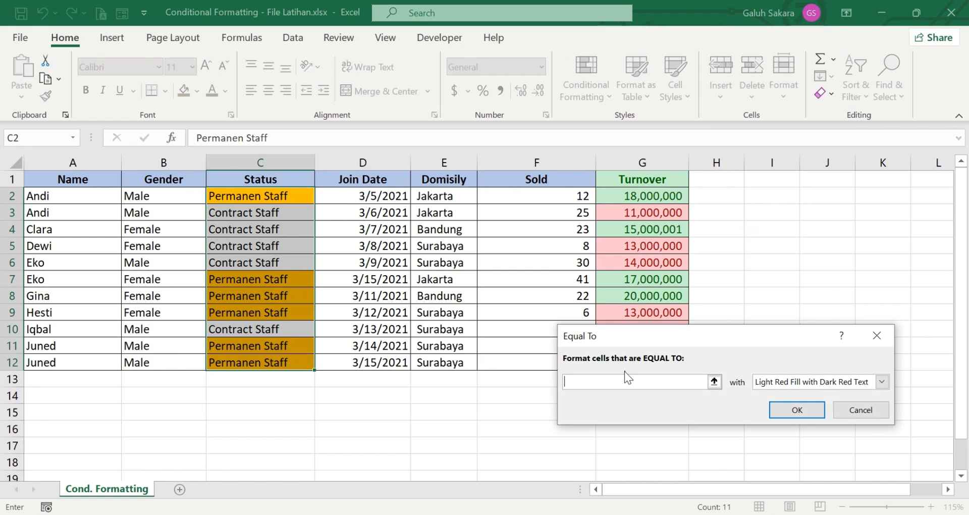
{"action": "type", "text": "Contract staff"}
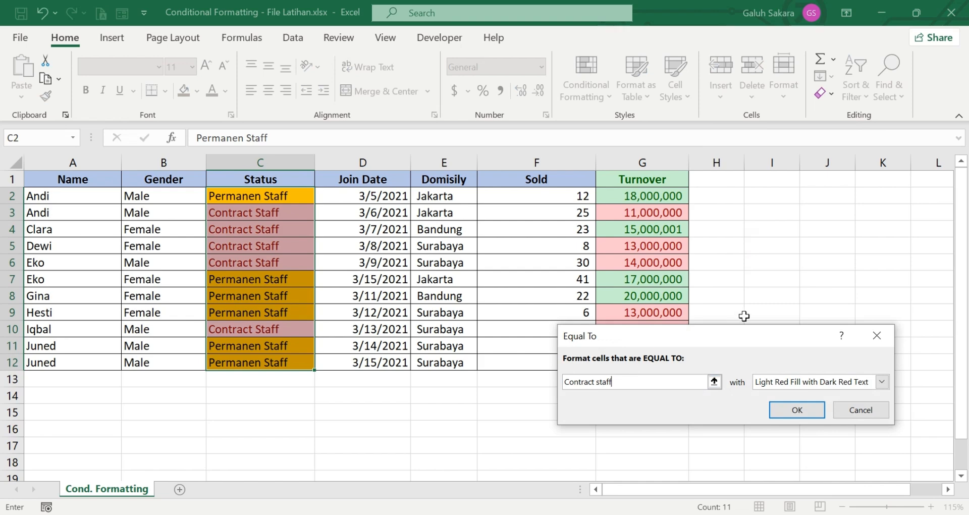
Step: Give matching cells a custom blue fill and apply the rule
{"action": "left_click", "coordinate": [882, 381]}
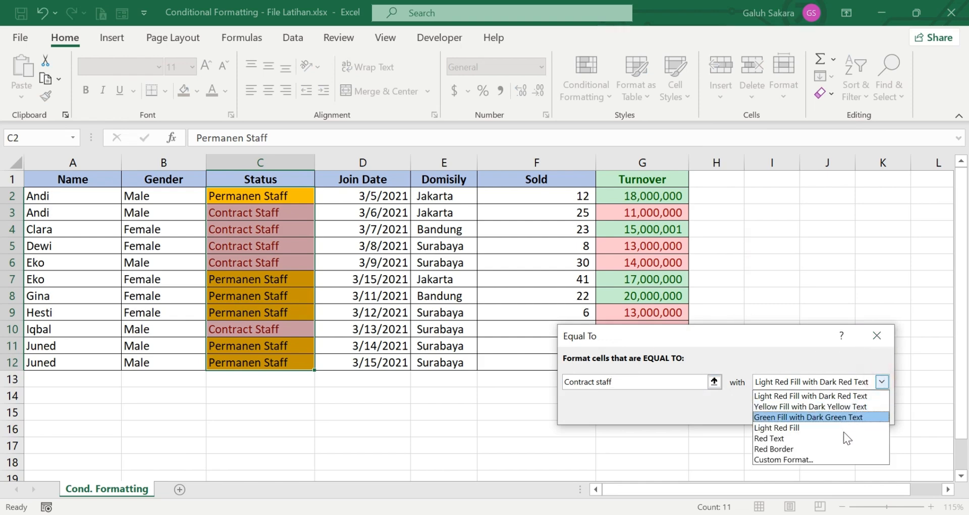
{"action": "left_click", "coordinate": [828, 458]}
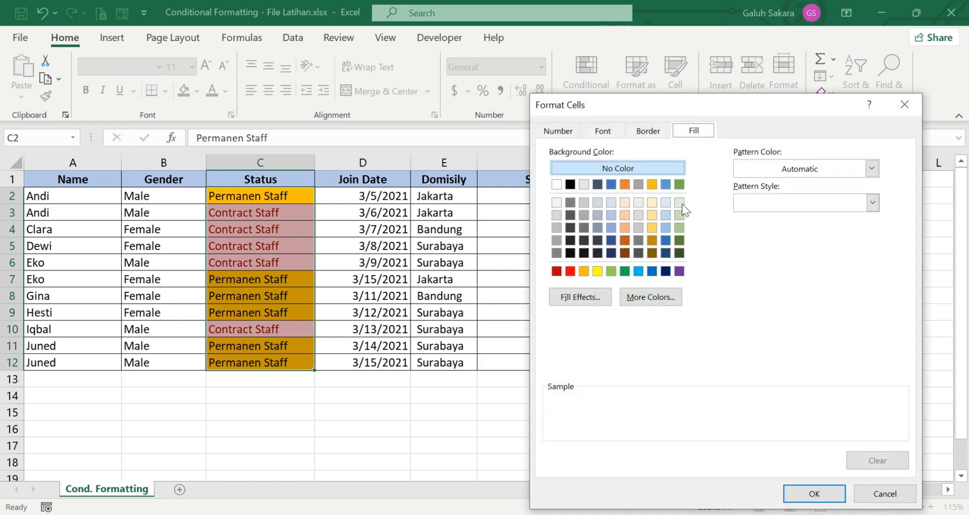
{"action": "left_click", "coordinate": [665, 185]}
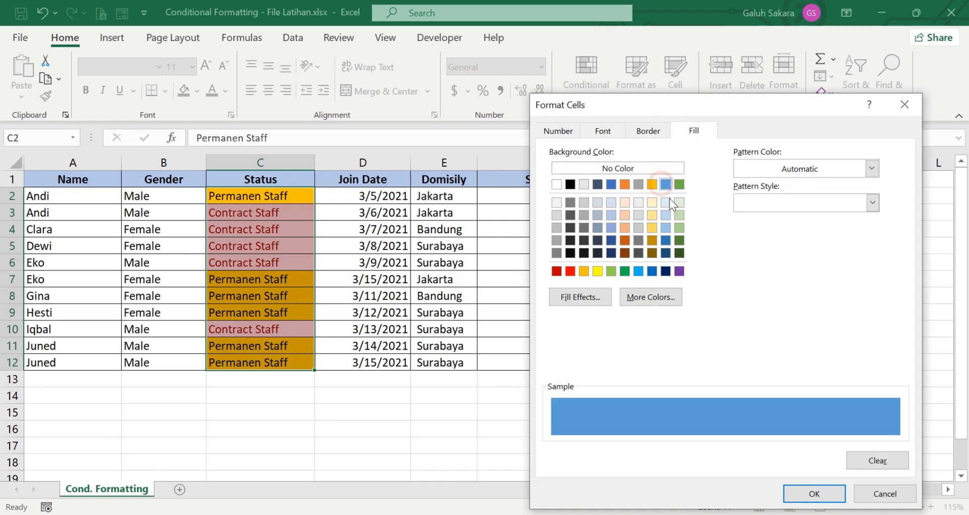
{"action": "left_click", "coordinate": [803, 492]}
{"action": "left_click", "coordinate": [795, 409]}
{"action": "left_click", "coordinate": [396, 411]}
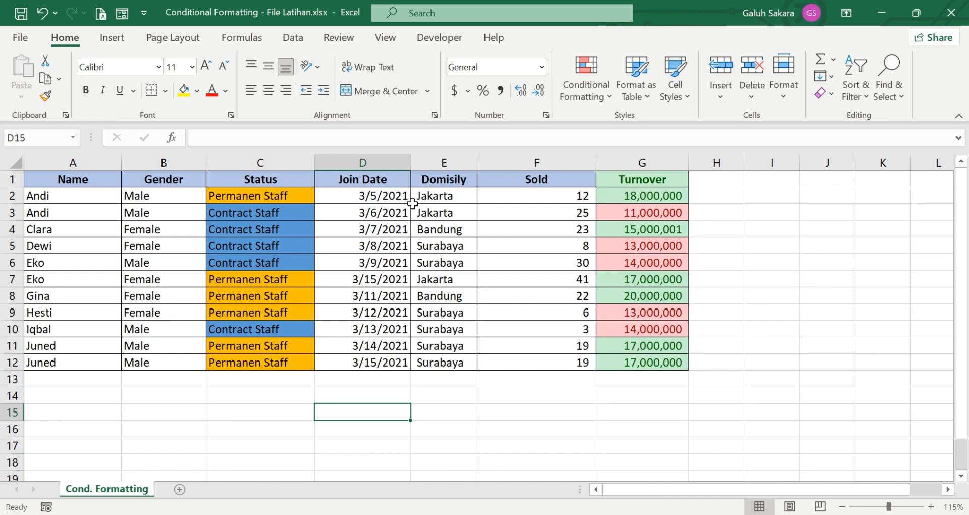
{"action": "left_click_drag", "start_coordinate": [439, 197], "coordinate": [464, 362]}
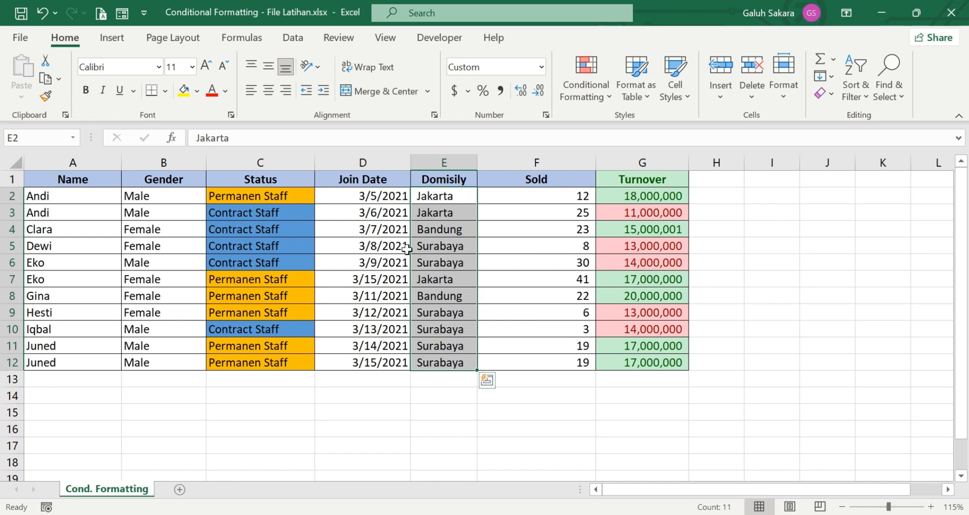
Step: Add a Text That Contains 'sur' rule giving matching Domisily entries Red Text
{"action": "left_click", "coordinate": [586, 101]}
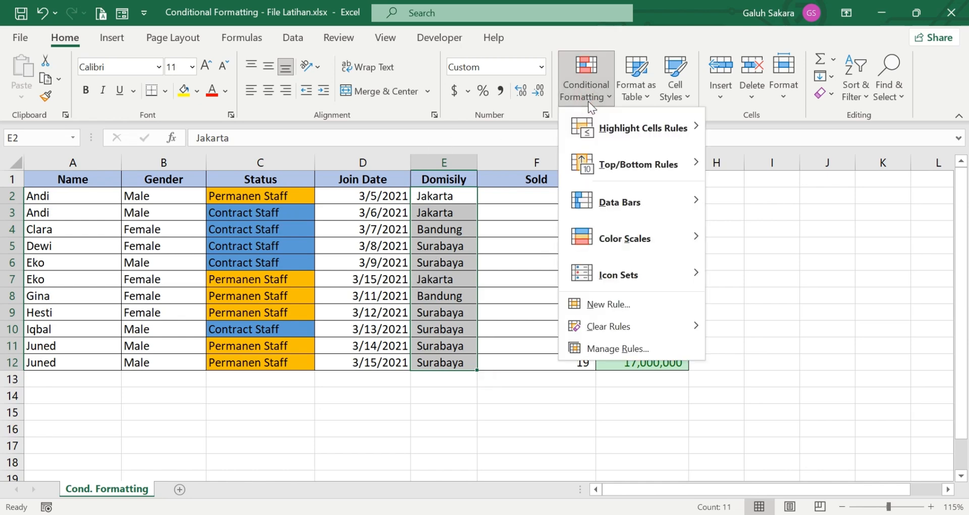
{"action": "mouse_move", "coordinate": [700, 137]}
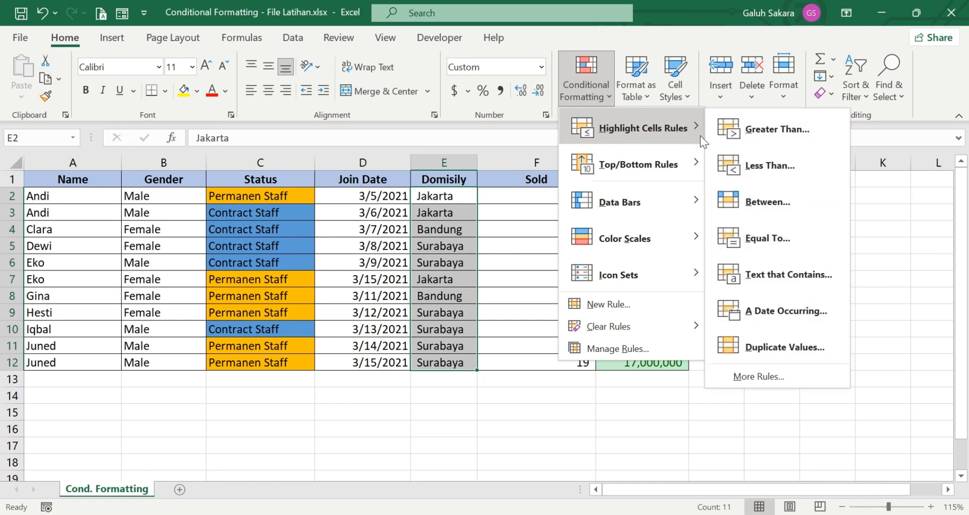
{"action": "left_click", "coordinate": [769, 281]}
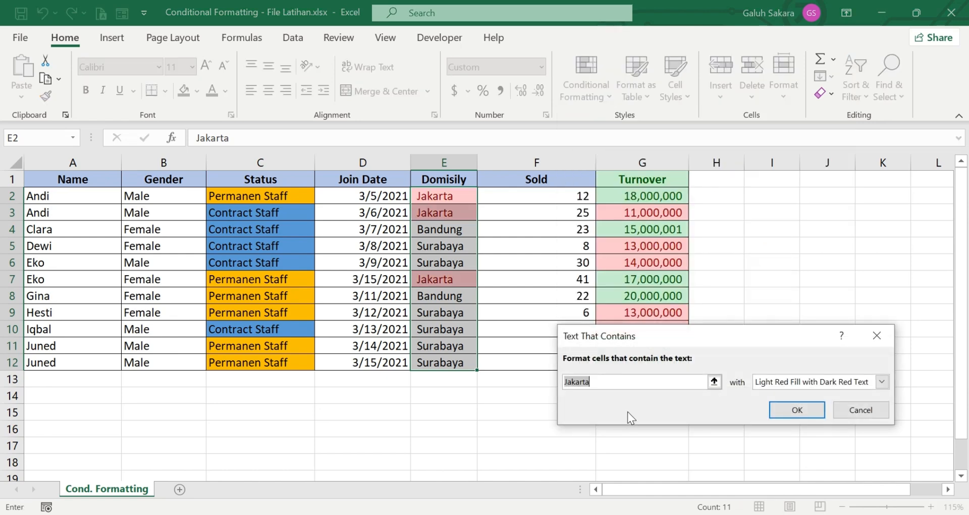
{"action": "type", "text": "sur"}
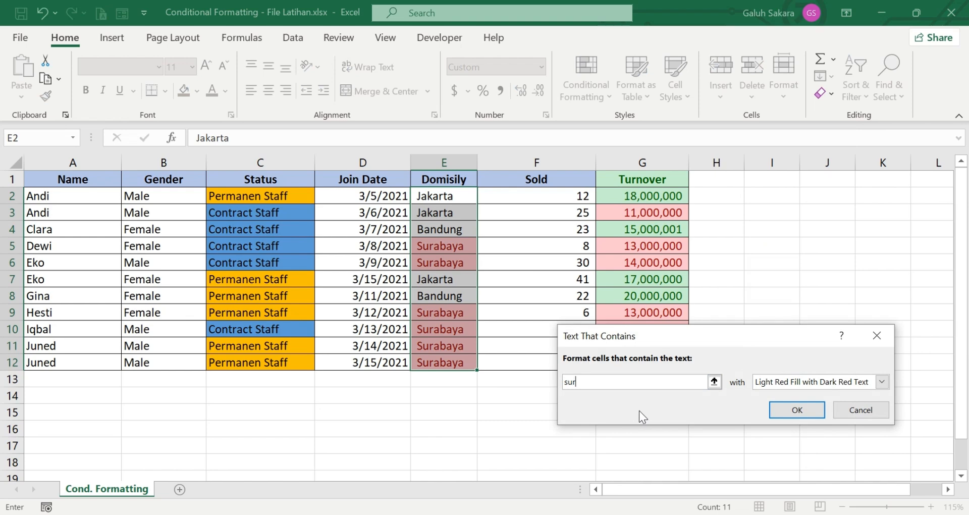
{"action": "left_click", "coordinate": [881, 382]}
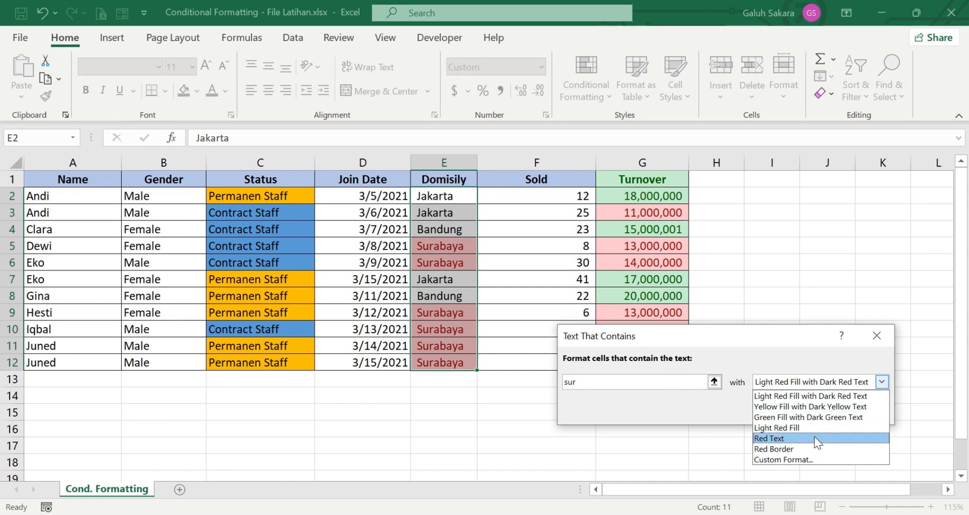
{"action": "left_click", "coordinate": [783, 438]}
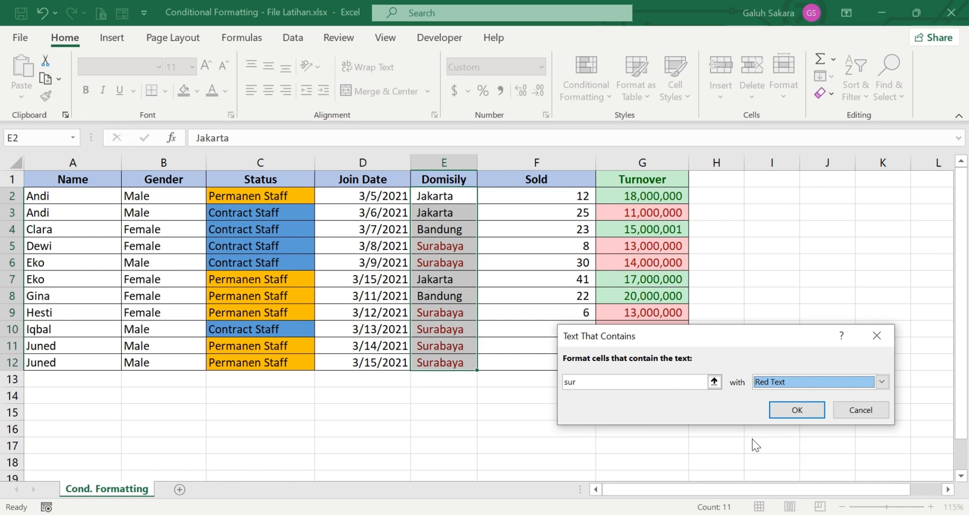
{"action": "left_click", "coordinate": [795, 410]}
{"action": "left_click", "coordinate": [499, 392]}
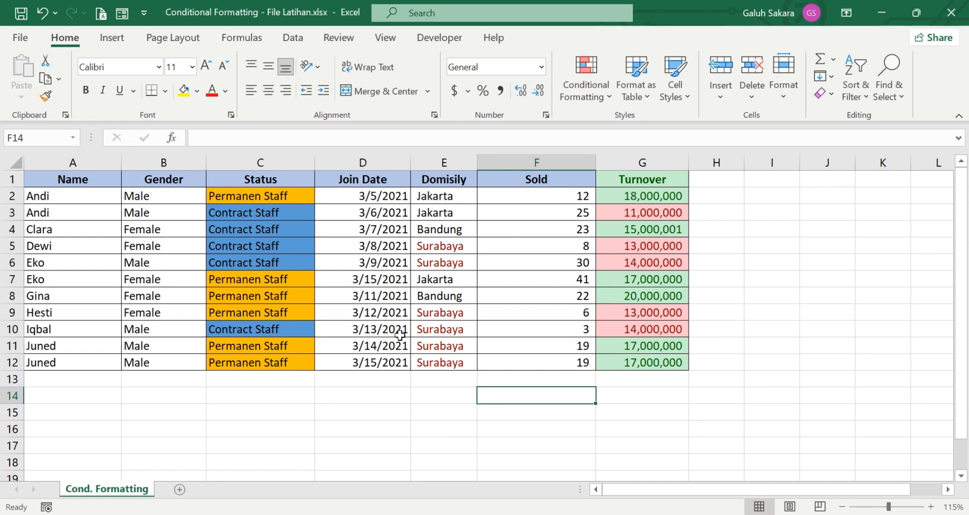
Step: Replace Bandung in E8 with 'surakarta' and confirm it turns red
{"action": "left_click", "coordinate": [434, 298]}
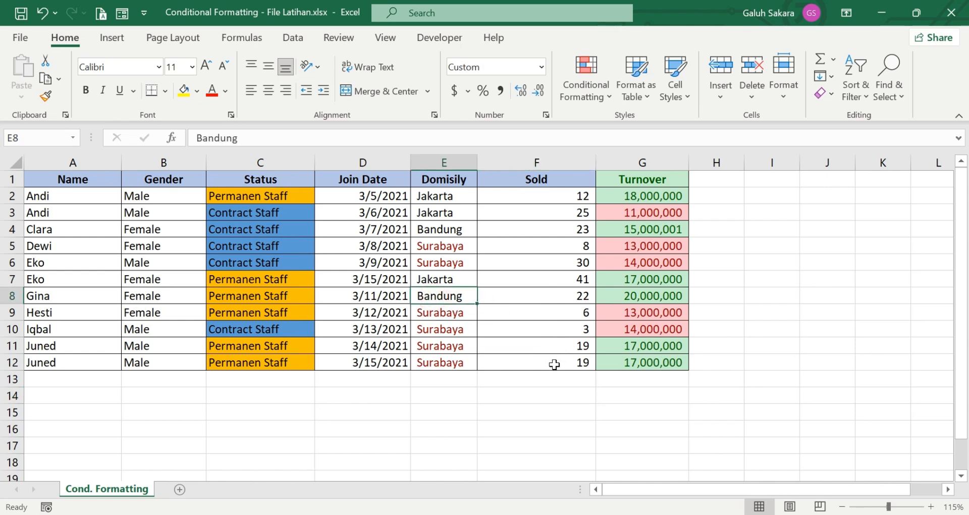
{"action": "type", "text": "sur"}
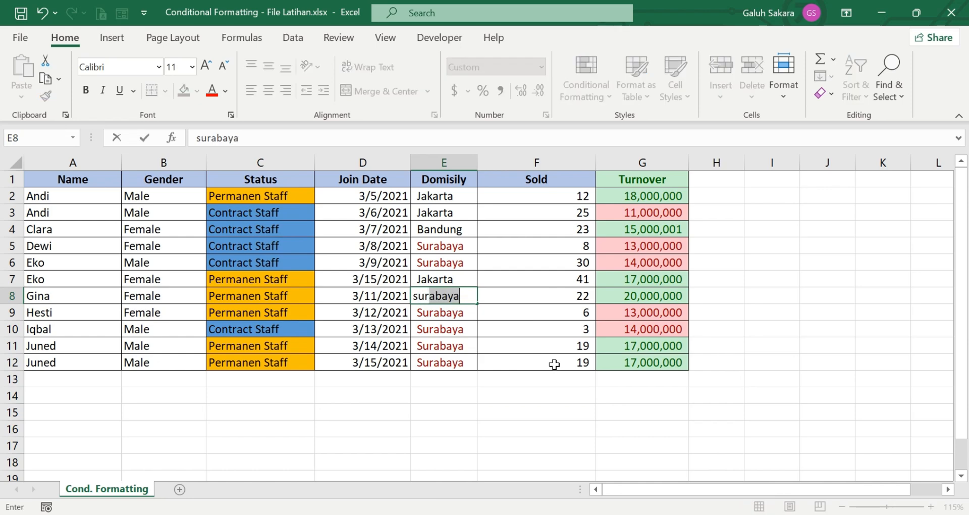
{"action": "type", "text": "akarta"}
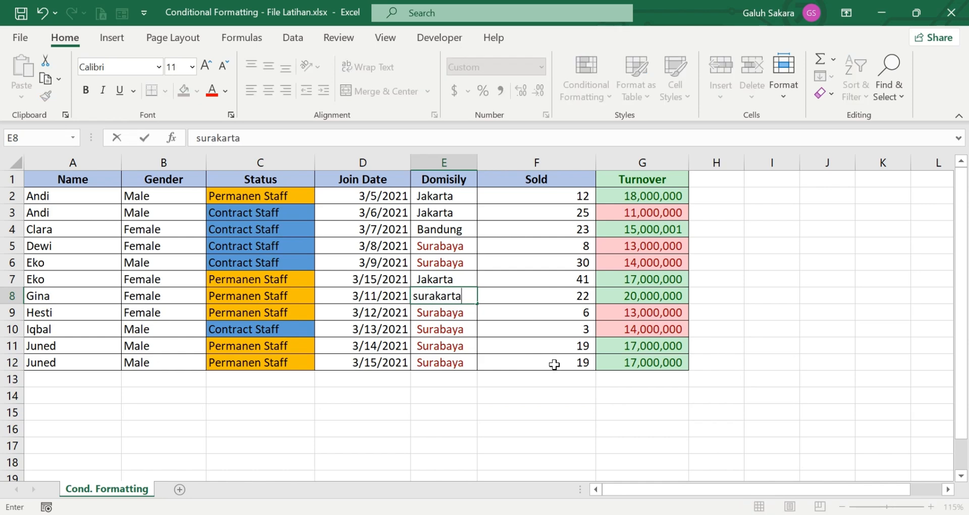
{"action": "key", "text": "Return"}
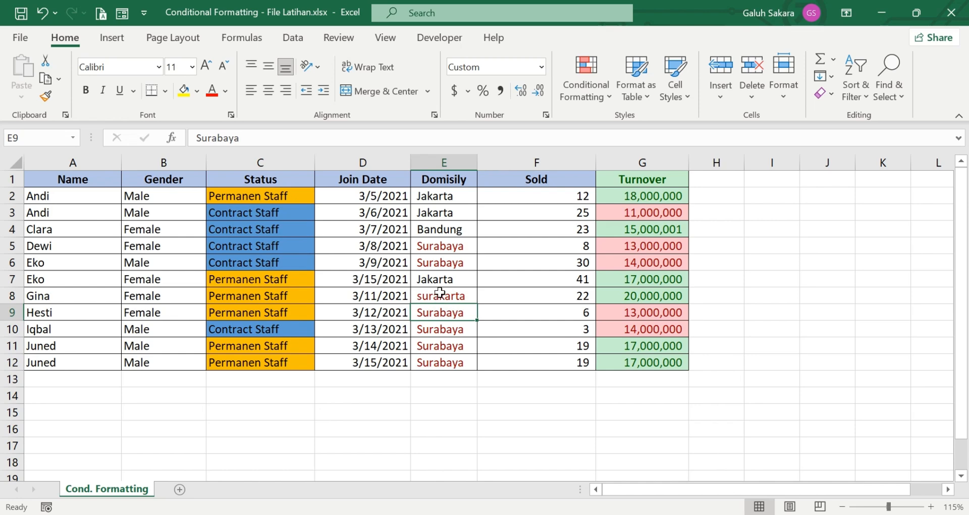
{"action": "left_click", "coordinate": [427, 291]}
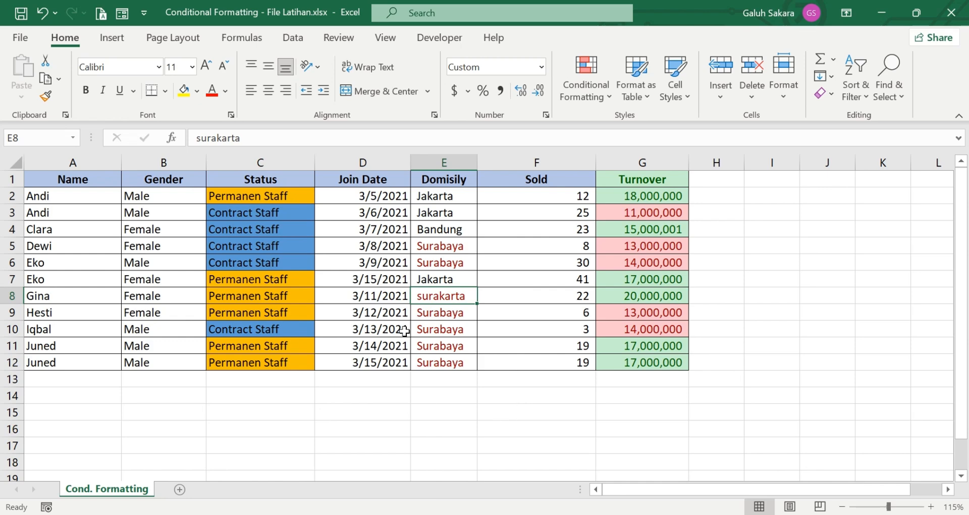
{"action": "left_click_drag", "start_coordinate": [456, 312], "coordinate": [456, 362]}
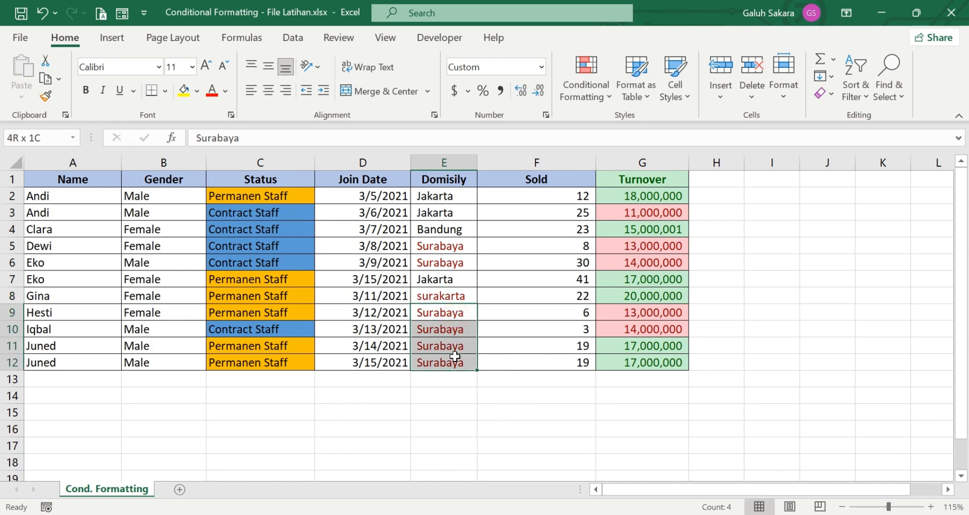
{"action": "left_click", "coordinate": [439, 293]}
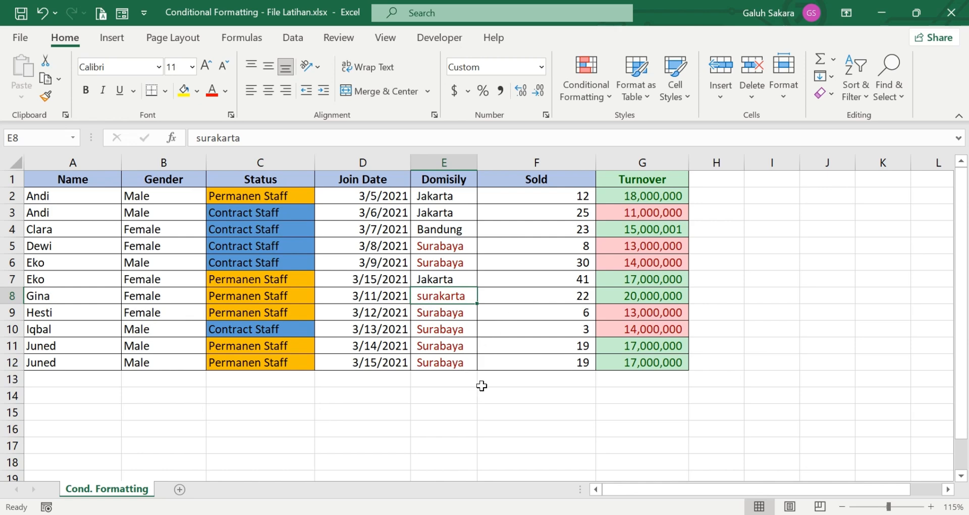
{"action": "left_click_drag", "start_coordinate": [565, 191], "coordinate": [558, 360]}
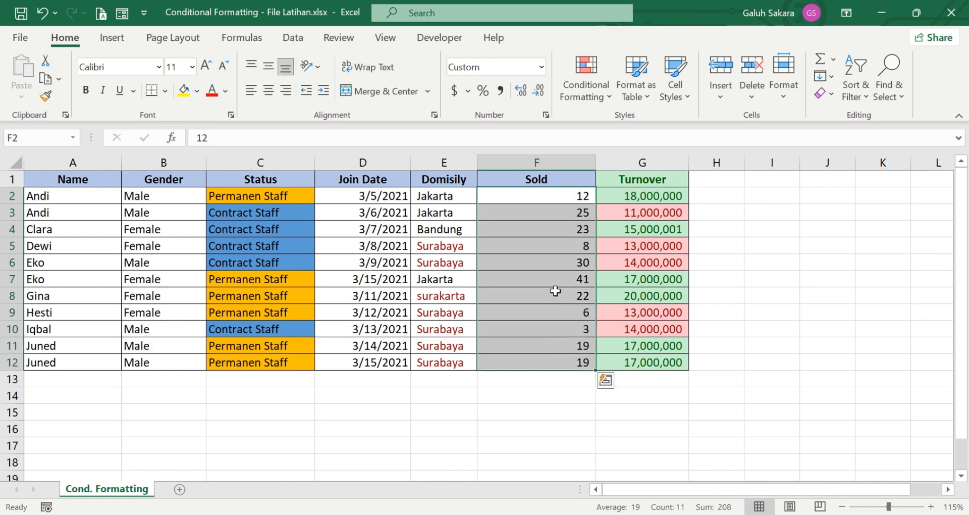
Step: Apply Green Data Bar solid-fill data bars to the Sold values F2:F12
{"action": "left_click", "coordinate": [597, 101]}
{"action": "mouse_move", "coordinate": [673, 206]}
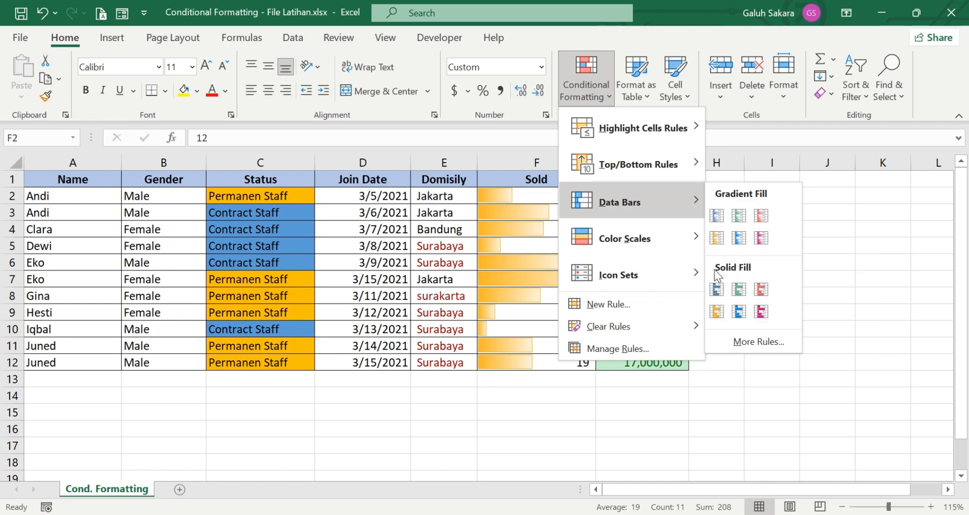
{"action": "left_click", "coordinate": [738, 289]}
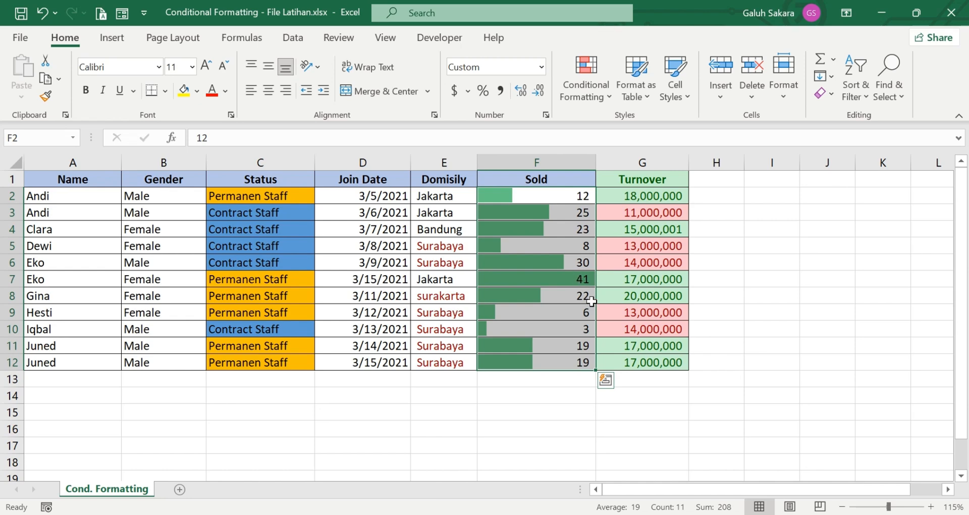
{"action": "left_click", "coordinate": [580, 197]}
{"action": "type", "text": "5"}
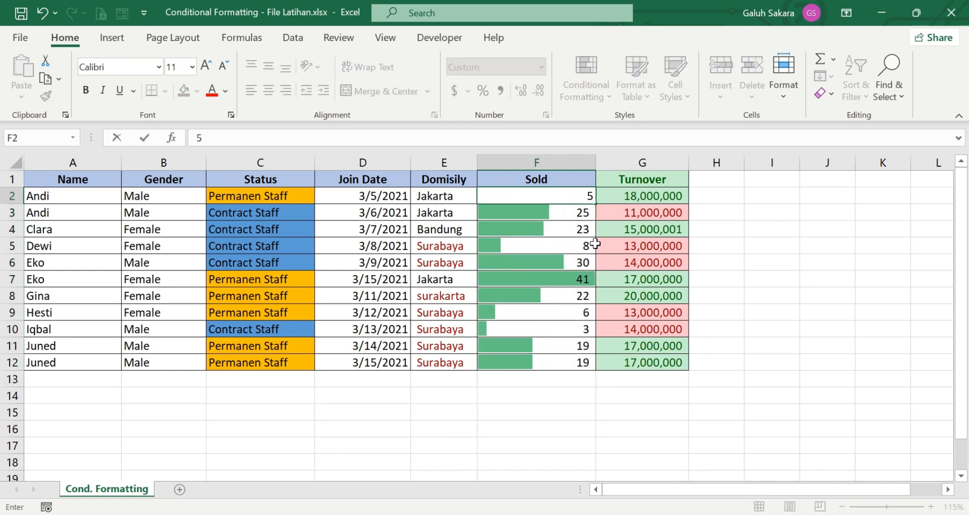
{"action": "key", "text": "Return"}
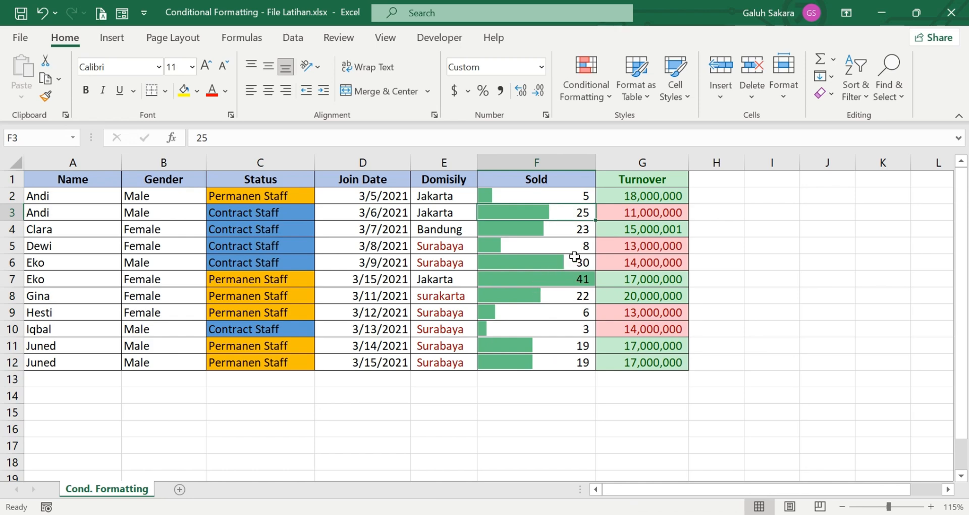
{"action": "left_click", "coordinate": [583, 193]}
{"action": "type", "text": "12"}
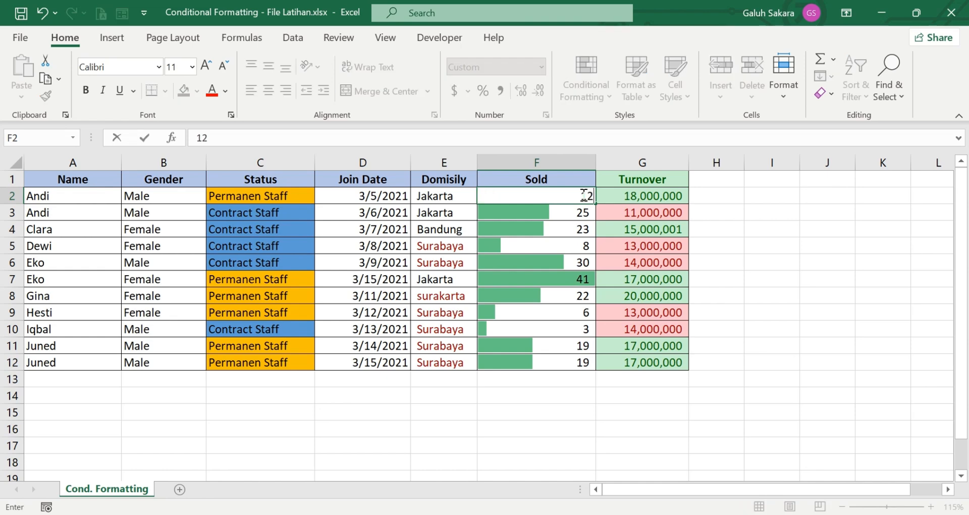
{"action": "key", "text": "Return"}
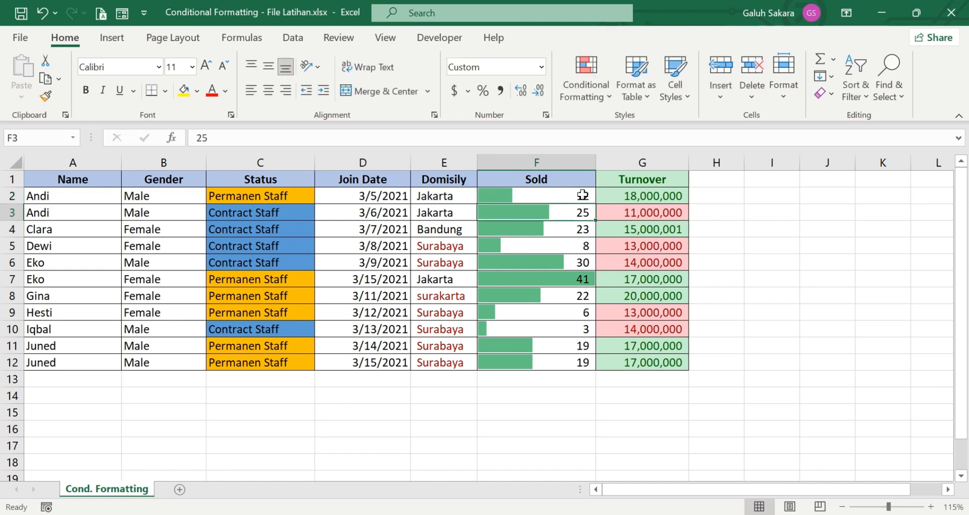
{"action": "left_click", "coordinate": [581, 327]}
{"action": "left_click", "coordinate": [586, 226]}
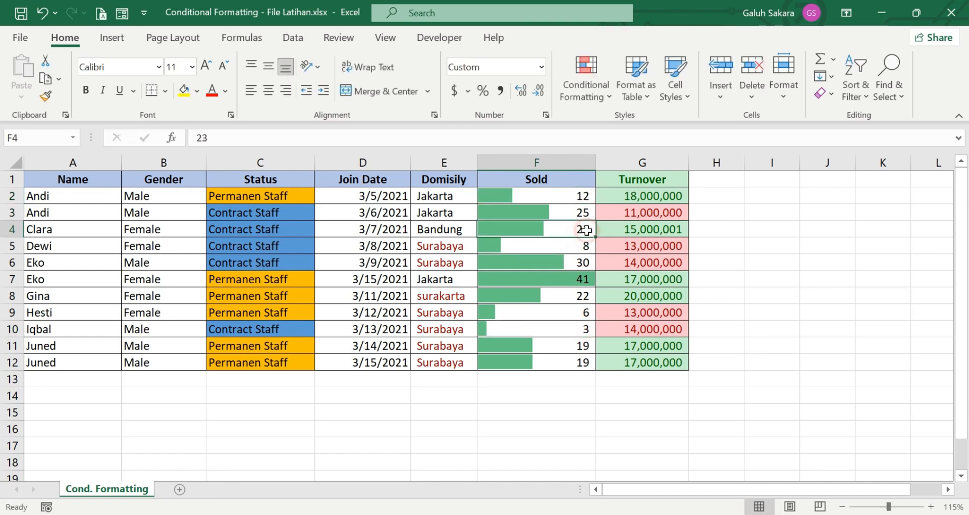
{"action": "type", "text": "2"}
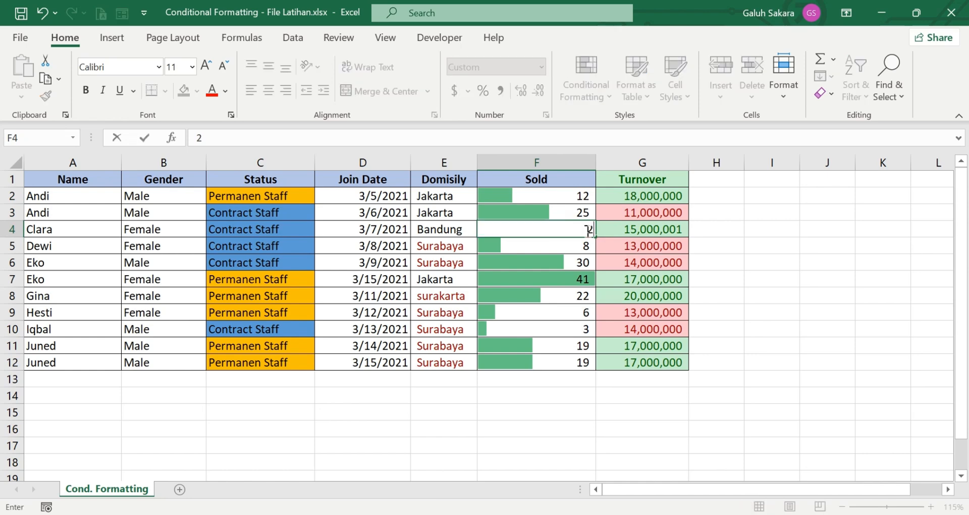
{"action": "key", "text": "Return"}
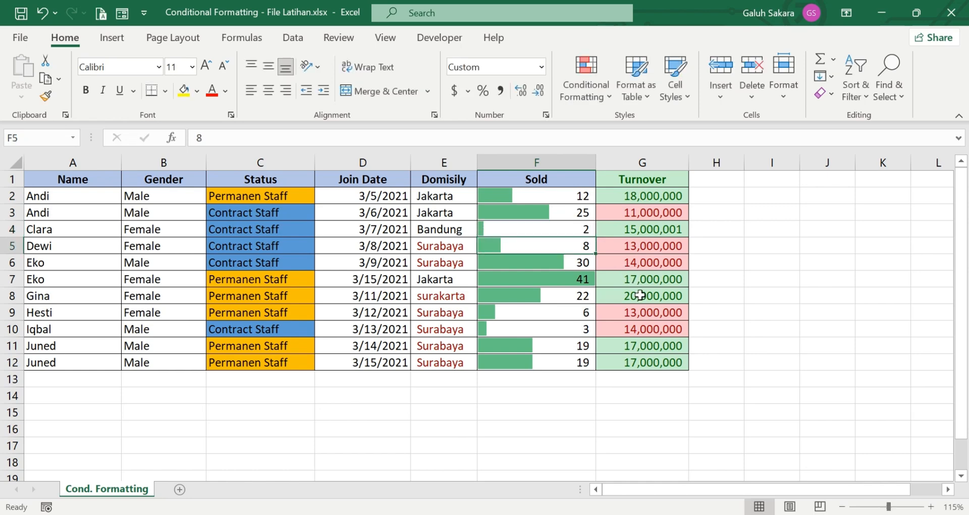
{"action": "left_click", "coordinate": [586, 228]}
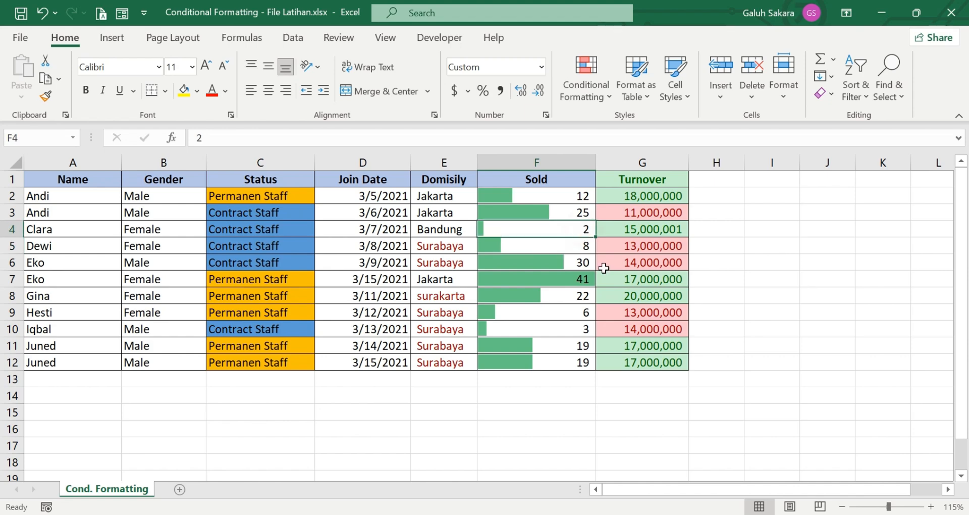
{"action": "type", "text": "23"}
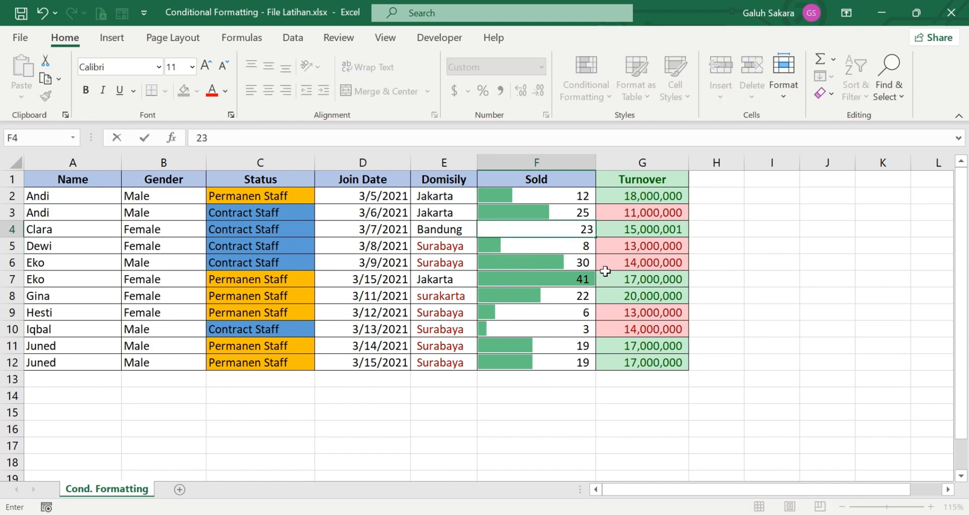
{"action": "key", "text": "Return"}
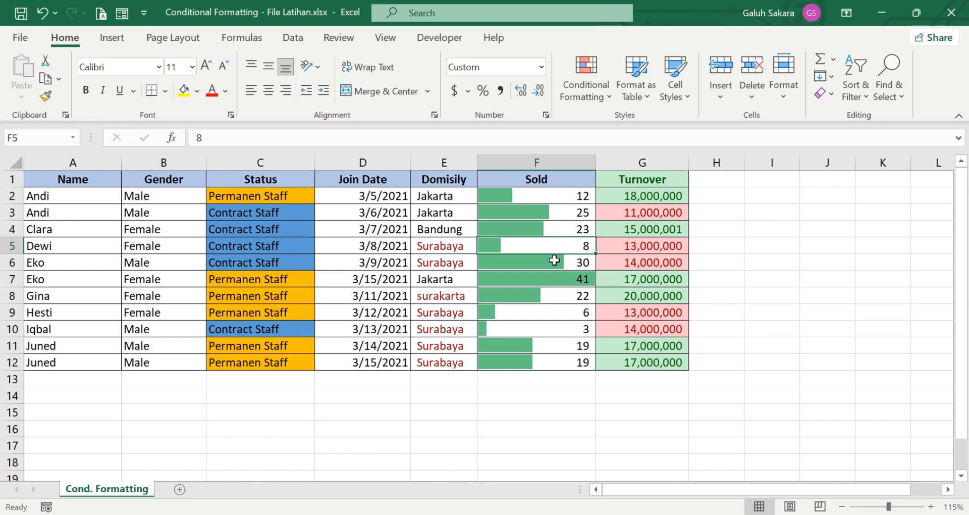
{"action": "left_click", "coordinate": [571, 284]}
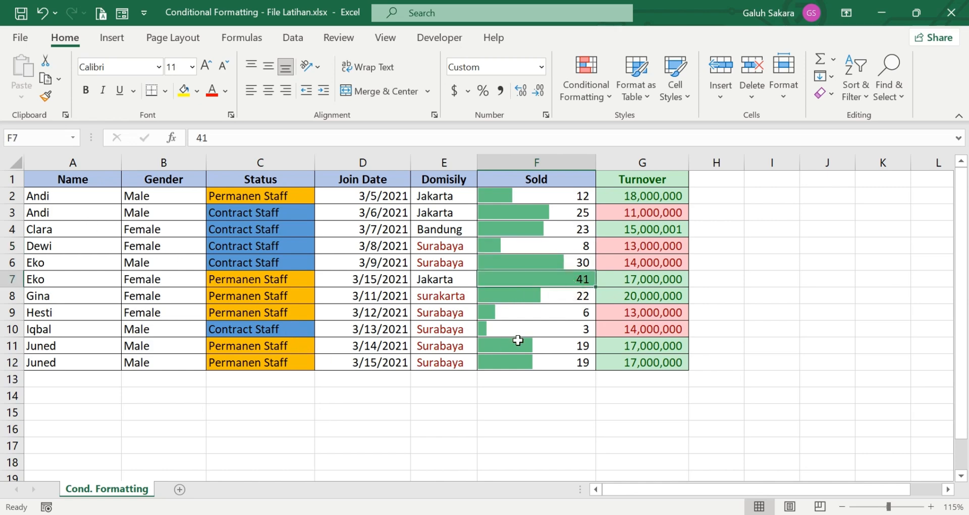
{"action": "left_click", "coordinate": [500, 325]}
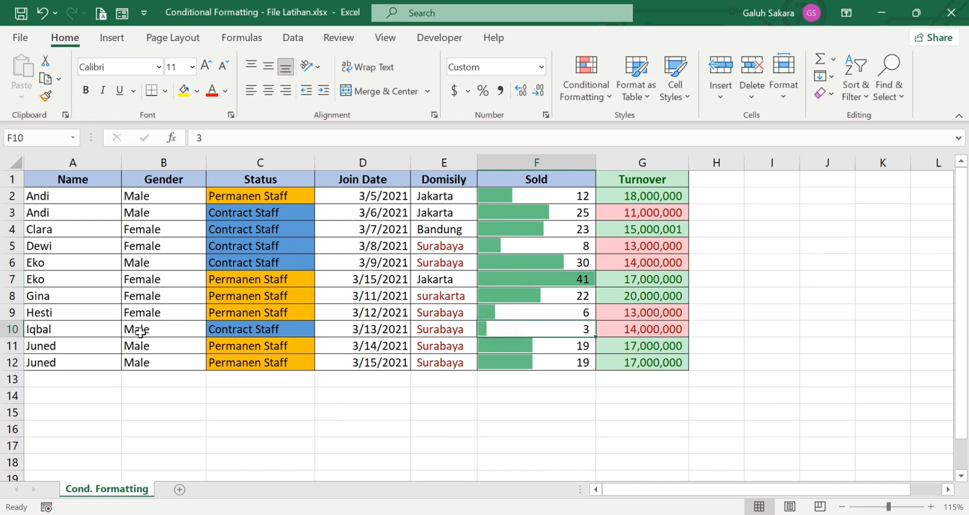
{"action": "left_click", "coordinate": [12, 329]}
{"action": "left_click_drag", "start_coordinate": [497, 361], "coordinate": [511, 382]}
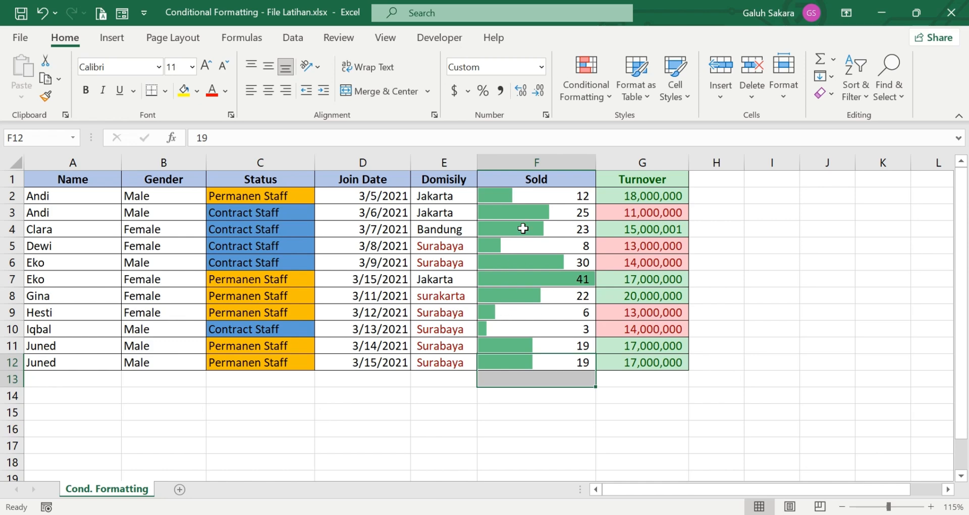
{"action": "left_click_drag", "start_coordinate": [552, 201], "coordinate": [553, 361]}
{"action": "left_click", "coordinate": [516, 406]}
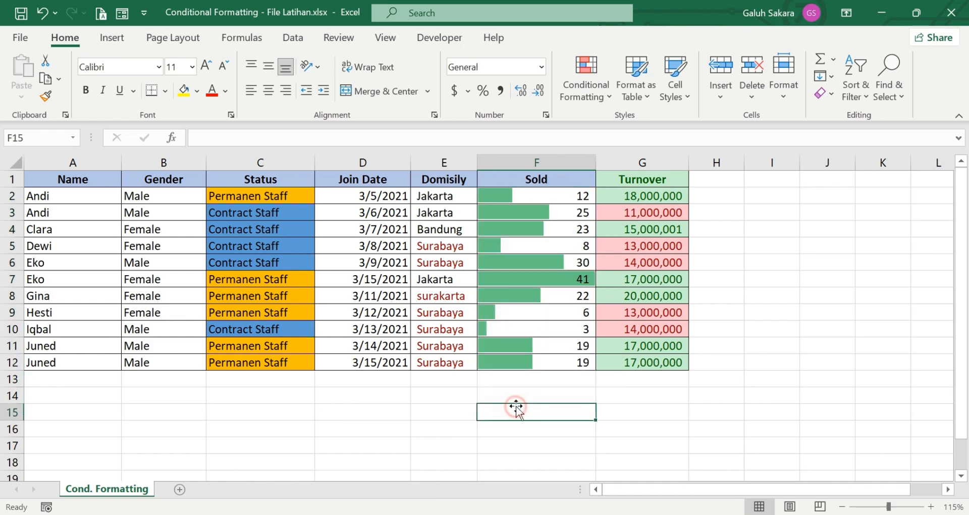
{"action": "key", "text": "ctrl+z"}
{"action": "key", "text": "ctrl+z"}
{"action": "key", "text": "ctrl+z"}
{"action": "key", "text": "ctrl+z"}
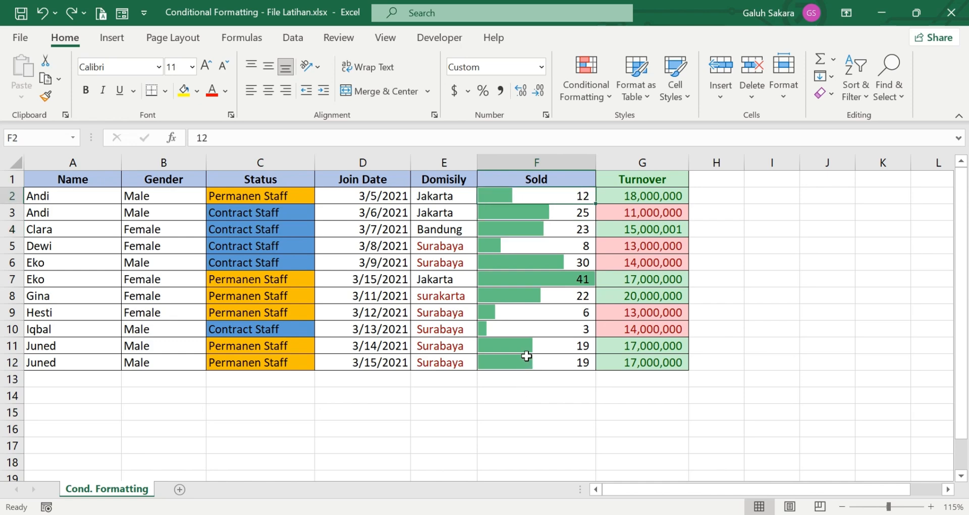
Step: Apply the green-yellow-red colour scale to the Sold values in F2:F12
{"action": "left_click_drag", "start_coordinate": [551, 198], "coordinate": [543, 363]}
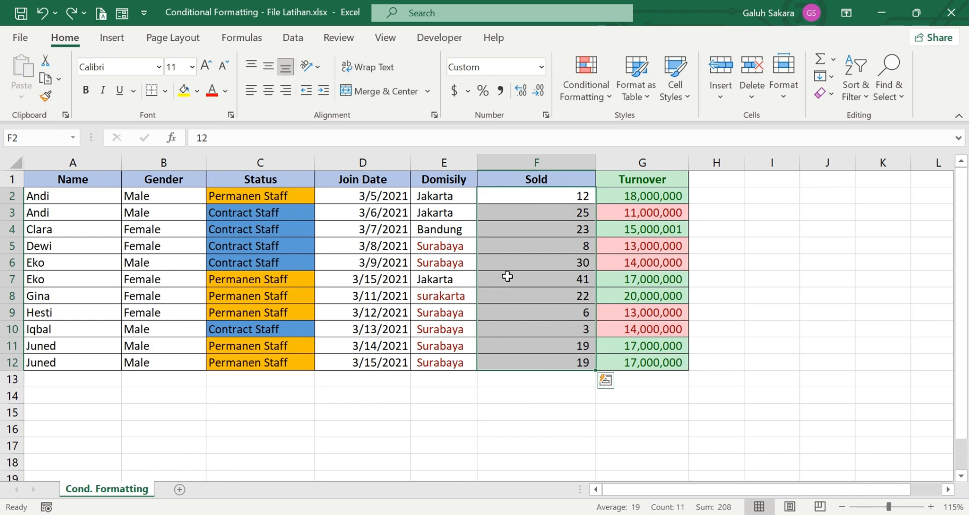
{"action": "left_click", "coordinate": [594, 99]}
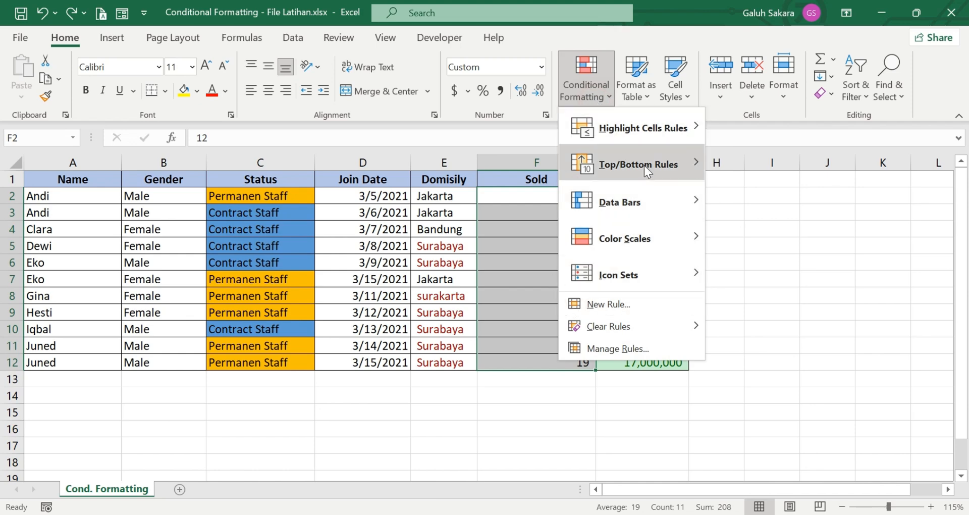
{"action": "mouse_move", "coordinate": [672, 240]}
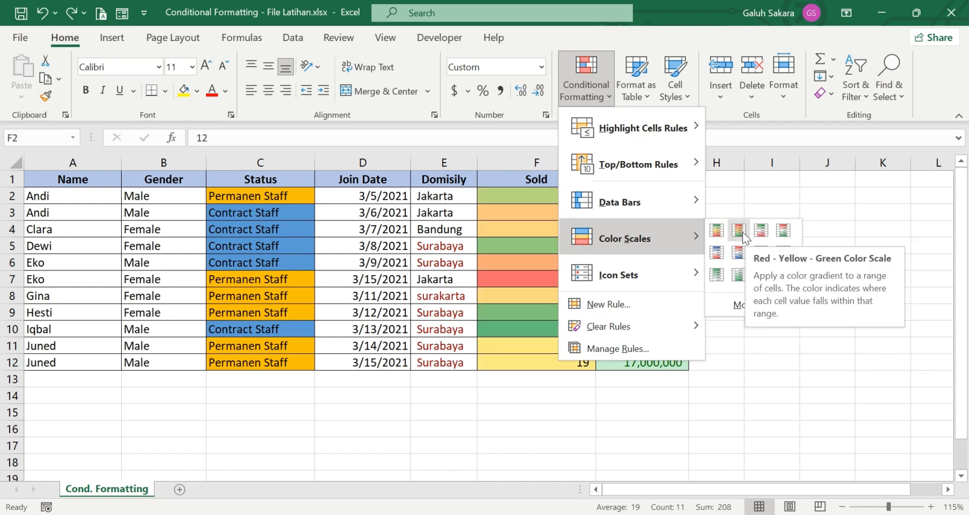
{"action": "left_click", "coordinate": [716, 231]}
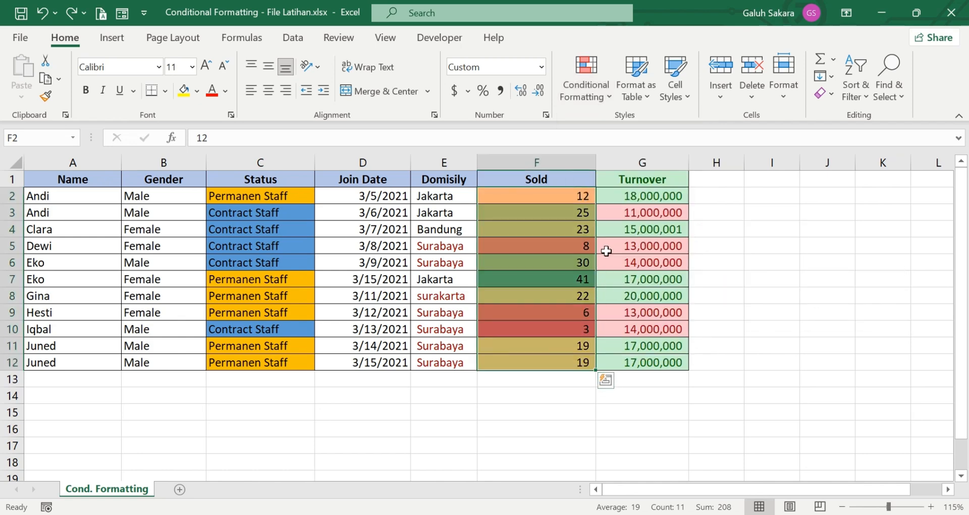
Step: Check the scale: the highest value, 41, shows green and the lowest, 3, shows red
{"action": "left_click", "coordinate": [559, 298]}
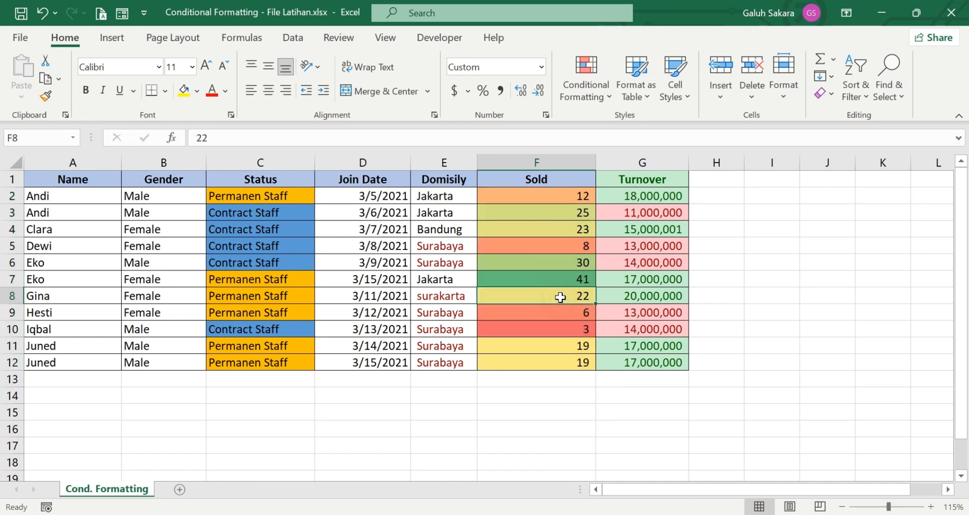
{"action": "left_click", "coordinate": [564, 282]}
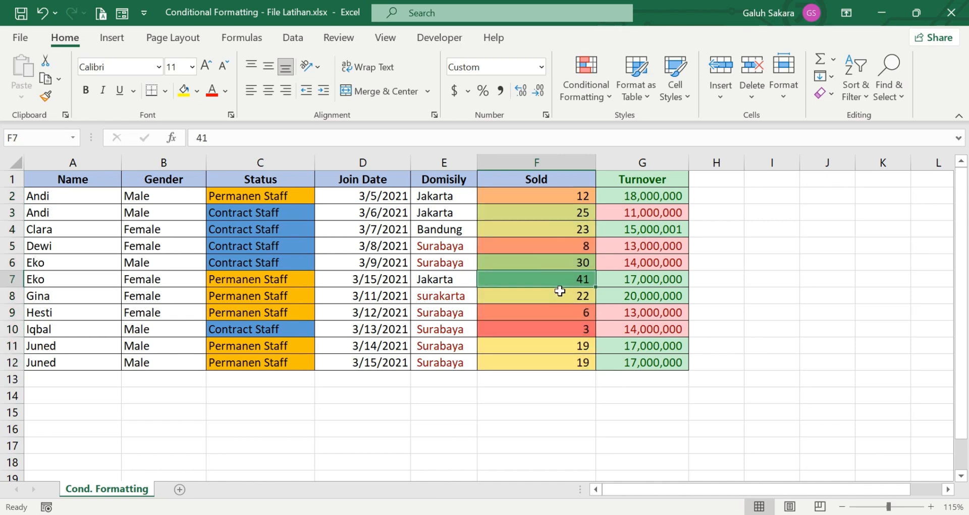
{"action": "left_click", "coordinate": [556, 312]}
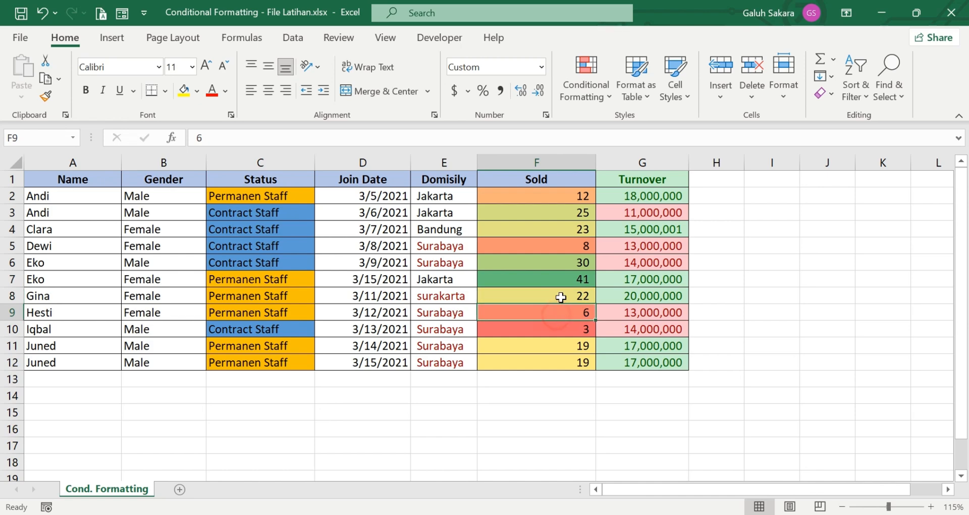
{"action": "left_click", "coordinate": [565, 247]}
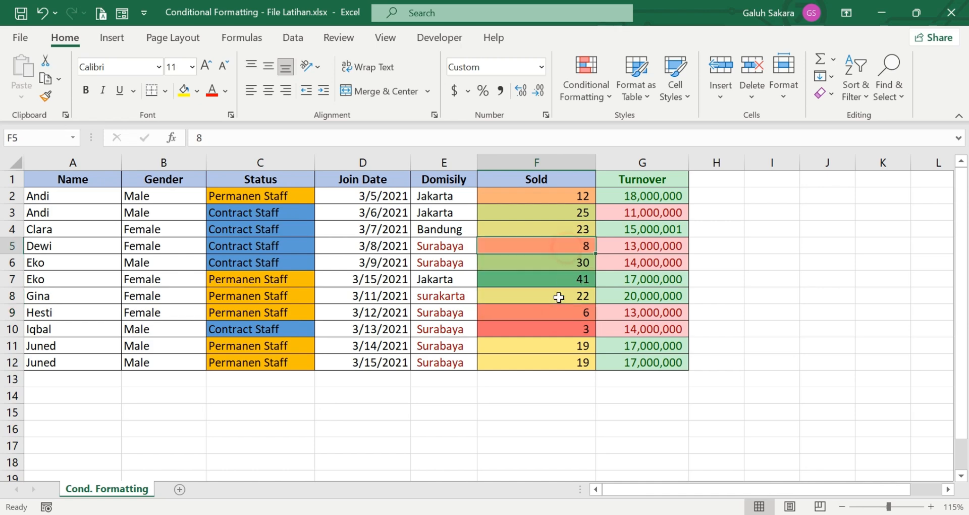
{"action": "left_click", "coordinate": [555, 330]}
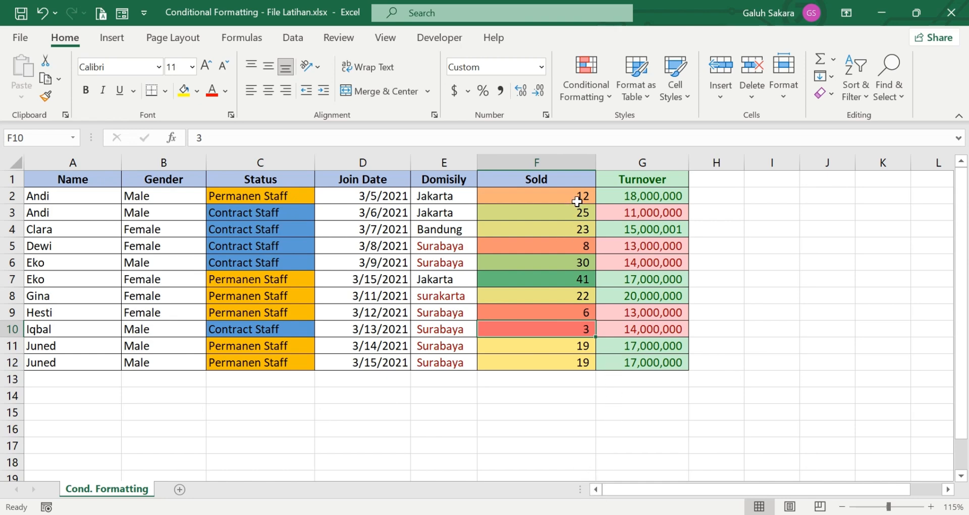
{"action": "left_click_drag", "start_coordinate": [574, 194], "coordinate": [586, 361]}
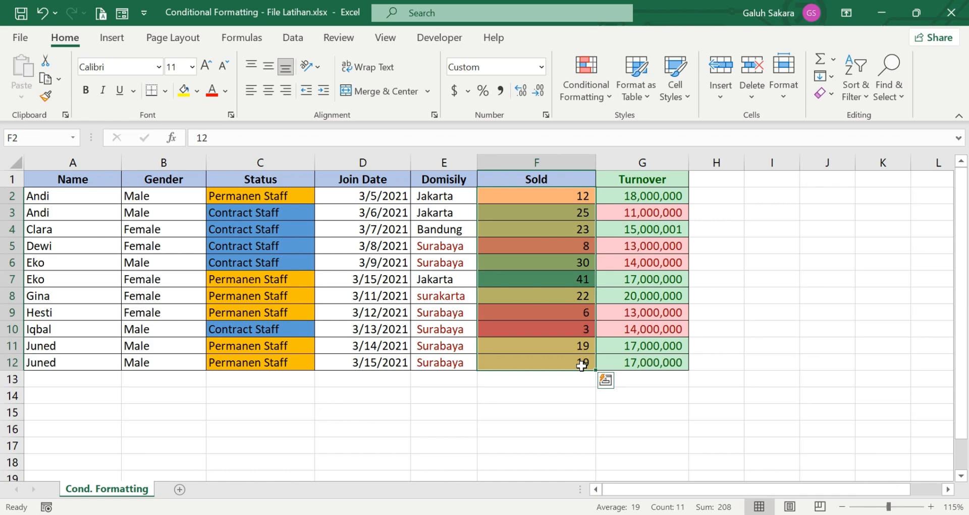
Step: Create a custom 2-Color Scale rule for Sold with a blue minimum and a green maximum
{"action": "left_click", "coordinate": [588, 90]}
{"action": "mouse_move", "coordinate": [701, 253]}
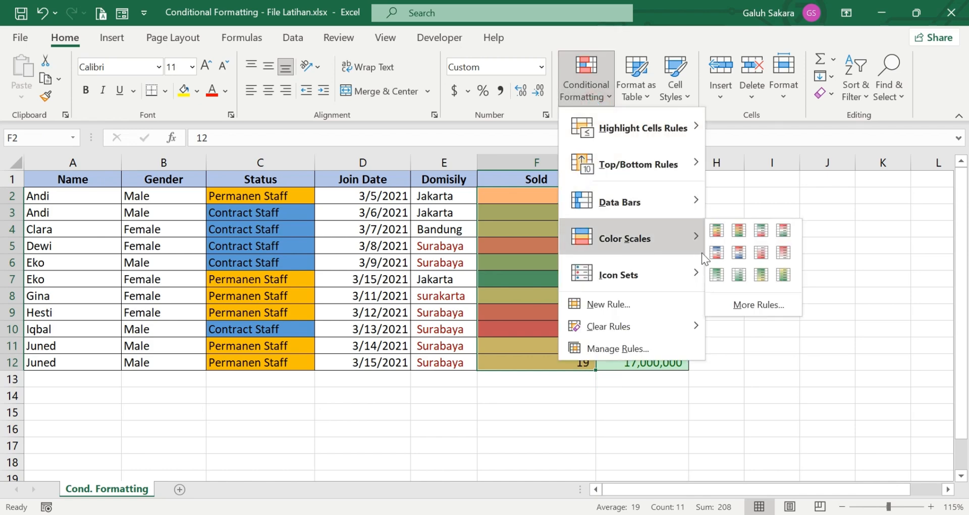
{"action": "left_click", "coordinate": [751, 304]}
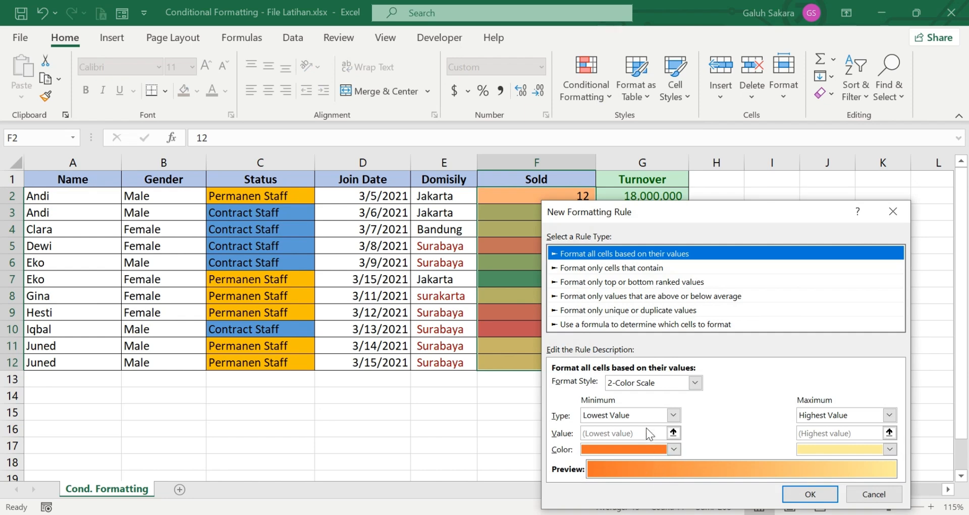
{"action": "left_click", "coordinate": [674, 448]}
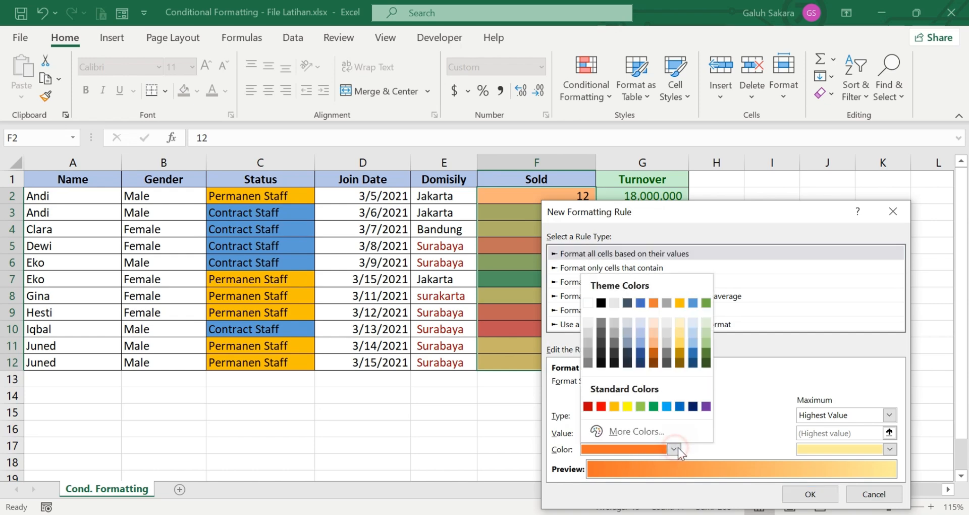
{"action": "left_click", "coordinate": [666, 406]}
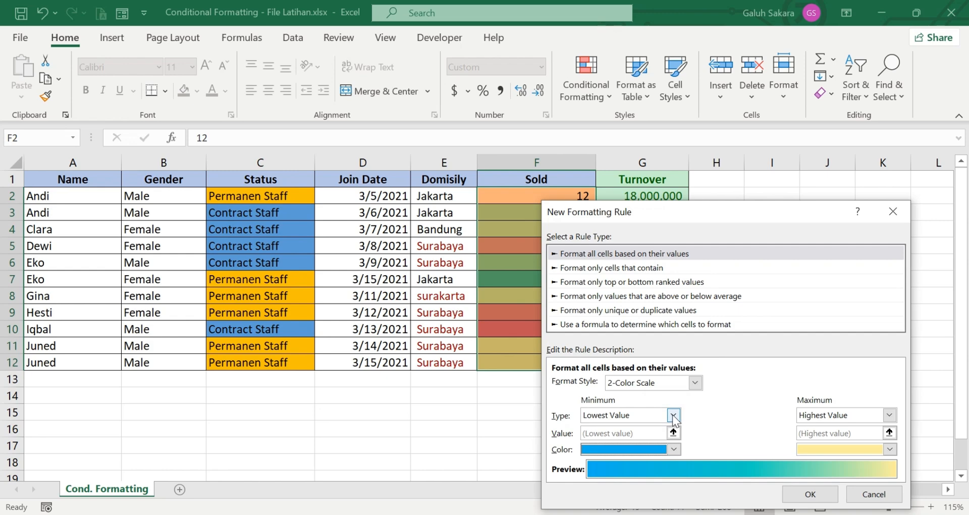
{"action": "left_click", "coordinate": [672, 415]}
{"action": "left_click", "coordinate": [706, 421]}
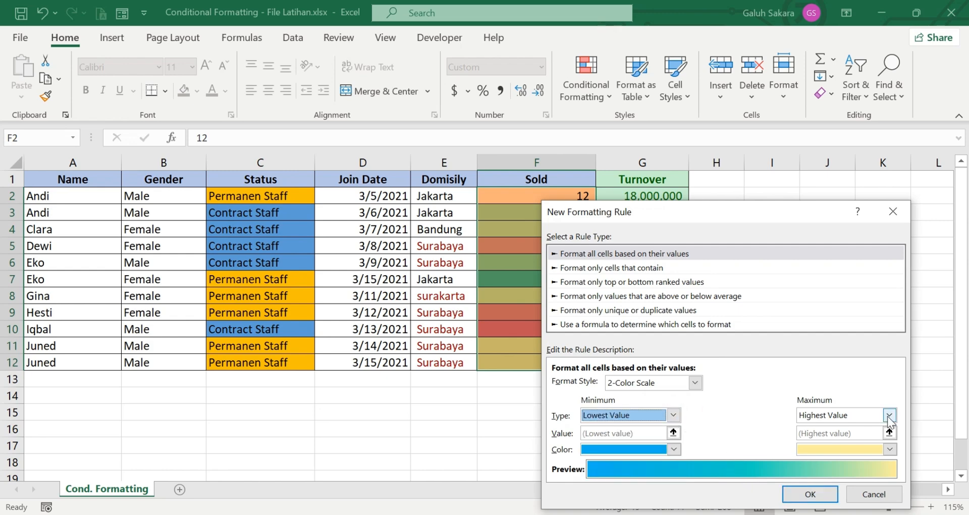
{"action": "left_click", "coordinate": [889, 450]}
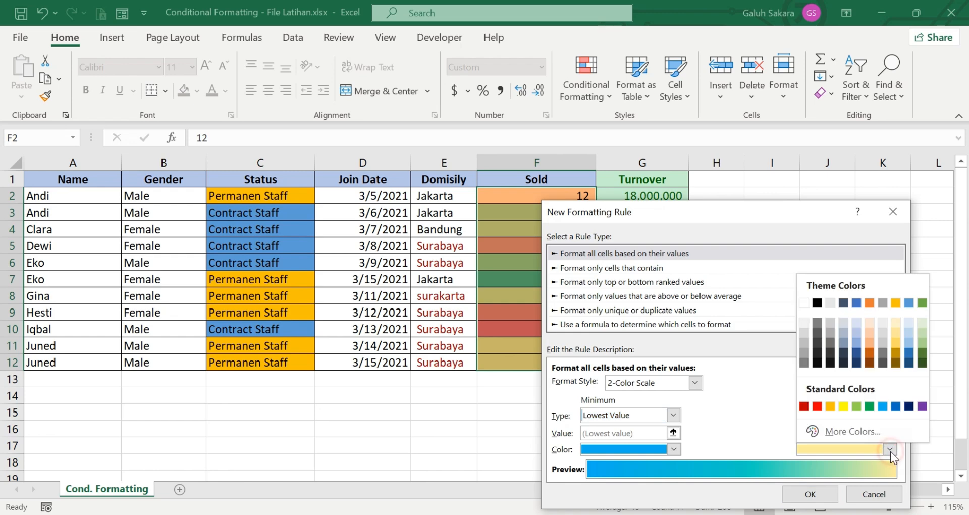
{"action": "left_click", "coordinate": [869, 406]}
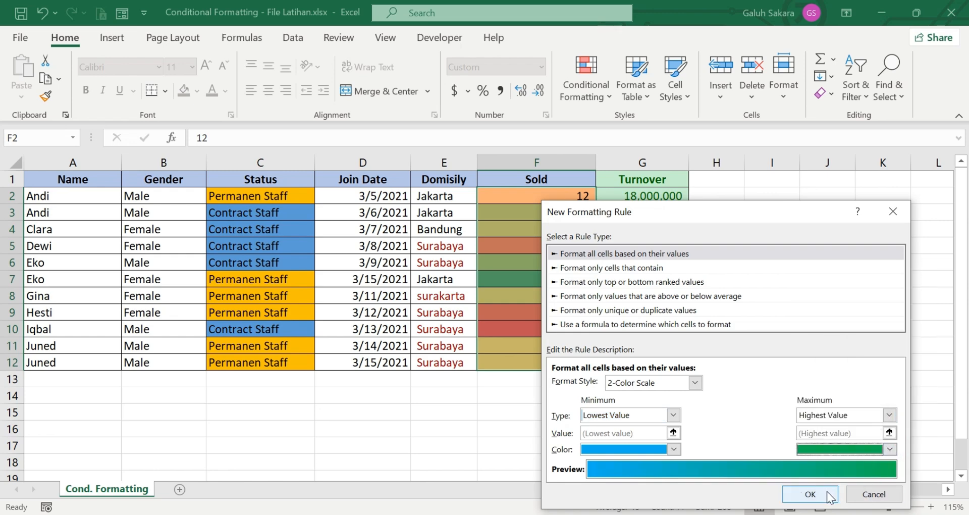
{"action": "left_click", "coordinate": [809, 494]}
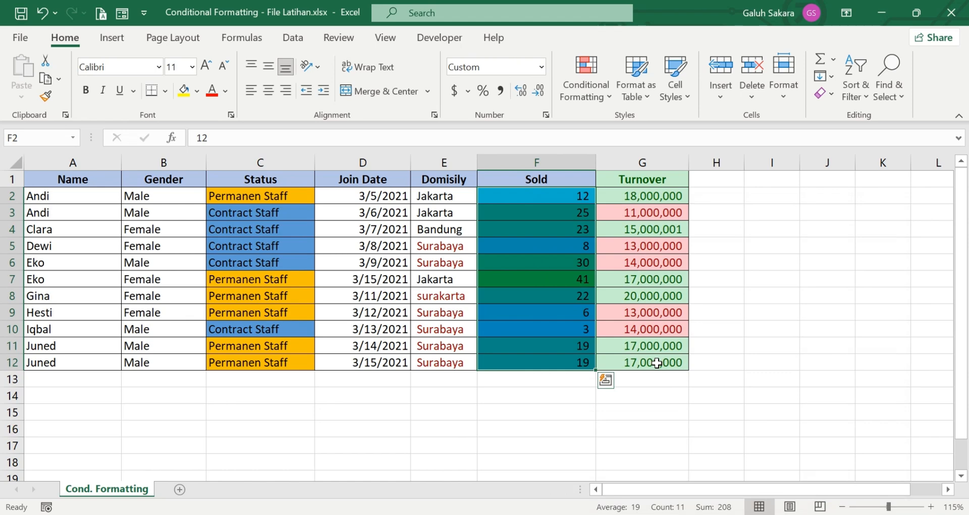
{"action": "left_click_drag", "start_coordinate": [592, 417], "coordinate": [591, 421]}
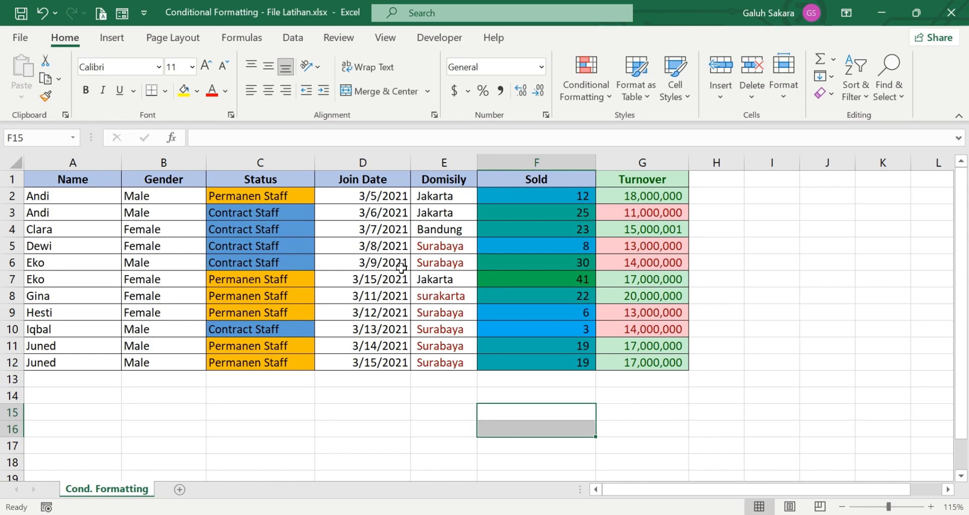
{"action": "left_click_drag", "start_coordinate": [401, 207], "coordinate": [374, 362]}
Step: Add a Yesterday date-occurring rule to D2:D12 with green fill and dark green text
{"action": "left_click_drag", "start_coordinate": [387, 193], "coordinate": [381, 362]}
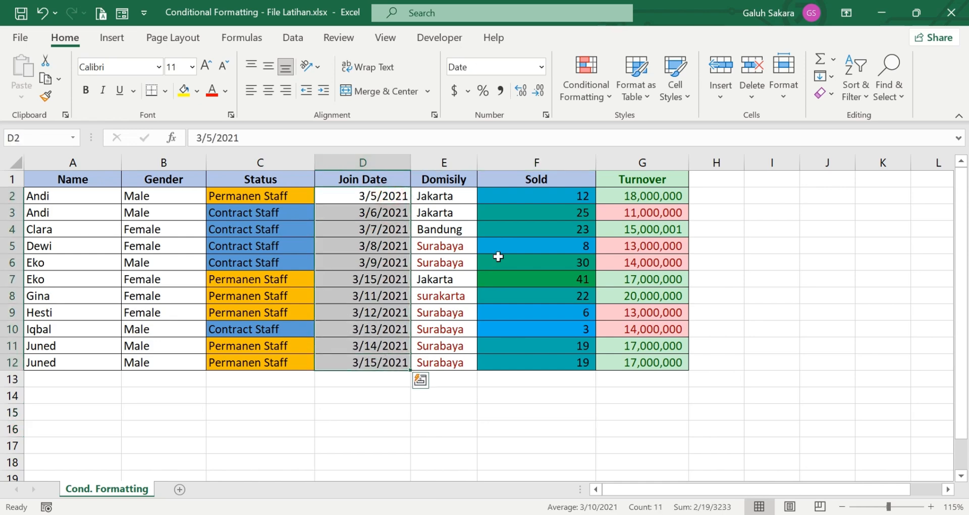
{"action": "left_click", "coordinate": [601, 101]}
{"action": "mouse_move", "coordinate": [611, 122]}
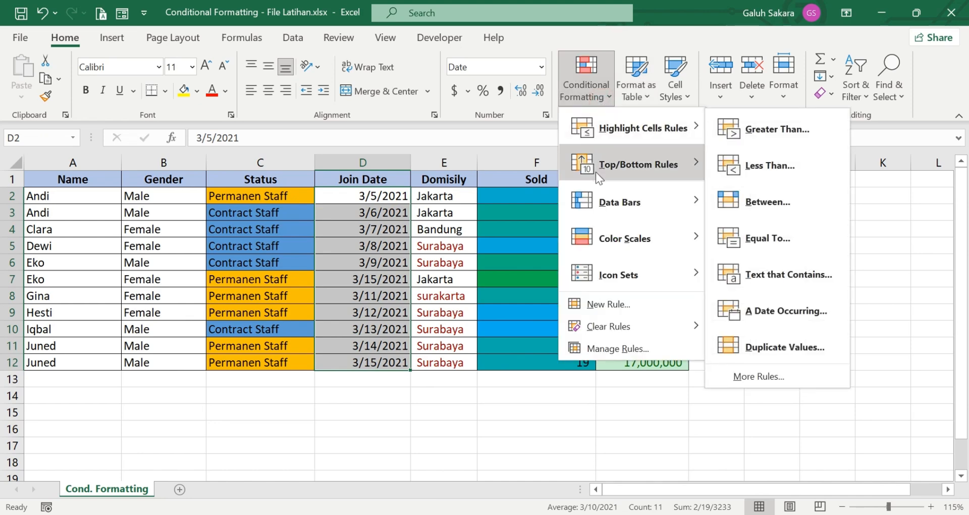
{"action": "left_click", "coordinate": [750, 316]}
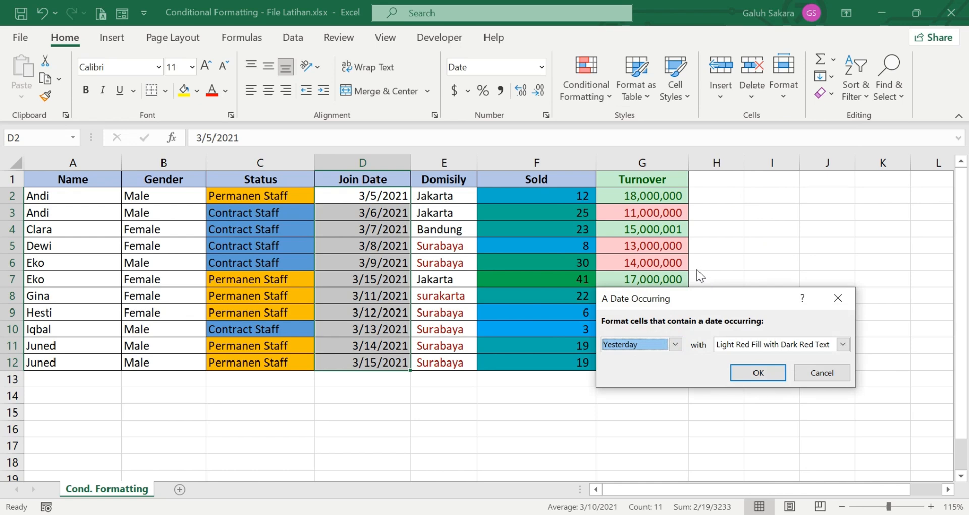
{"action": "left_click", "coordinate": [676, 345]}
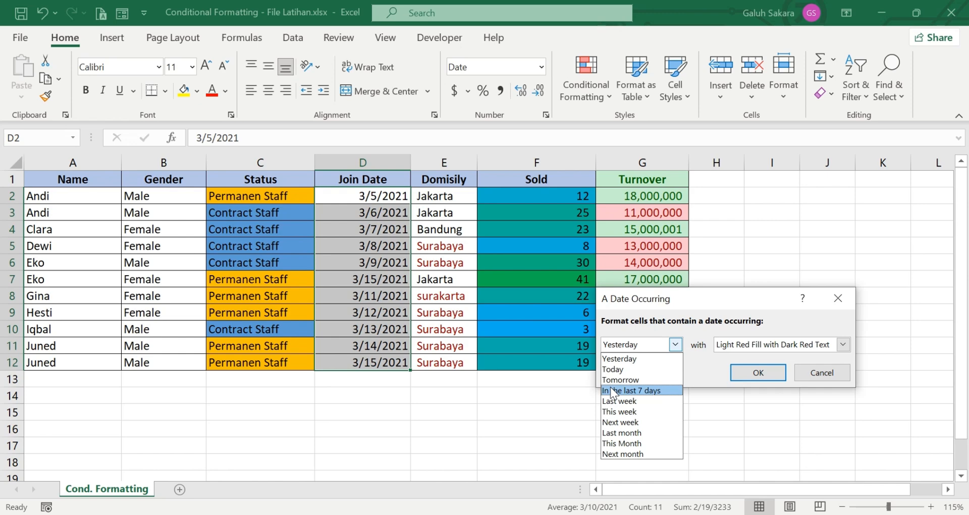
{"action": "left_click", "coordinate": [643, 360]}
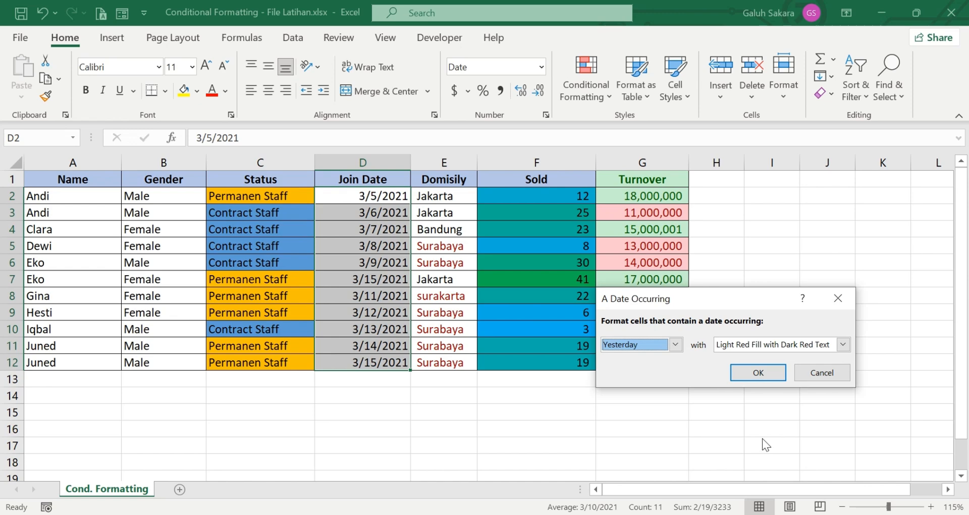
{"action": "left_click", "coordinate": [845, 346]}
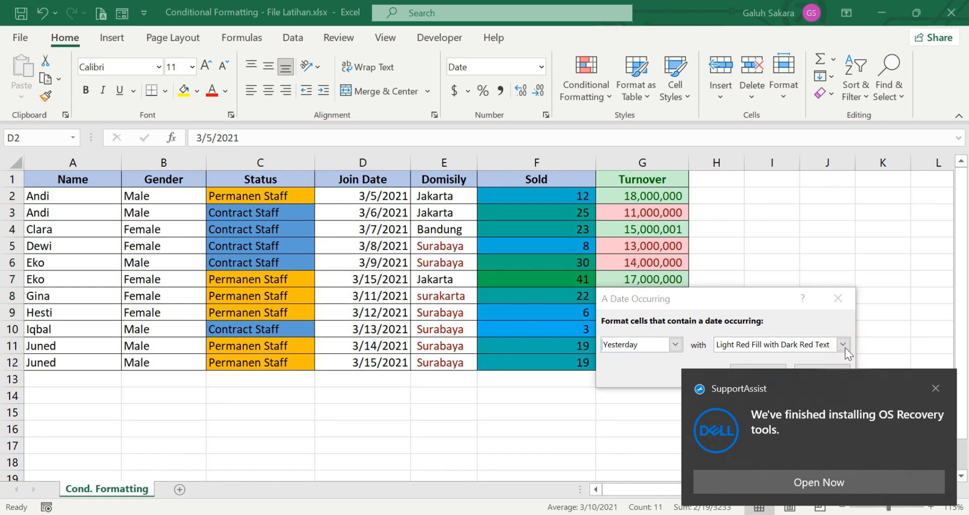
{"action": "left_click", "coordinate": [934, 388]}
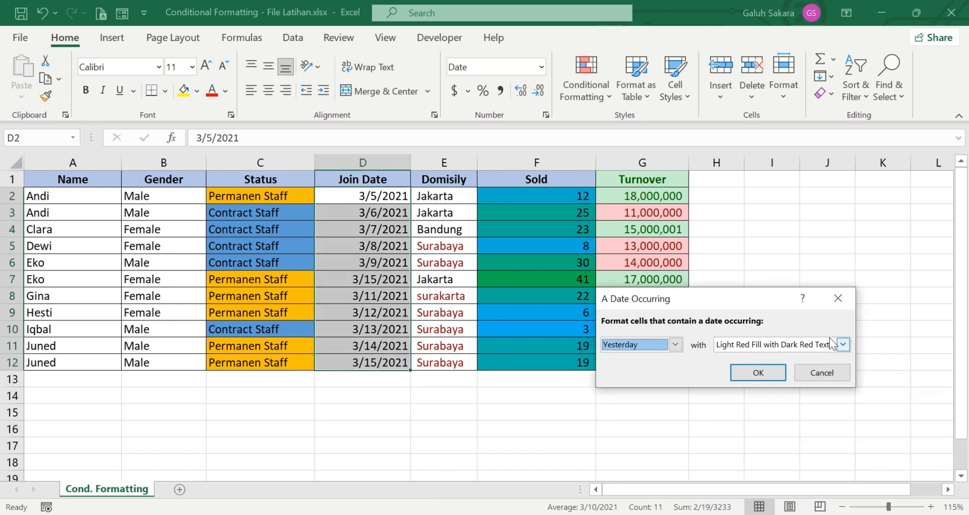
{"action": "left_click", "coordinate": [843, 346]}
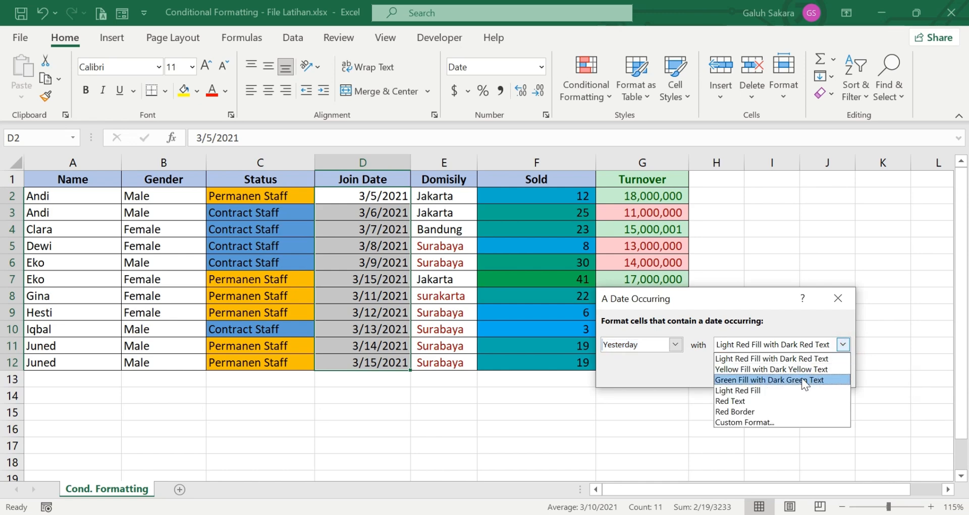
{"action": "left_click", "coordinate": [801, 380]}
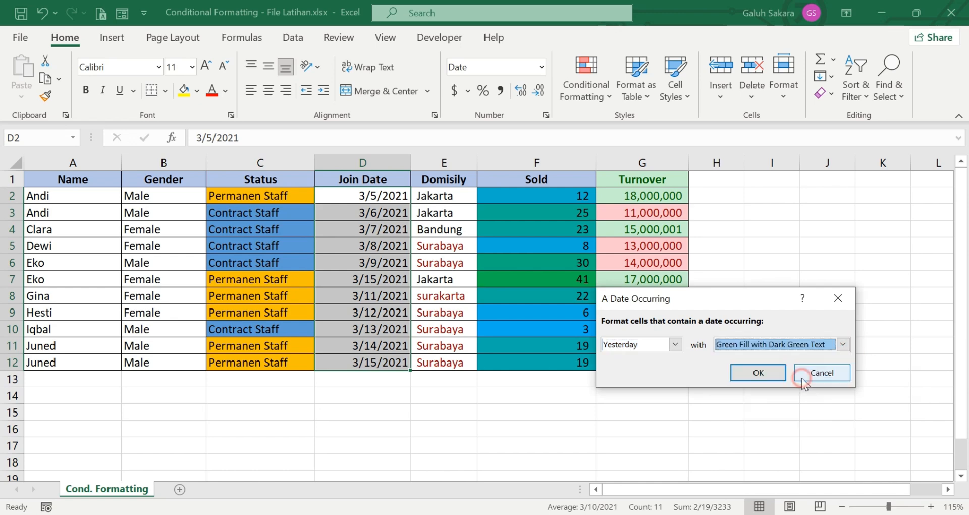
{"action": "left_click", "coordinate": [757, 373]}
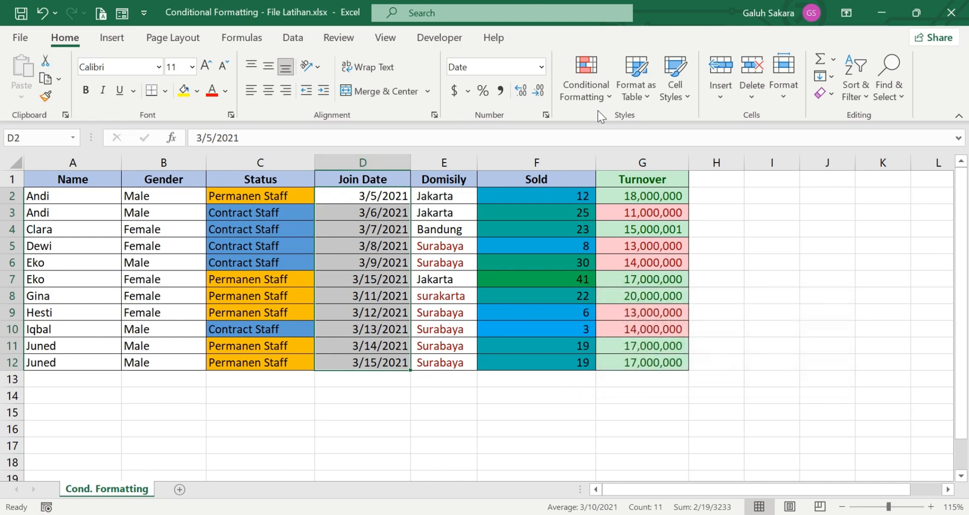
Step: Add a Next month date-occurring rule with light red fill and dark red text
{"action": "left_click", "coordinate": [603, 98]}
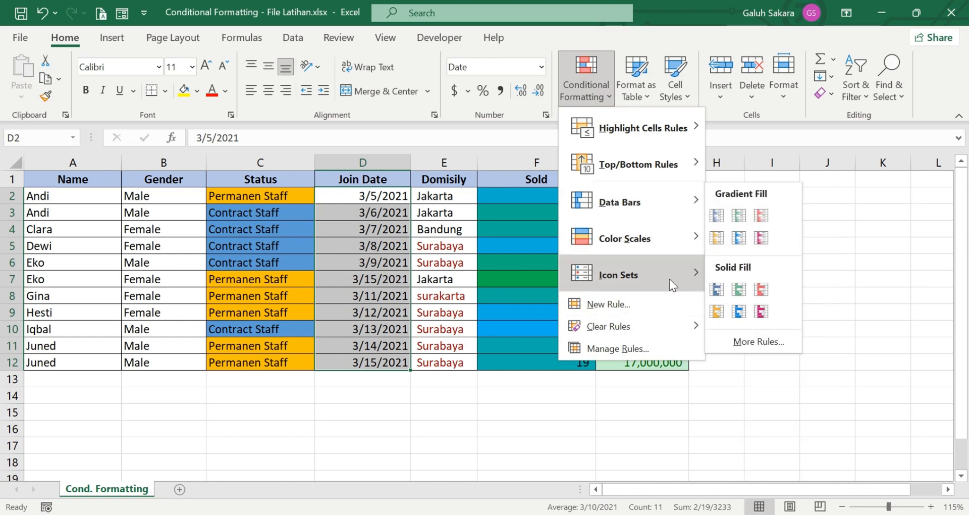
{"action": "mouse_move", "coordinate": [668, 278]}
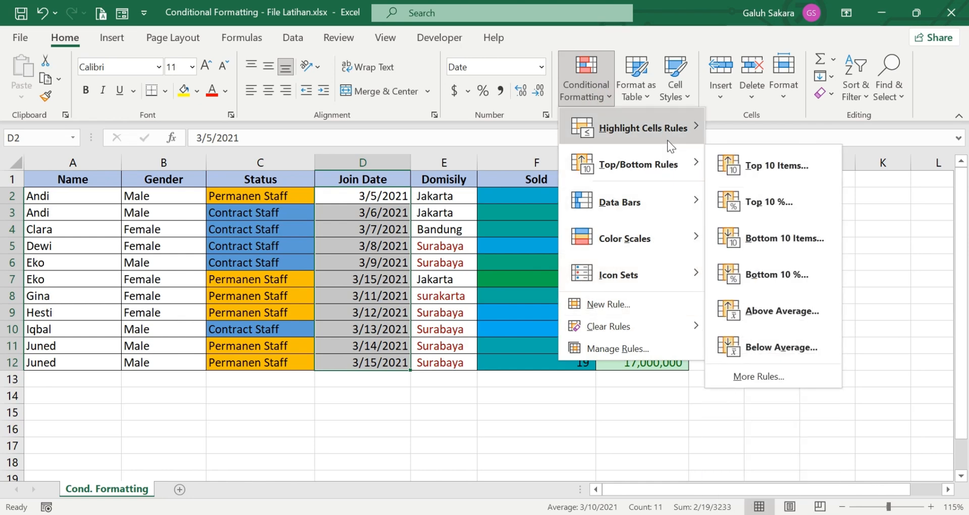
{"action": "left_click", "coordinate": [762, 314]}
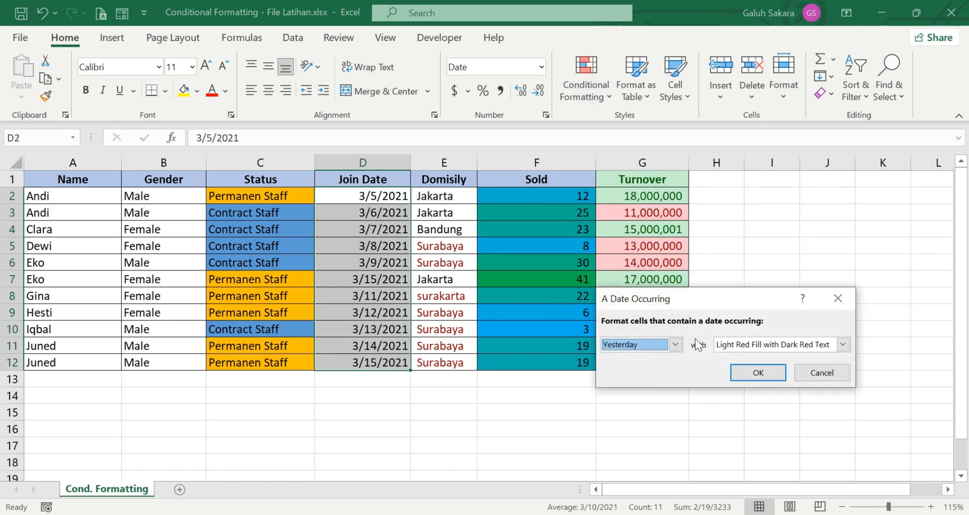
{"action": "left_click", "coordinate": [842, 344]}
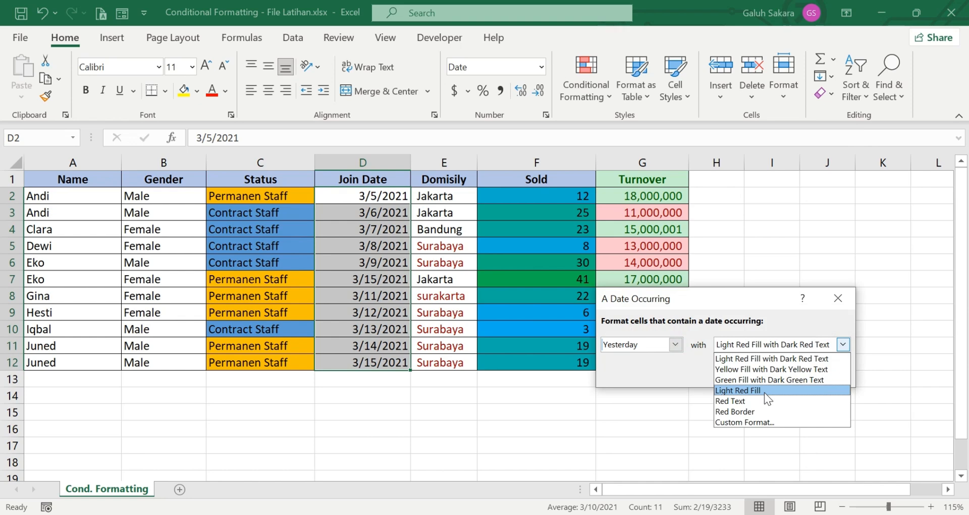
{"action": "left_click", "coordinate": [675, 344]}
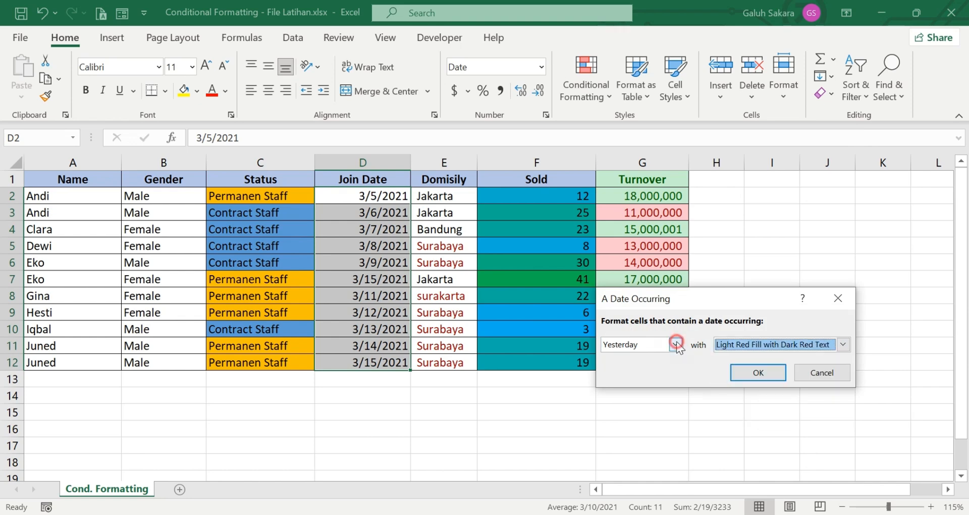
{"action": "left_click", "coordinate": [675, 344]}
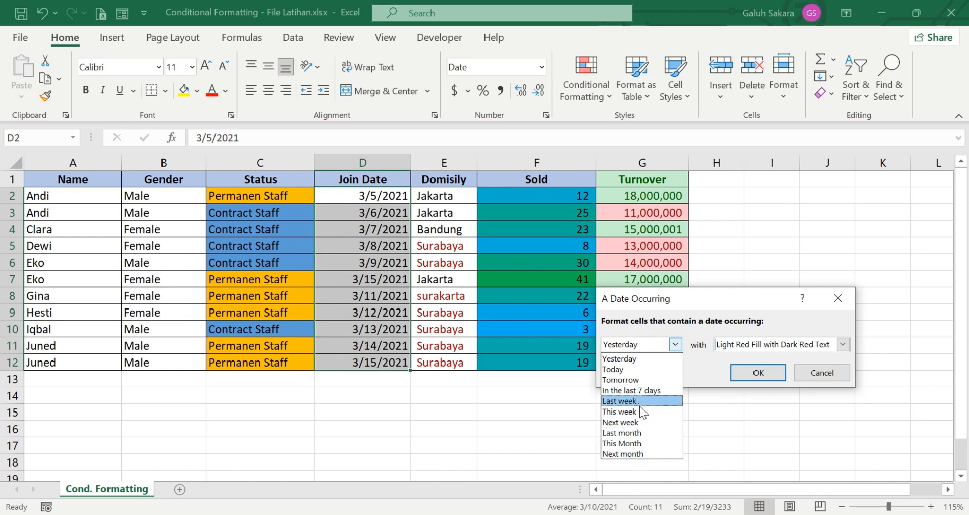
{"action": "left_click", "coordinate": [640, 451]}
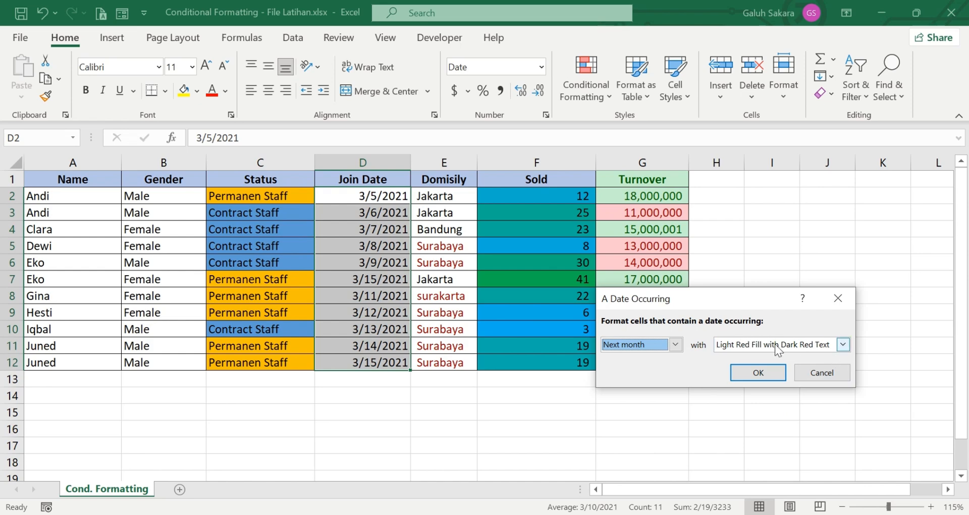
{"action": "left_click", "coordinate": [841, 345]}
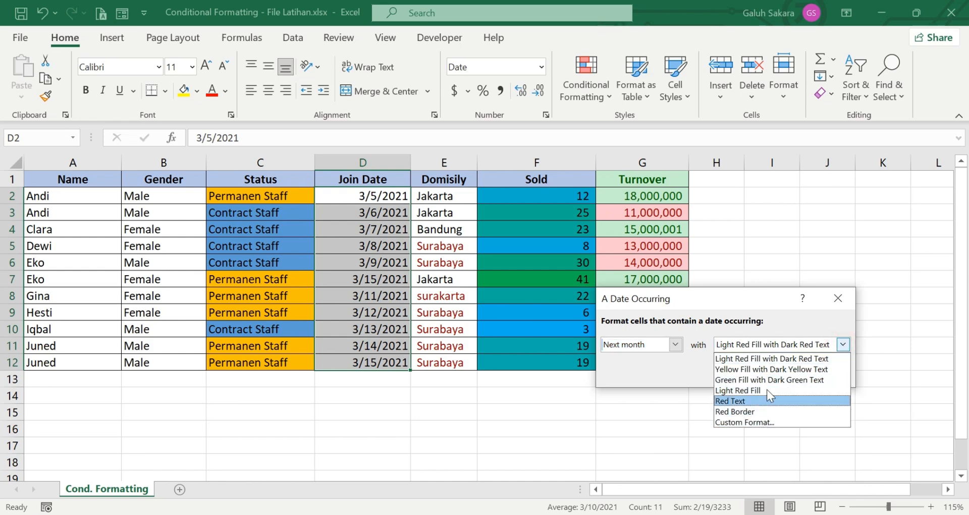
{"action": "left_click", "coordinate": [677, 342]}
{"action": "left_click", "coordinate": [676, 343]}
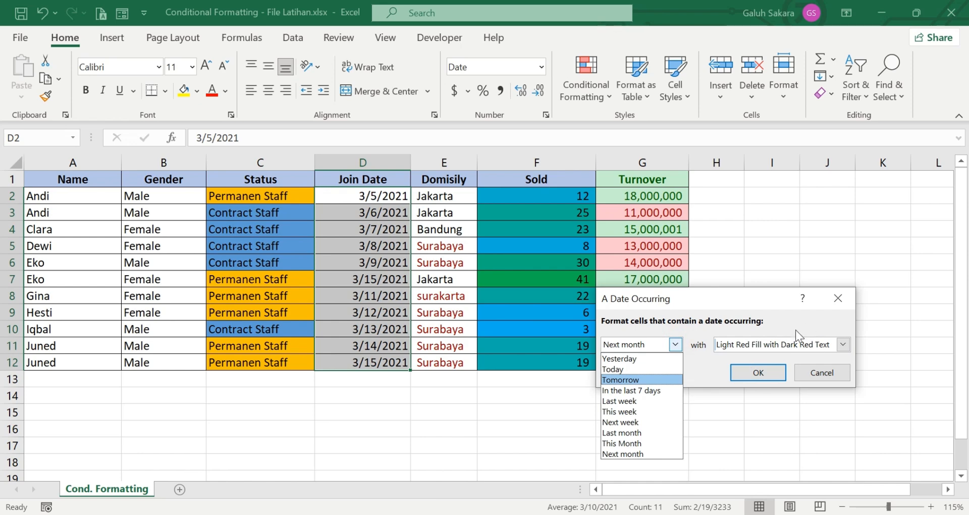
{"action": "left_click", "coordinate": [840, 297]}
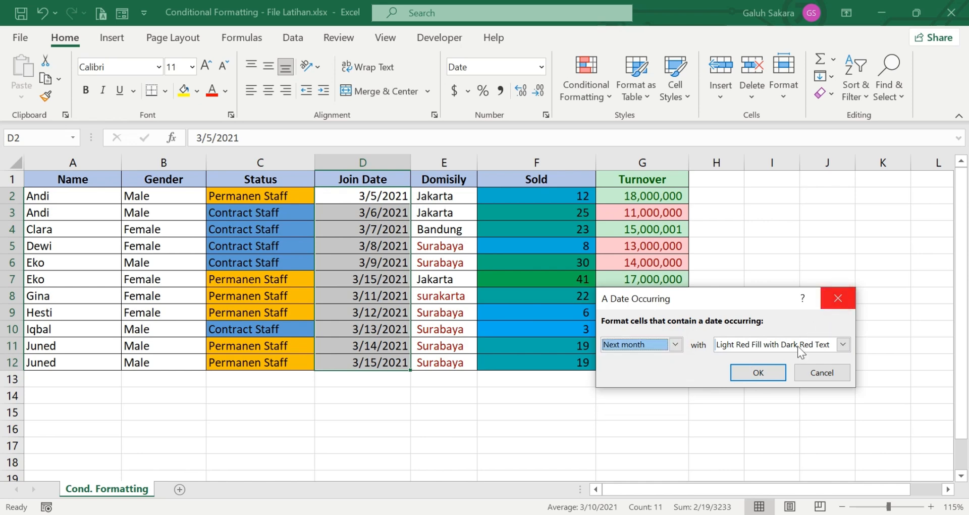
{"action": "left_click", "coordinate": [768, 373]}
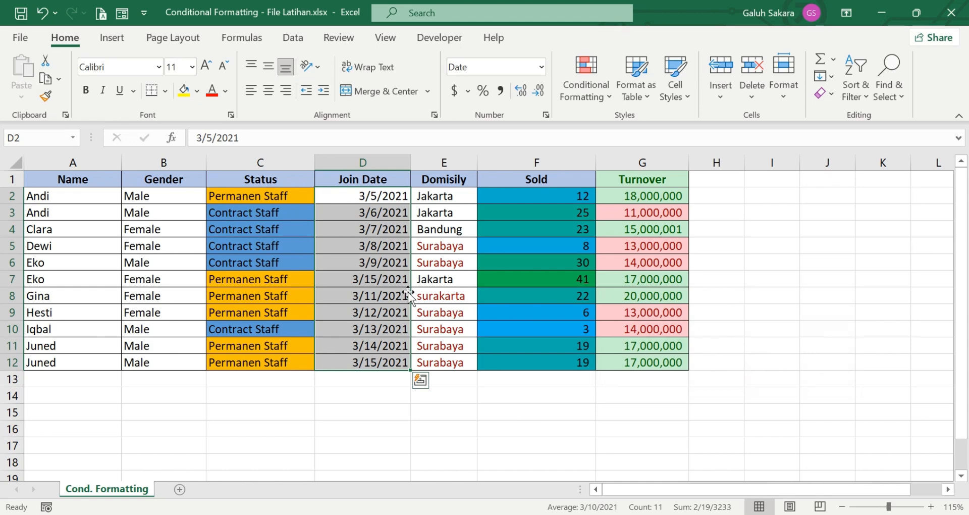
Step: Change the join date in D2 to 2/18/2023
{"action": "left_click", "coordinate": [389, 395]}
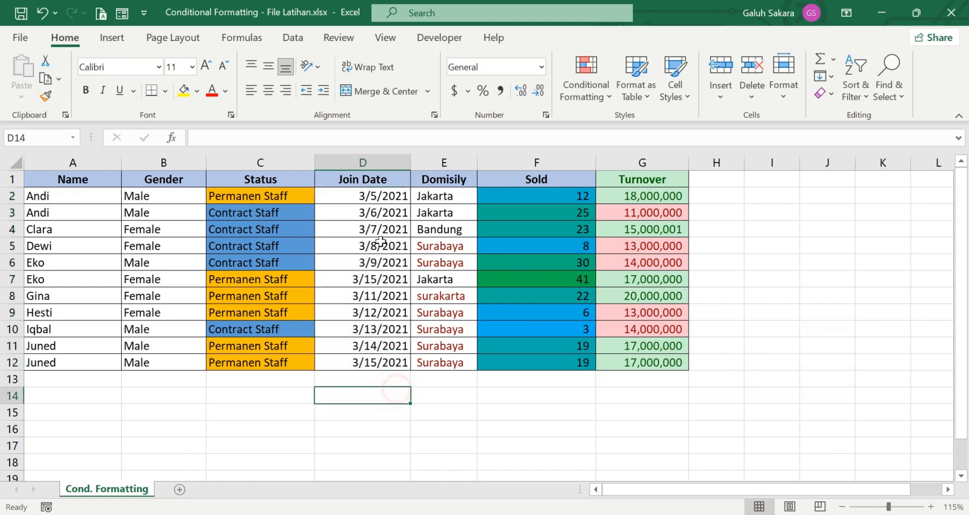
{"action": "left_click", "coordinate": [261, 138]}
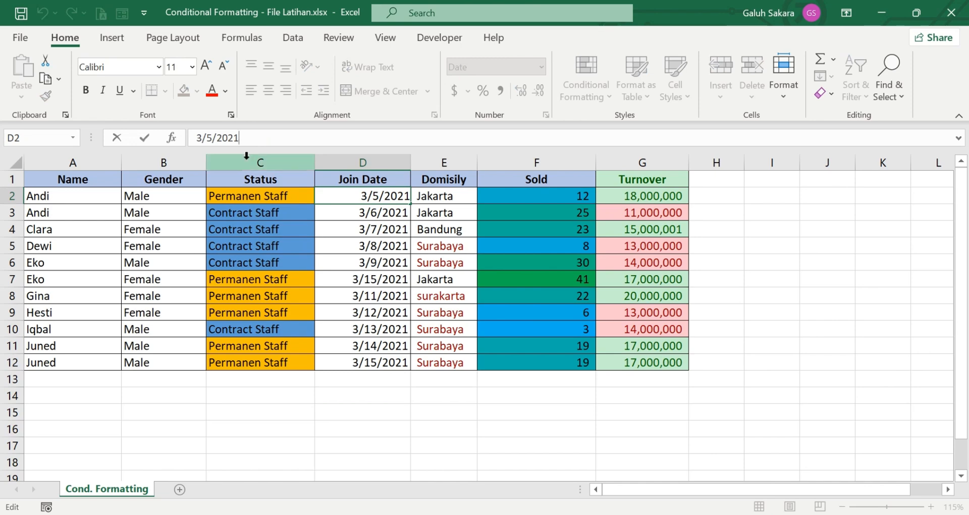
{"action": "key", "text": "BackSpace"}
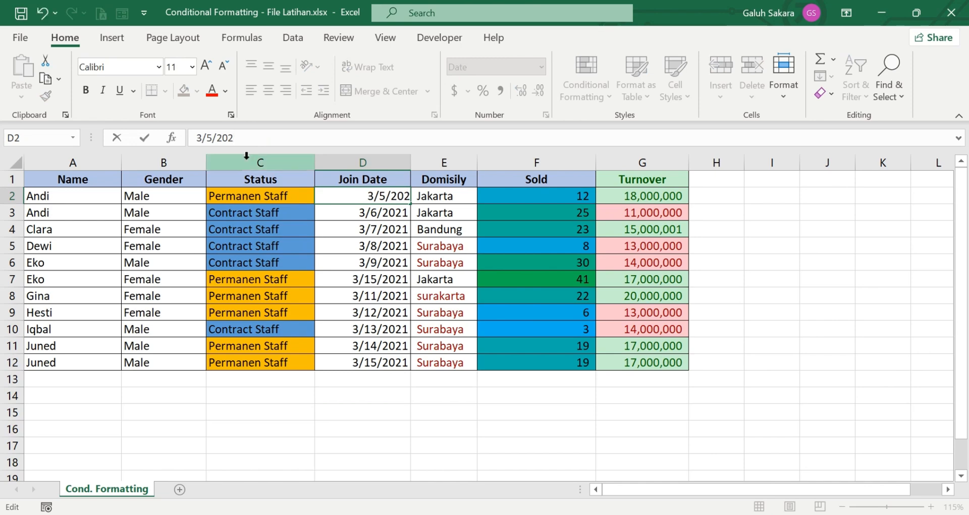
{"action": "type", "text": "3"}
{"action": "left_click", "coordinate": [209, 138]}
{"action": "left_click_drag", "start_coordinate": [195, 133], "coordinate": [212, 137]}
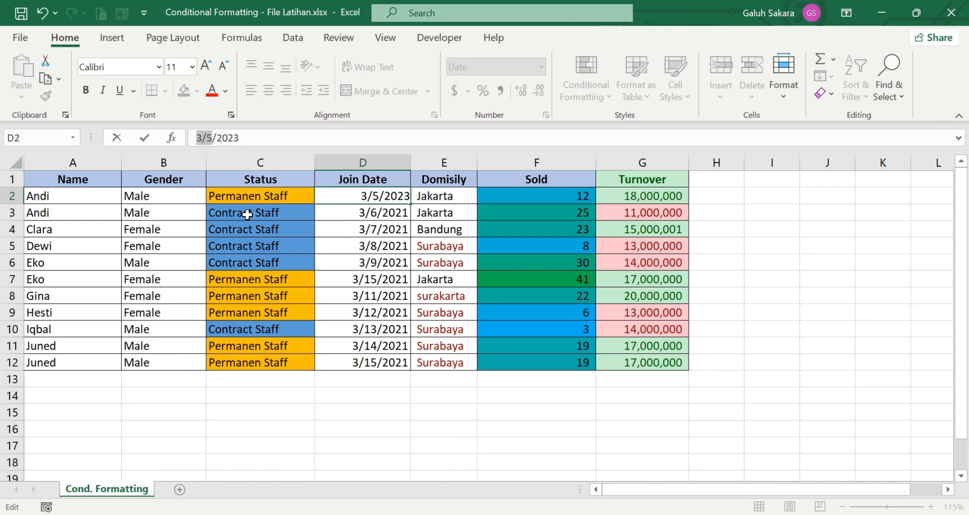
{"action": "type", "text": "2"}
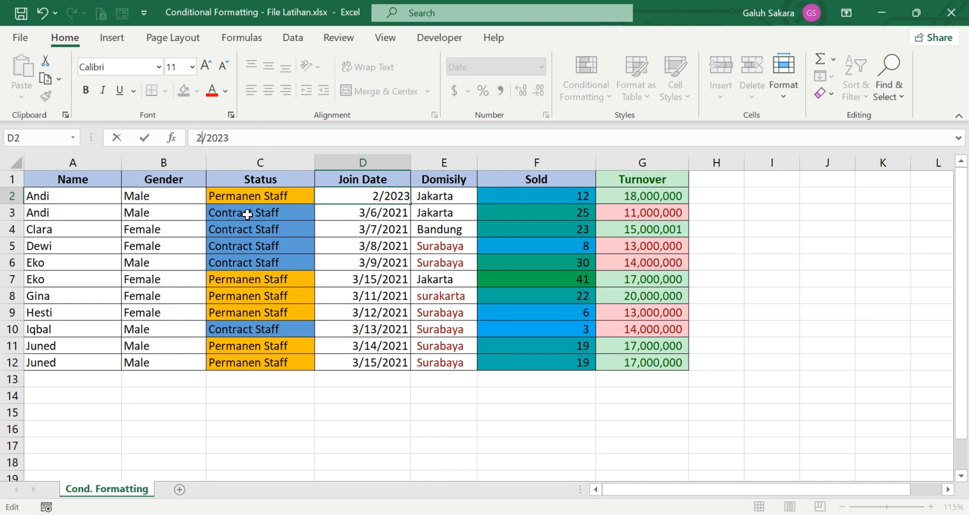
{"action": "type", "text": "/18"}
{"action": "key", "text": "Return"}
Step: Fill 2/18/2023 down into D3:D5 with Ctrl+D, then change D5 to 1/18/2023
{"action": "left_click", "coordinate": [393, 279]}
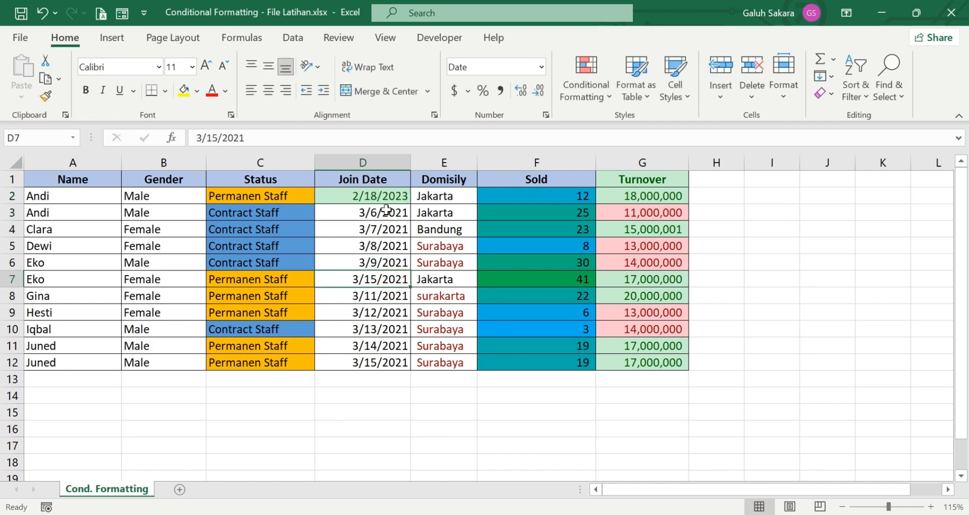
{"action": "left_click_drag", "start_coordinate": [387, 201], "coordinate": [385, 249]}
{"action": "key", "text": "ctrl+d"}
{"action": "left_click", "coordinate": [391, 311]}
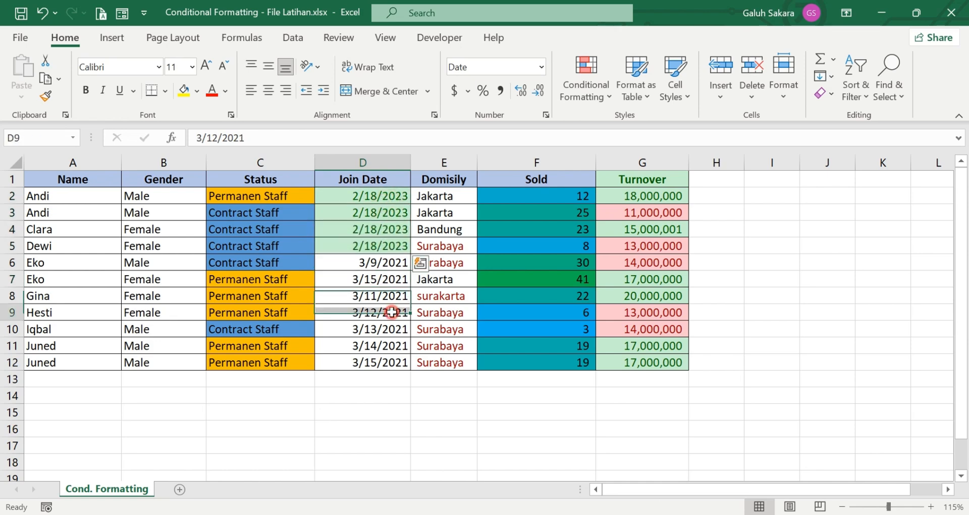
{"action": "double_click", "coordinate": [356, 246]}
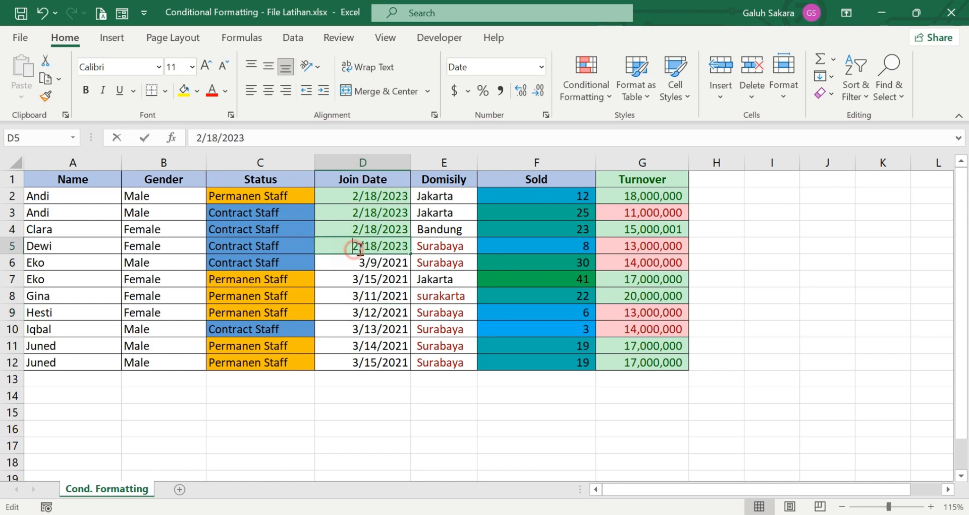
{"action": "key", "text": "BackSpace"}
{"action": "type", "text": "1"}
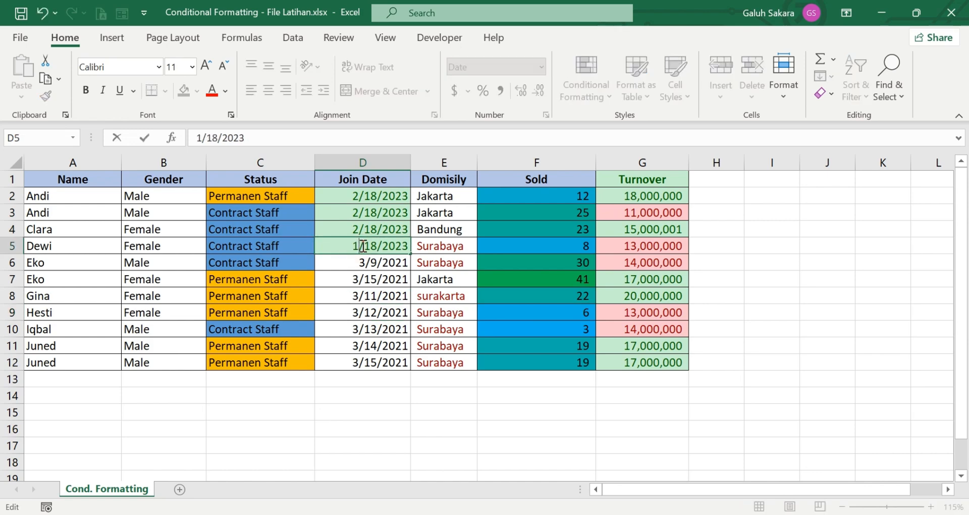
{"action": "key", "text": "Return"}
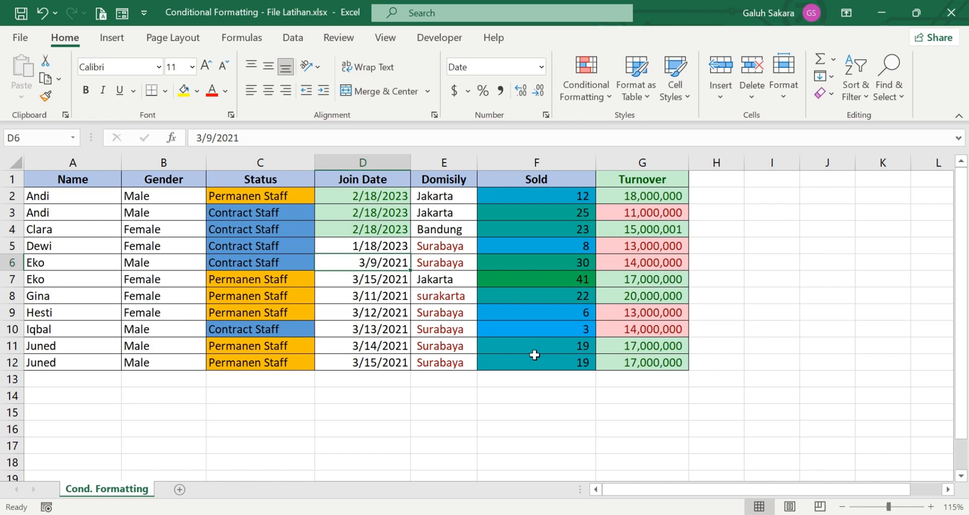
{"action": "left_click", "coordinate": [549, 417]}
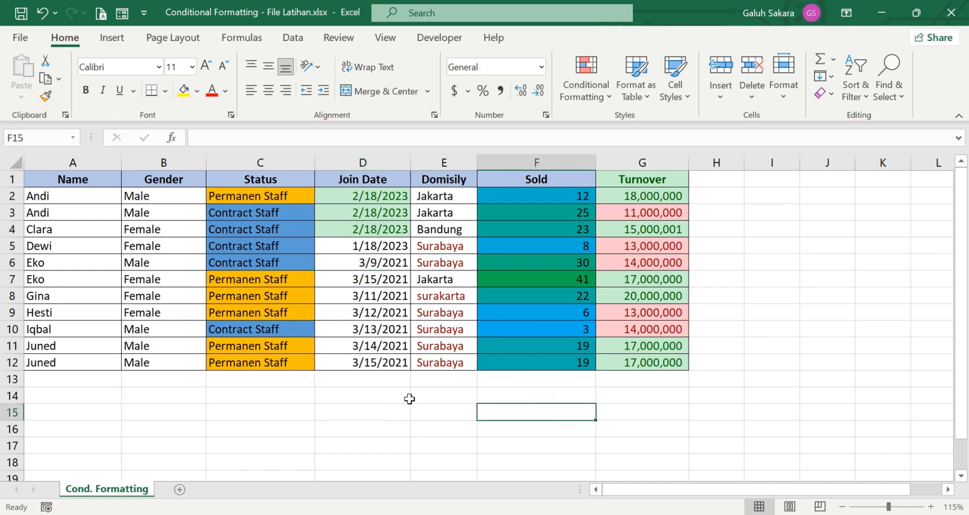
Step: Select the eleven names in cells A2:A12
{"action": "left_click_drag", "start_coordinate": [67, 196], "coordinate": [80, 362]}
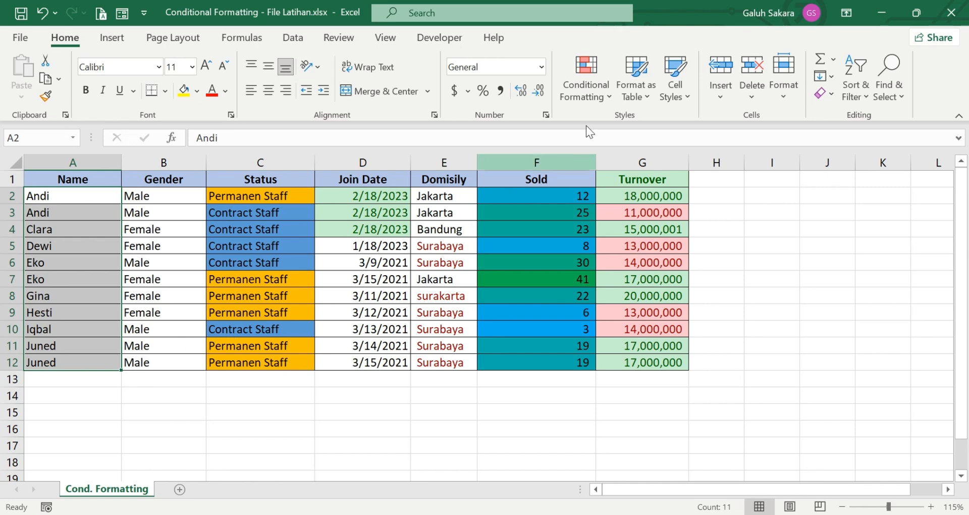
Step: Add a Duplicate Values rule to A2:A12 using Light Red Fill with Dark Red Text
{"action": "left_click", "coordinate": [589, 96]}
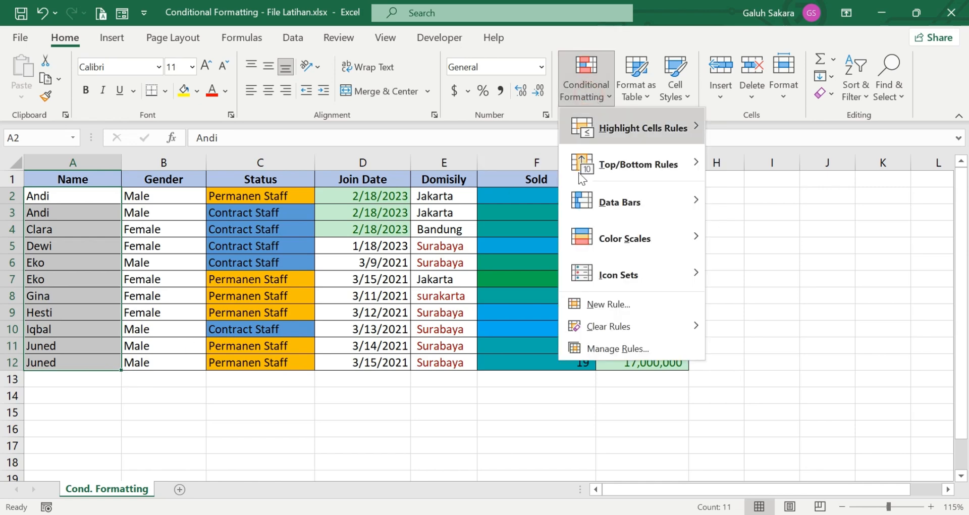
{"action": "mouse_move", "coordinate": [615, 217]}
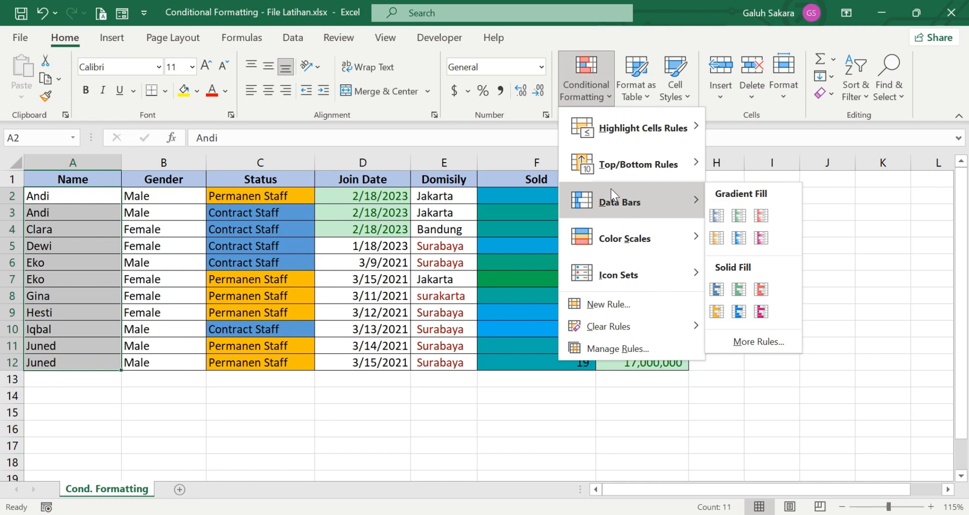
{"action": "mouse_move", "coordinate": [663, 126]}
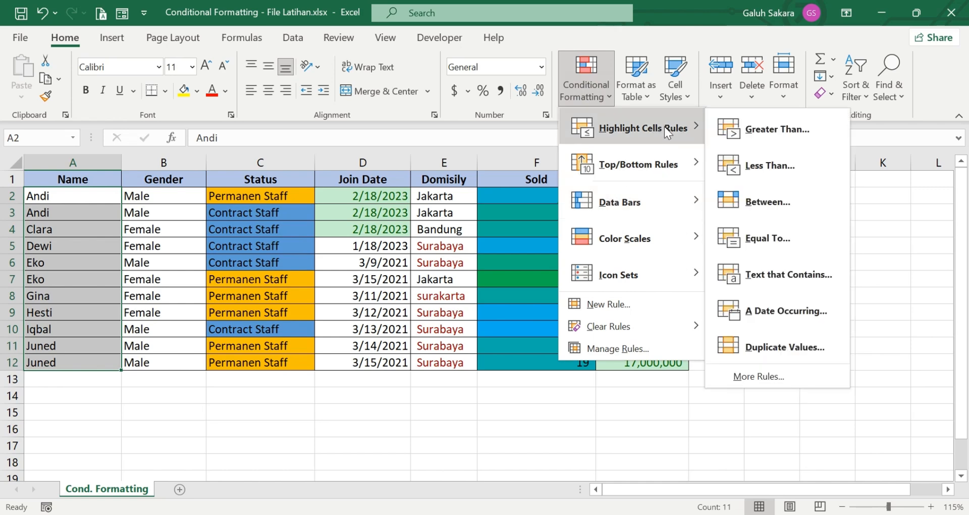
{"action": "left_click", "coordinate": [781, 345]}
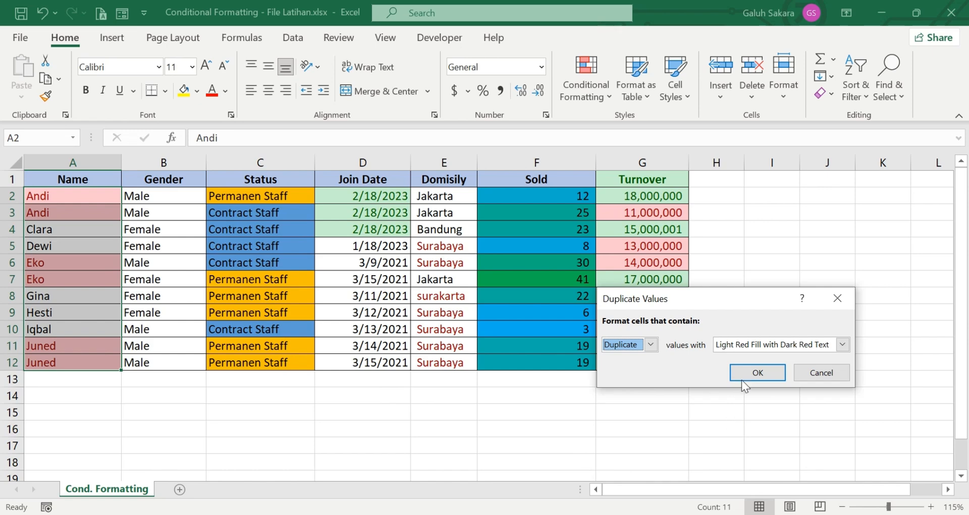
{"action": "left_click", "coordinate": [641, 343]}
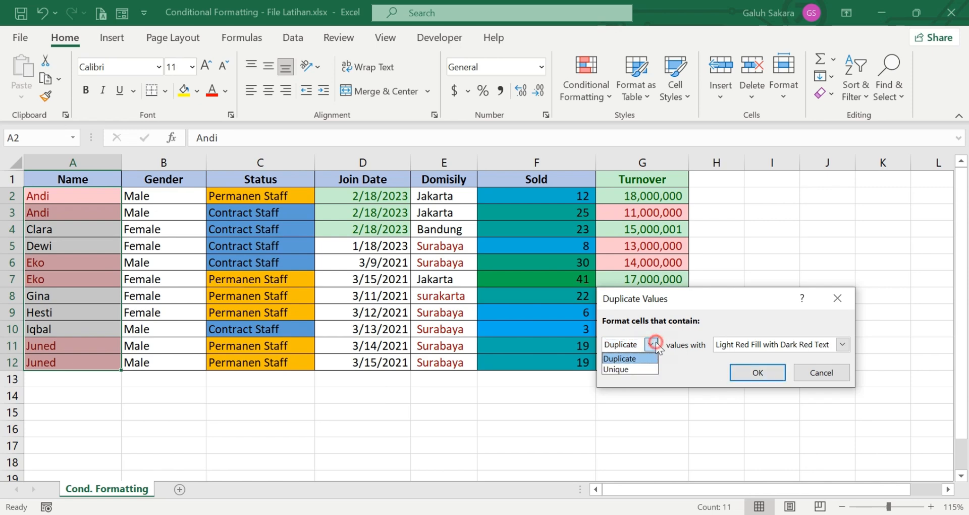
{"action": "left_click", "coordinate": [634, 369]}
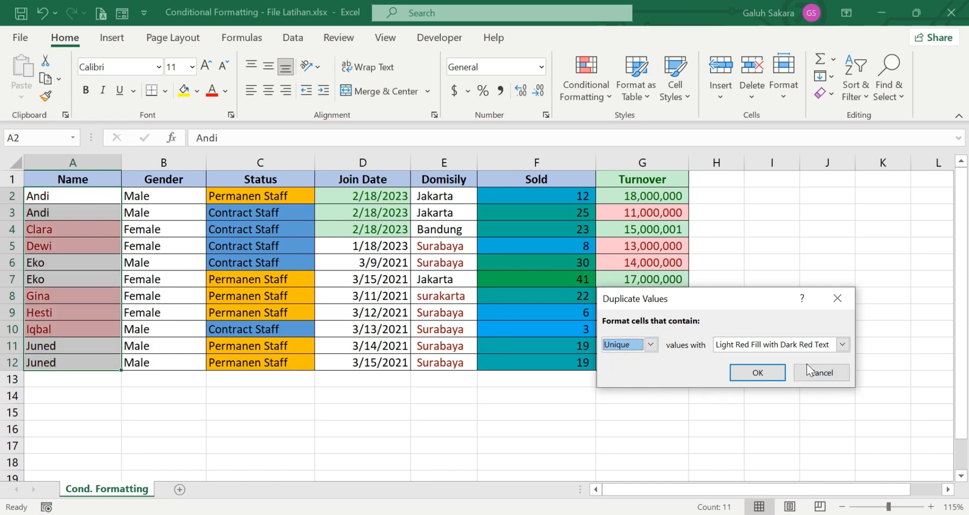
{"action": "left_click", "coordinate": [840, 345]}
{"action": "left_click", "coordinate": [788, 379]}
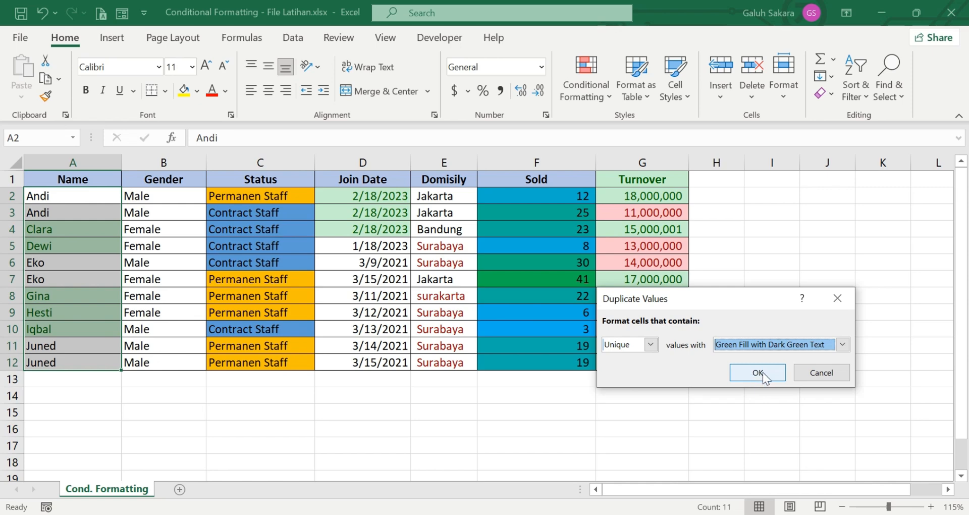
{"action": "left_click", "coordinate": [651, 344]}
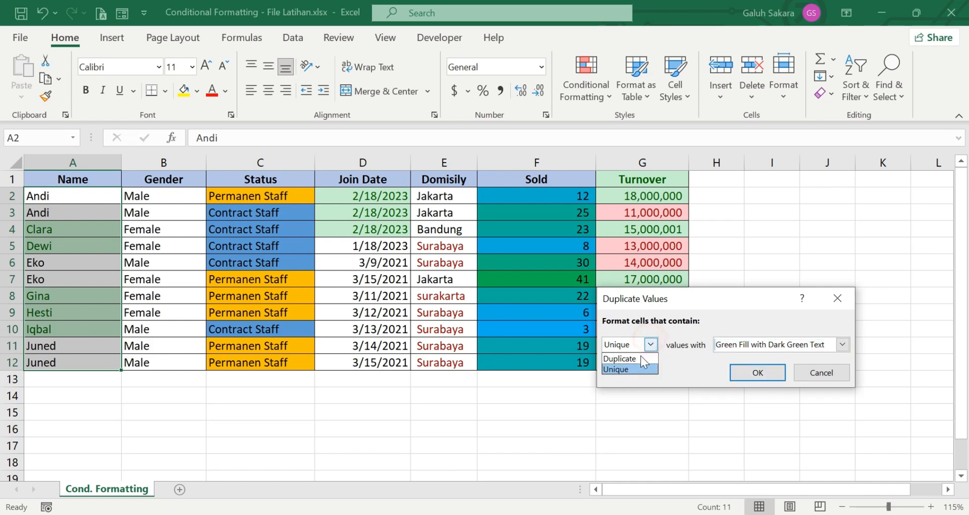
{"action": "left_click", "coordinate": [643, 355]}
{"action": "left_click", "coordinate": [842, 344]}
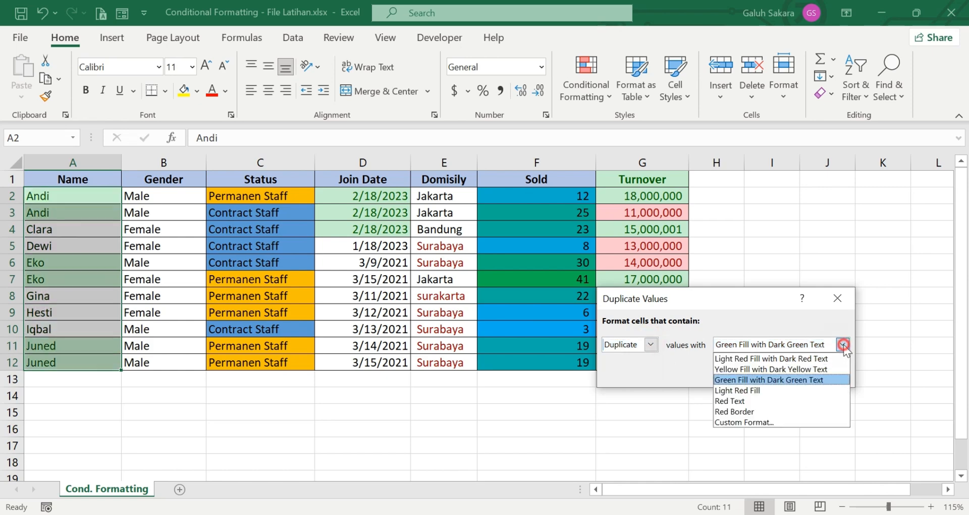
{"action": "left_click", "coordinate": [757, 358]}
{"action": "left_click", "coordinate": [757, 374]}
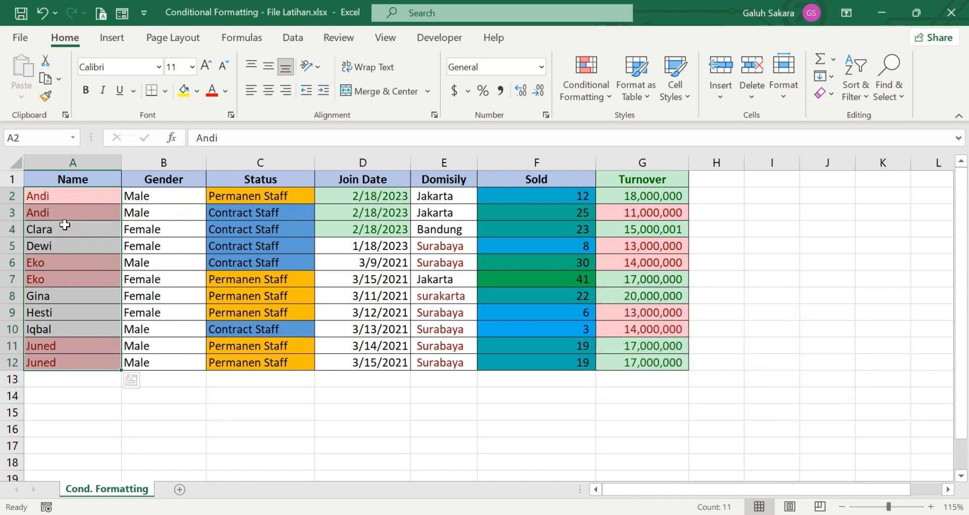
Step: Review the names in A3 through A10 to see which ones are highlighted as duplicates
{"action": "left_click", "coordinate": [56, 245]}
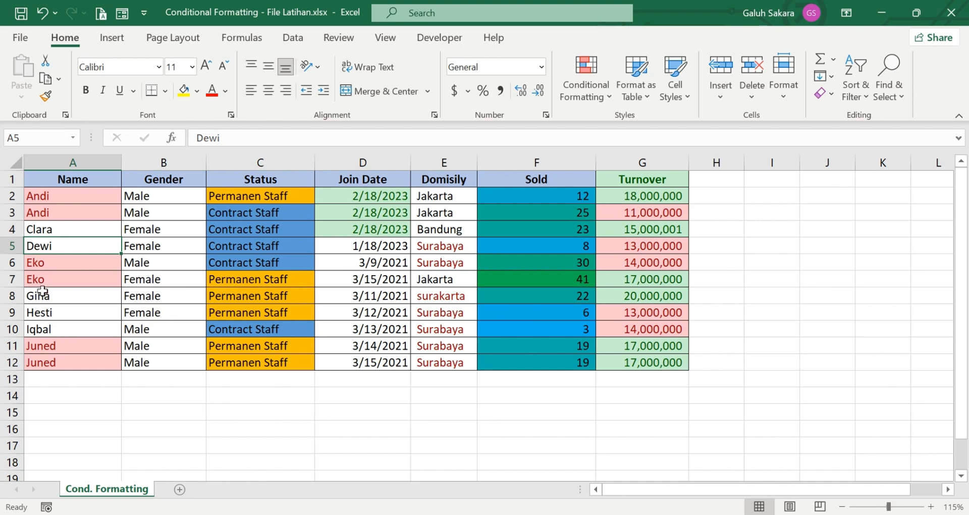
{"action": "left_click", "coordinate": [40, 310]}
{"action": "left_click", "coordinate": [52, 266]}
{"action": "left_click", "coordinate": [52, 277]}
{"action": "left_click", "coordinate": [52, 290]}
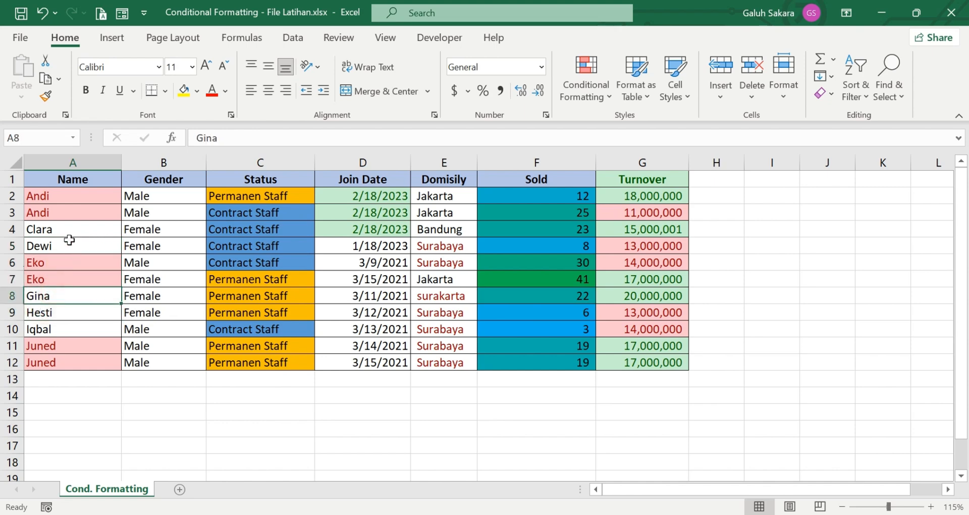
{"action": "left_click", "coordinate": [68, 216]}
{"action": "left_click", "coordinate": [78, 275]}
{"action": "left_click", "coordinate": [96, 335]}
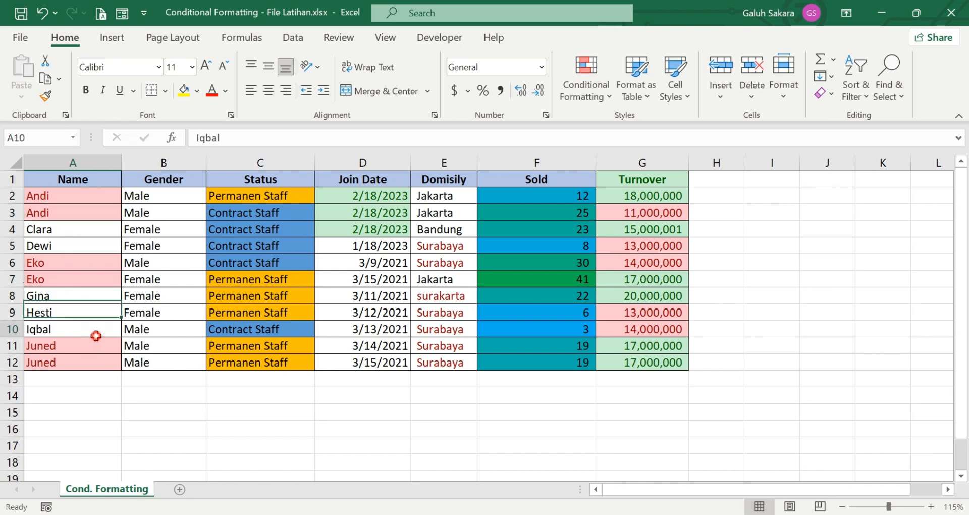
{"action": "left_click", "coordinate": [76, 283]}
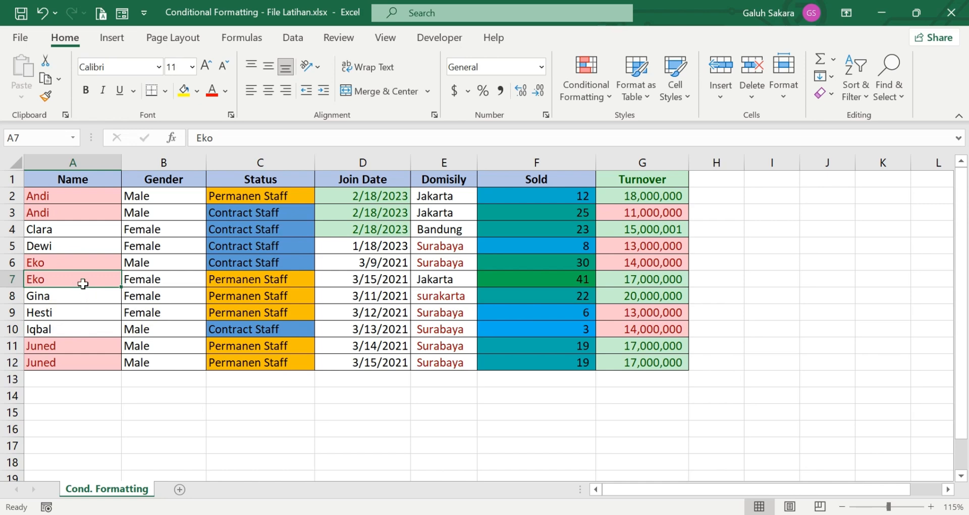
Step: Change the names in A5 and A9 to match existing names, creating two more duplicate pairs
{"action": "left_click", "coordinate": [67, 245]}
{"action": "type", "text": "Clara"}
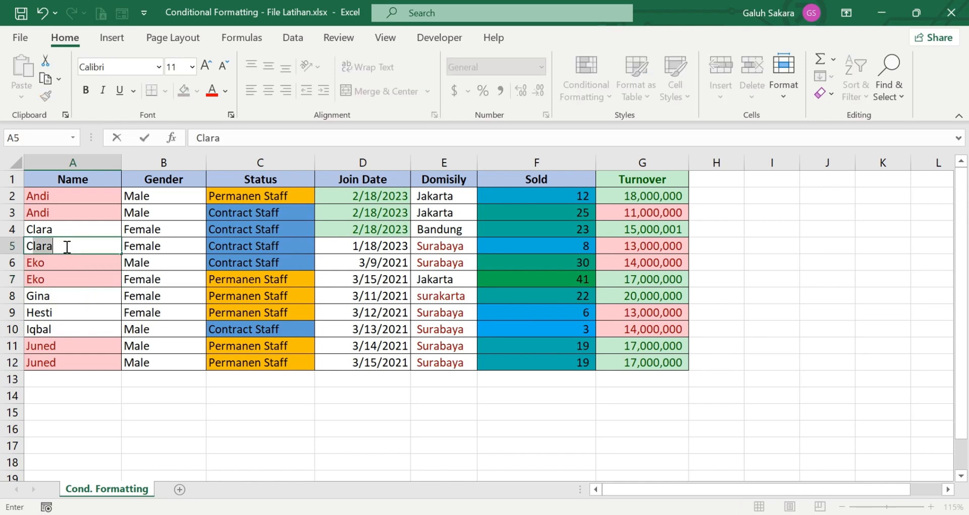
{"action": "key", "text": "Return"}
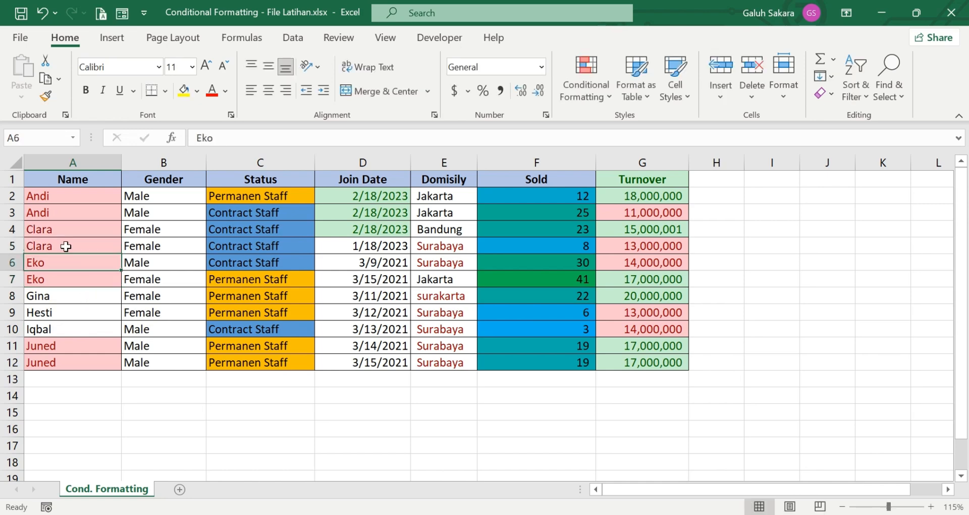
{"action": "left_click", "coordinate": [55, 311]}
{"action": "type", "text": "Gina"}
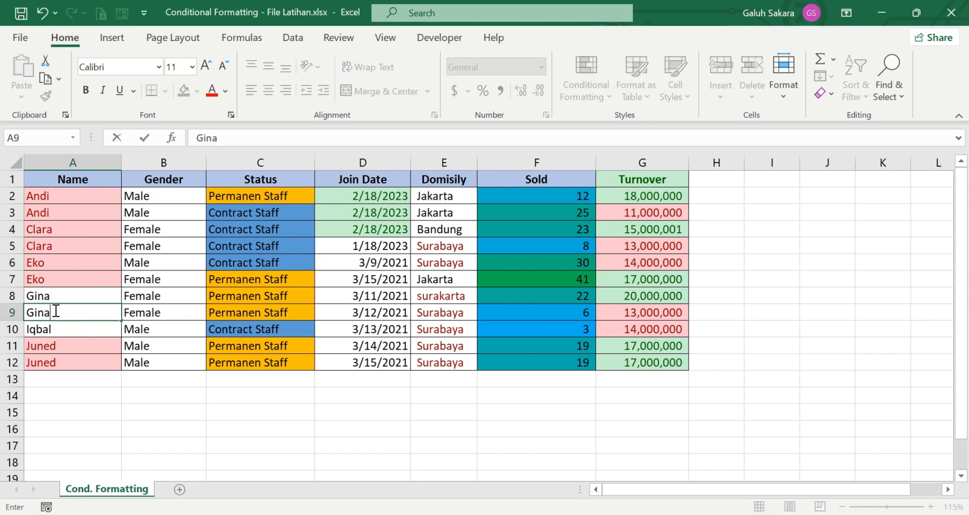
{"action": "key", "text": "Return"}
{"action": "left_click", "coordinate": [142, 403]}
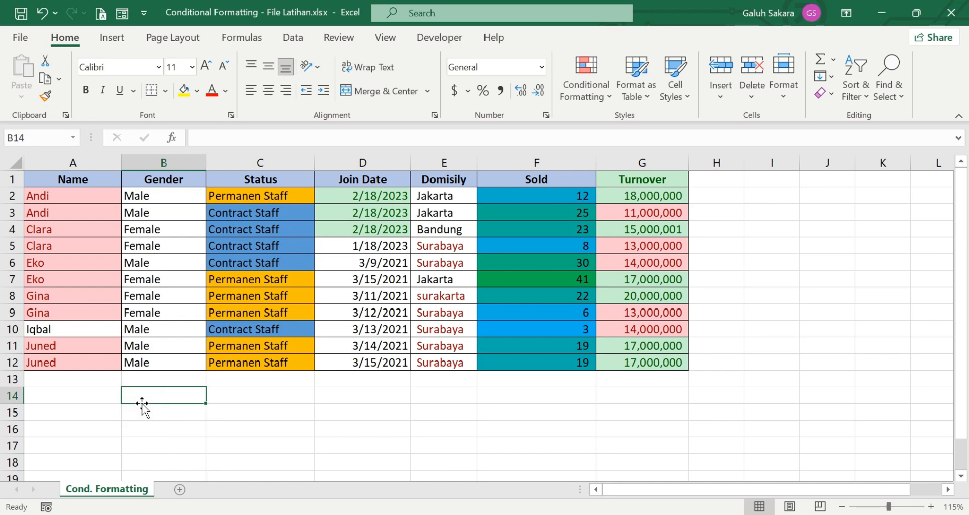
{"action": "left_click", "coordinate": [237, 431]}
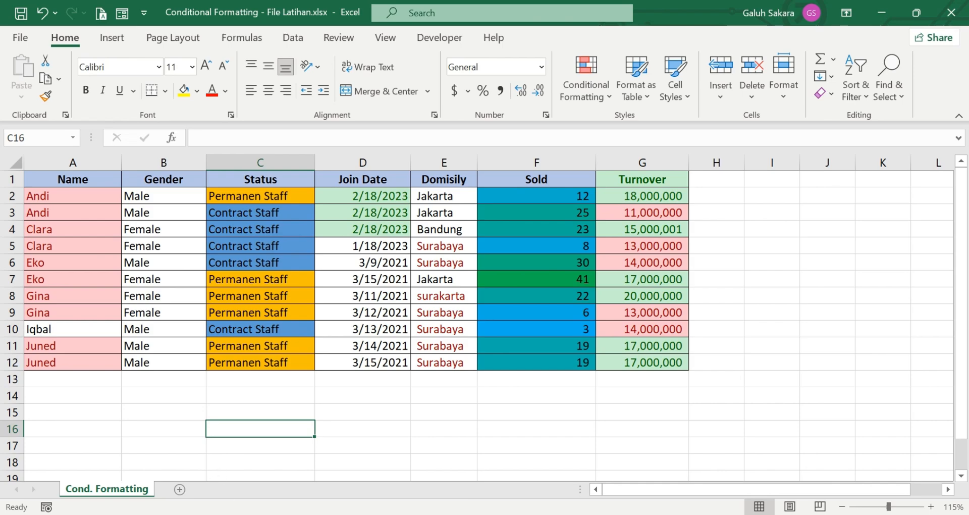
{"action": "left_click", "coordinate": [415, 45]}
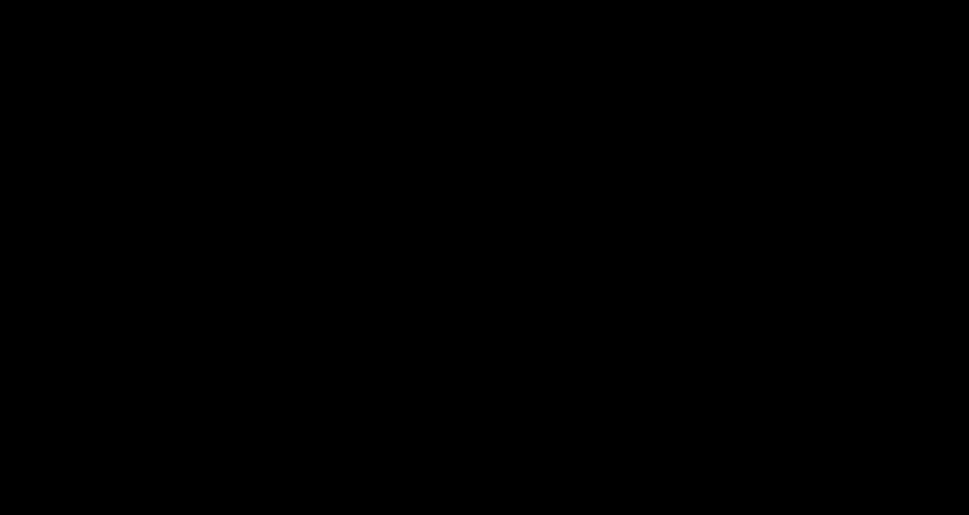